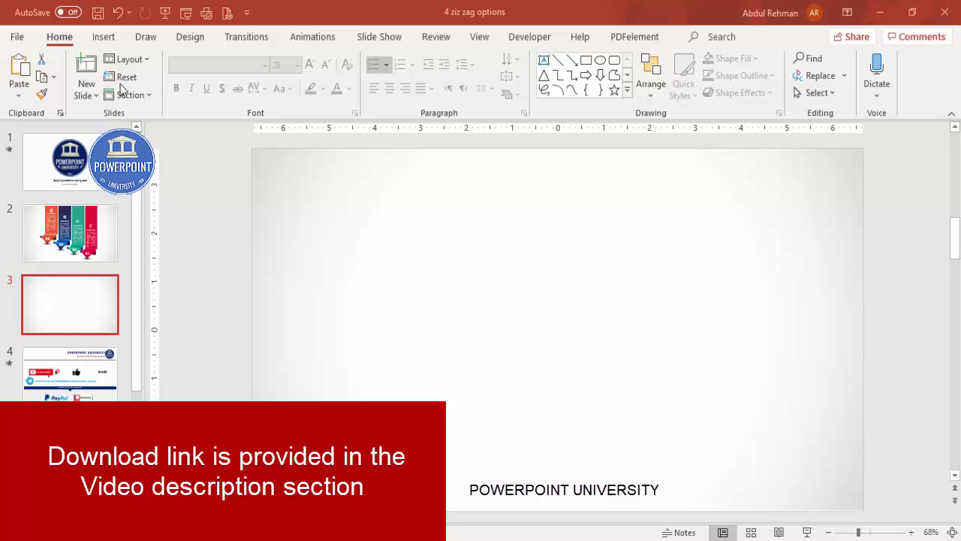
Draw an outline-free isosceles triangle at the lower right, flipped vertically to point down.
left_click(100, 40)
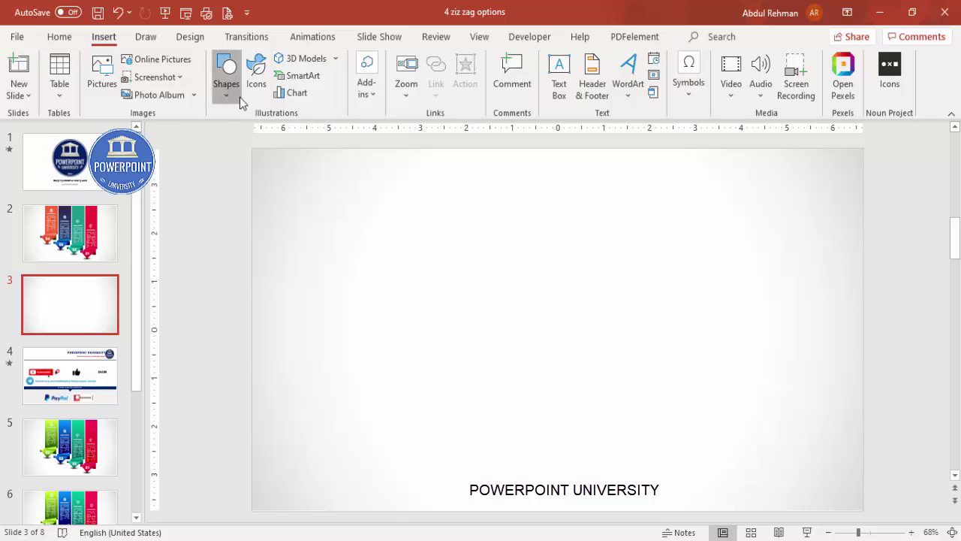
left_click(237, 102)
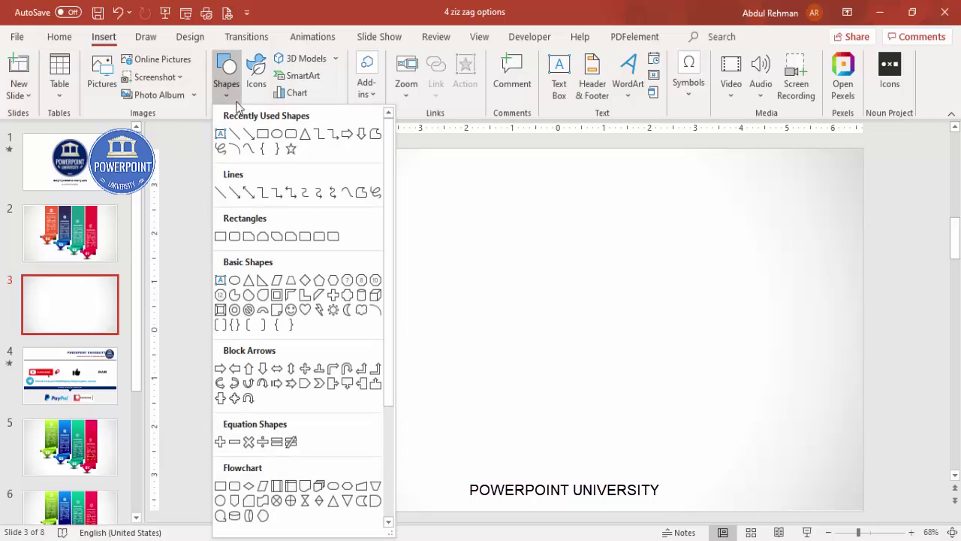
left_click(248, 283)
left_click_drag(645, 373, 751, 416)
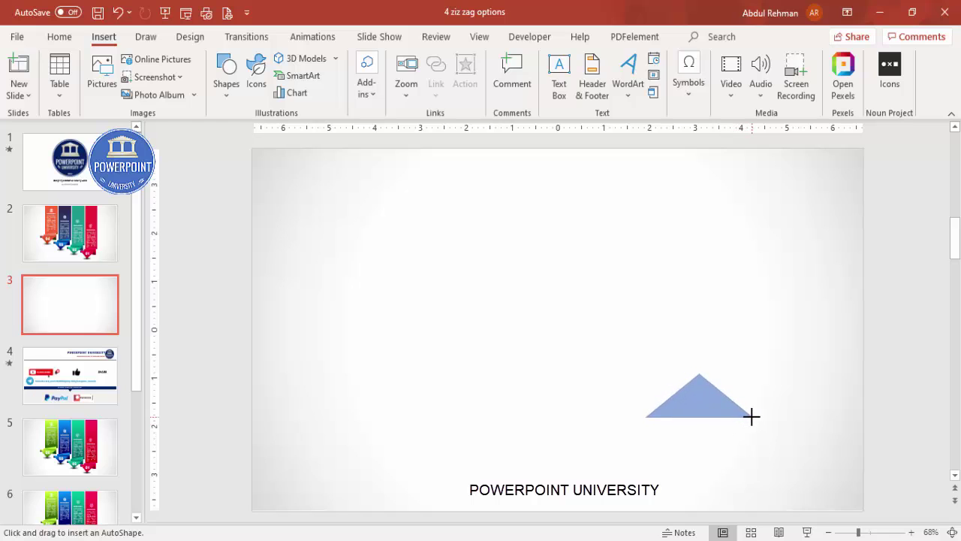
left_click(397, 75)
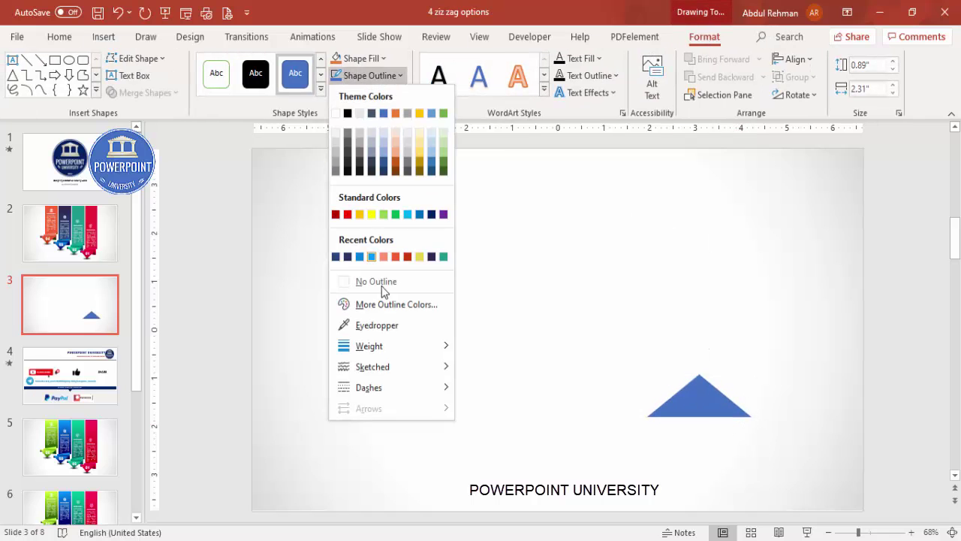
left_click(383, 282)
left_click(796, 95)
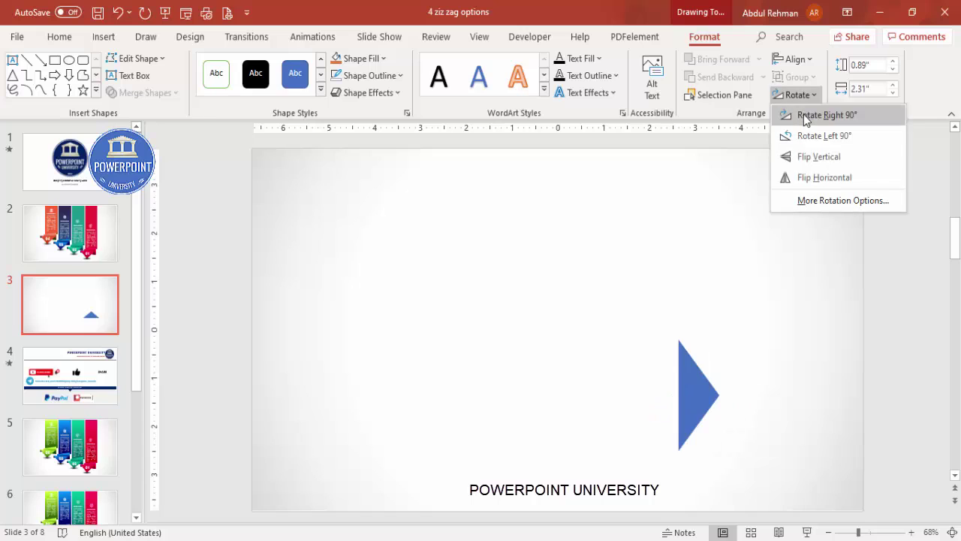
left_click(811, 169)
left_click_drag(720, 379, 727, 430)
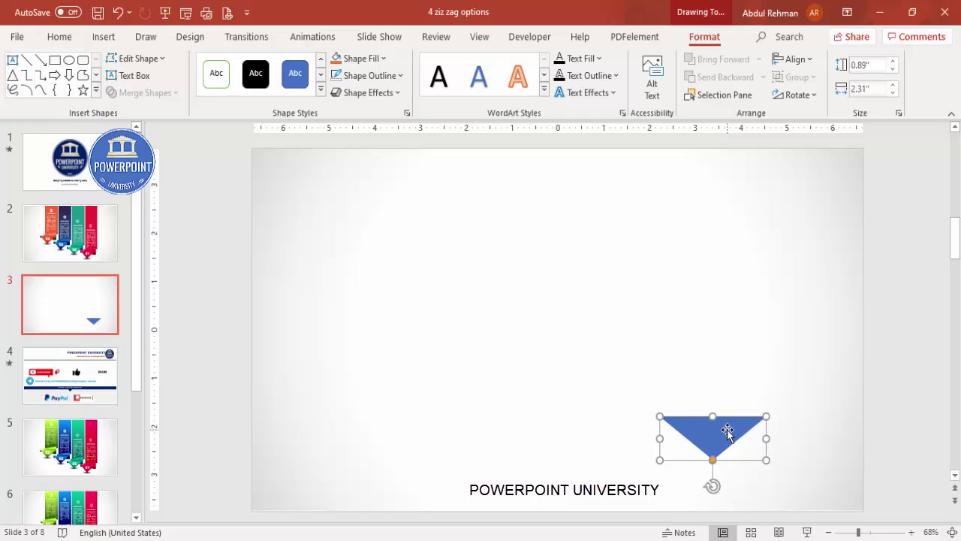
Raise the triangle's left corner slightly with Edit Points.
right_click(726, 430)
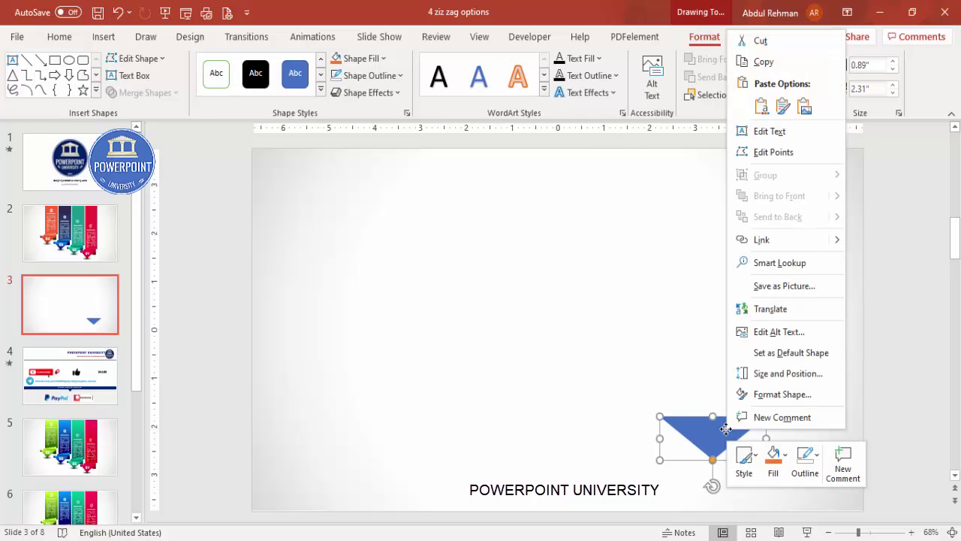
left_click(788, 152)
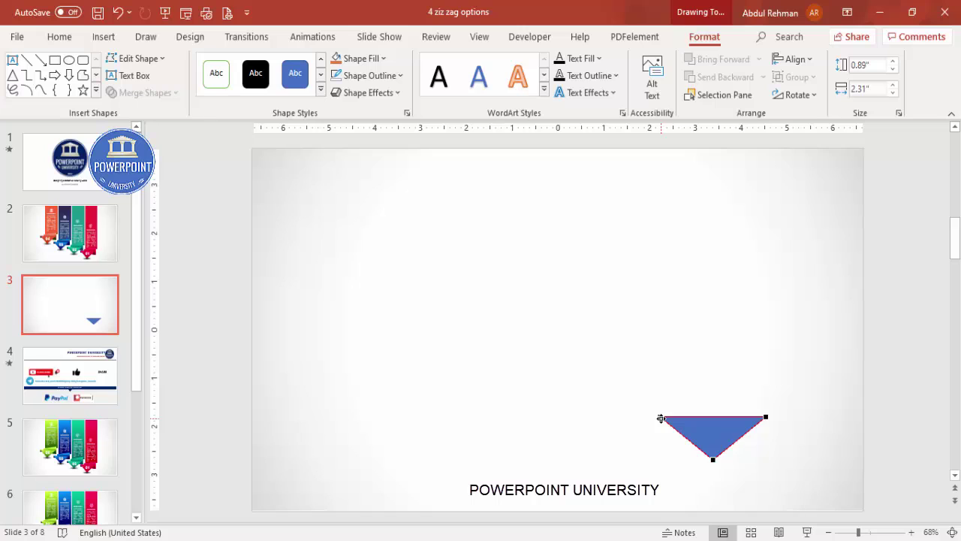
left_click_drag(660, 418, 660, 411)
left_click(793, 358)
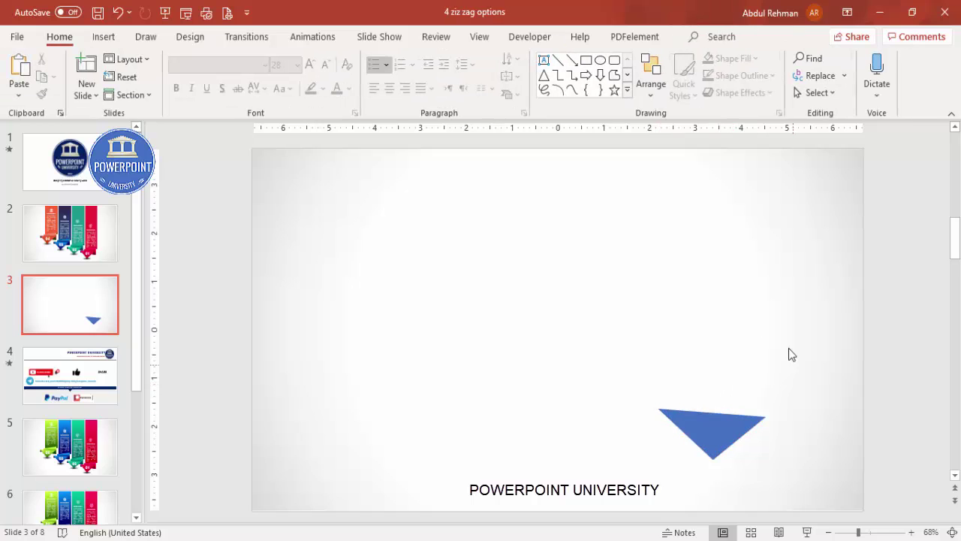
Draw an outline-free gold trapezoid just above the blue triangle.
left_click(102, 35)
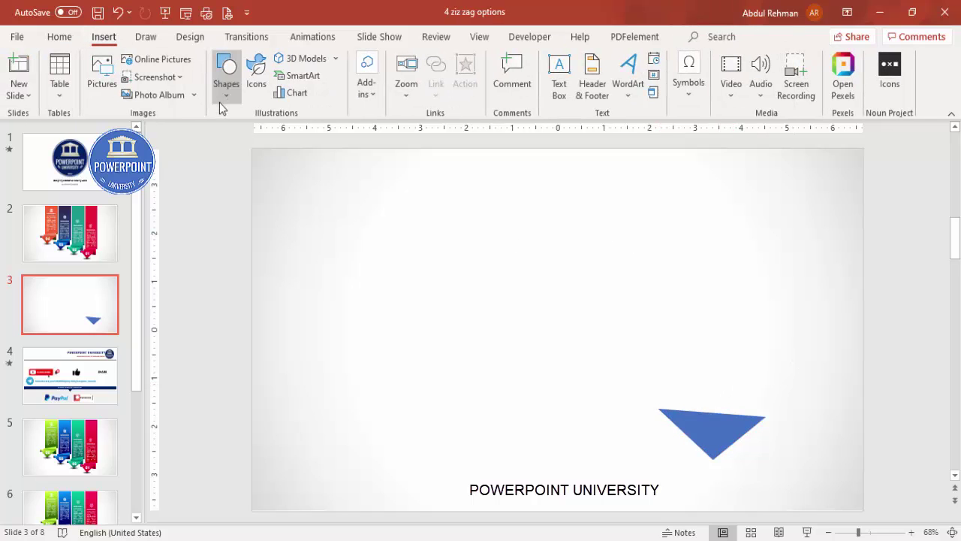
left_click(226, 87)
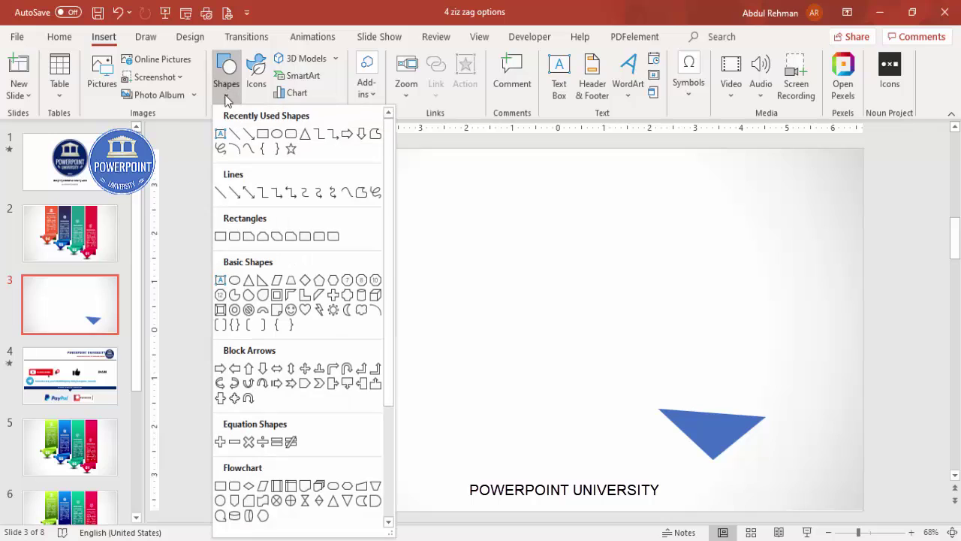
left_click(293, 281)
mouse_move(697, 329)
left_mouse_down()
mouse_move(708, 368)
mouse_move(742, 408)
left_mouse_up()
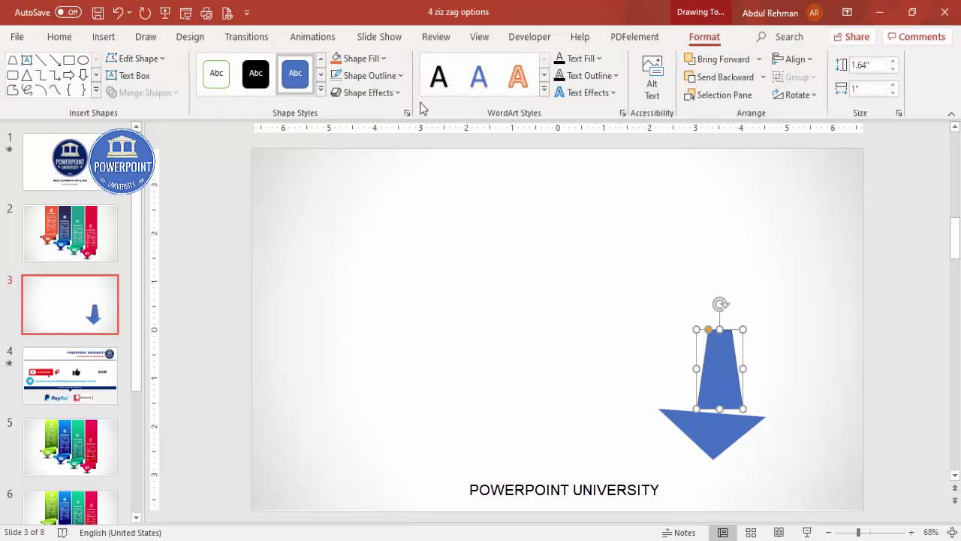
left_click(394, 76)
left_click(396, 282)
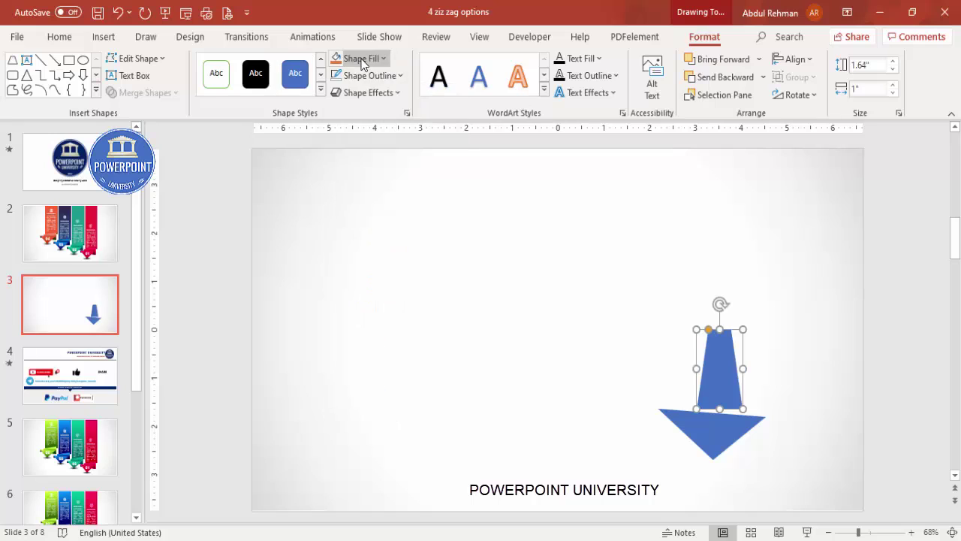
left_click(359, 58)
left_click(421, 143)
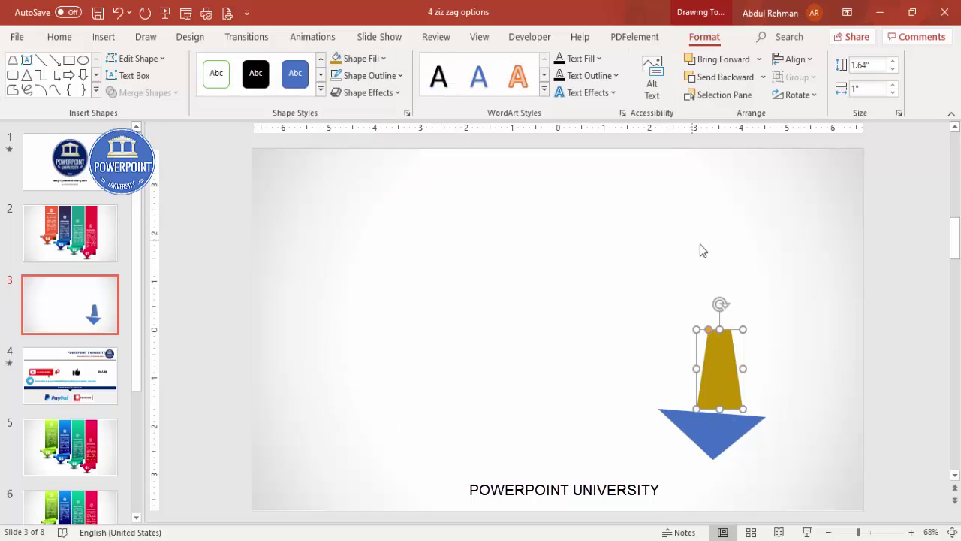
Rotate the trapezoid left 90°, set it onto the triangle, and send it to back.
left_click(796, 94)
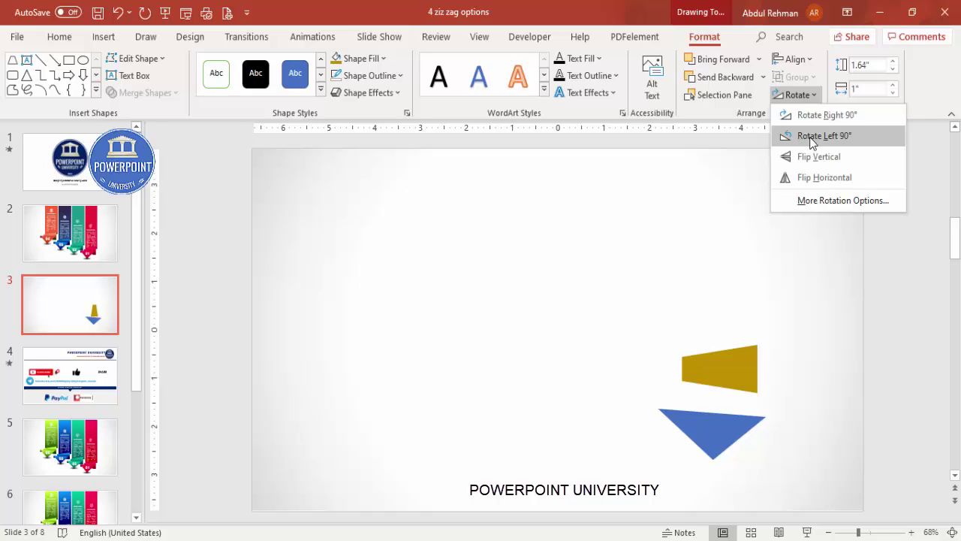
left_click(811, 136)
left_click_drag(728, 368, 783, 409)
left_click(763, 76)
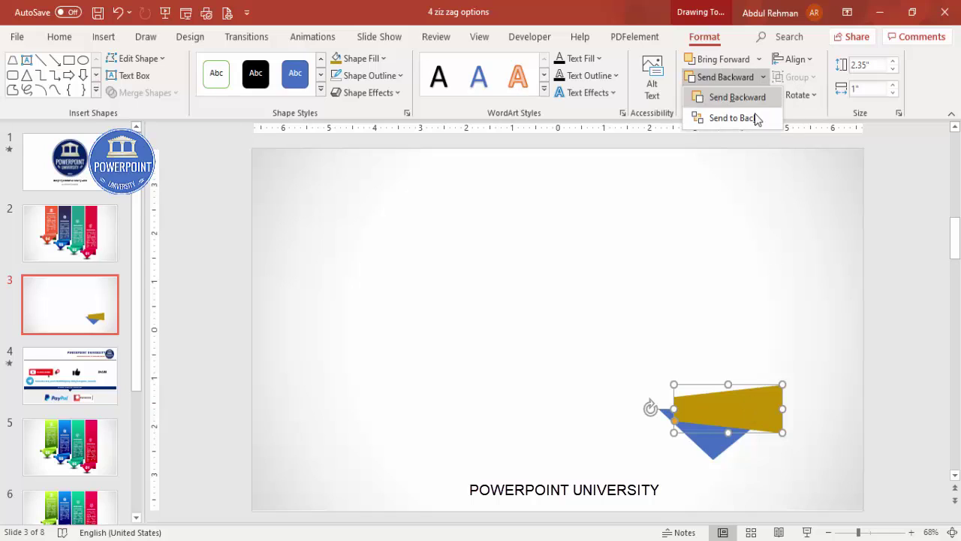
left_click(756, 115)
left_click_drag(760, 404, 761, 401)
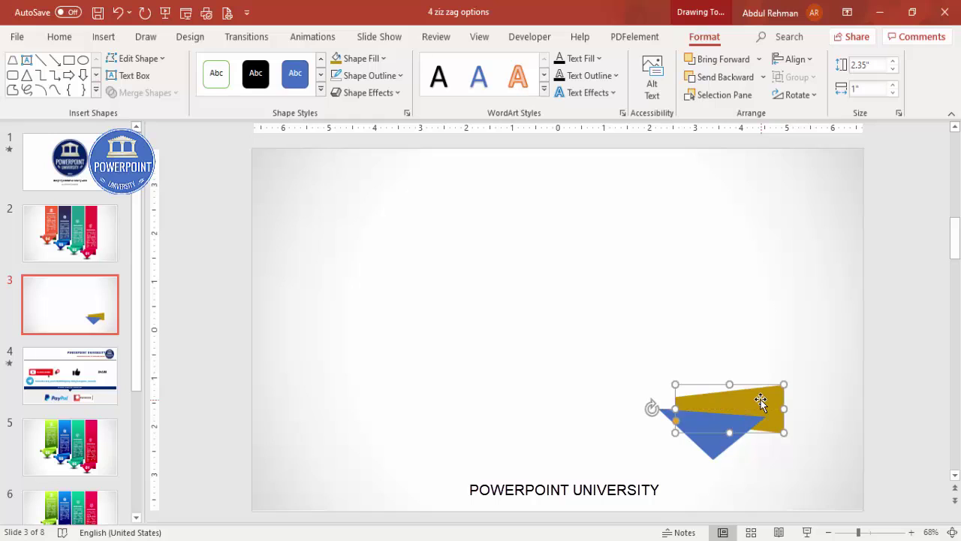
left_click(683, 359)
key("ctrl+z")
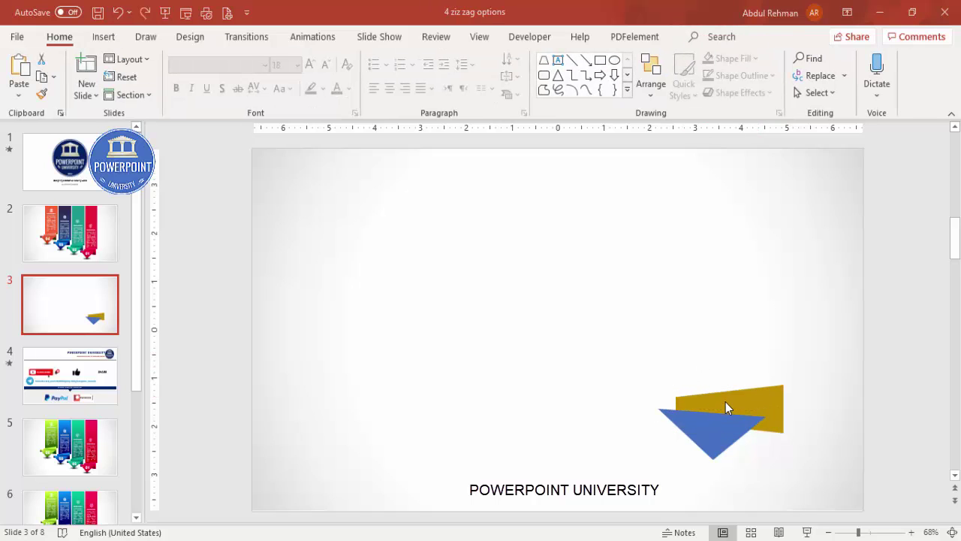
Narrow the gold fold piece from its left side.
left_click(719, 399)
left_click_drag(675, 409, 687, 410)
left_click(655, 290)
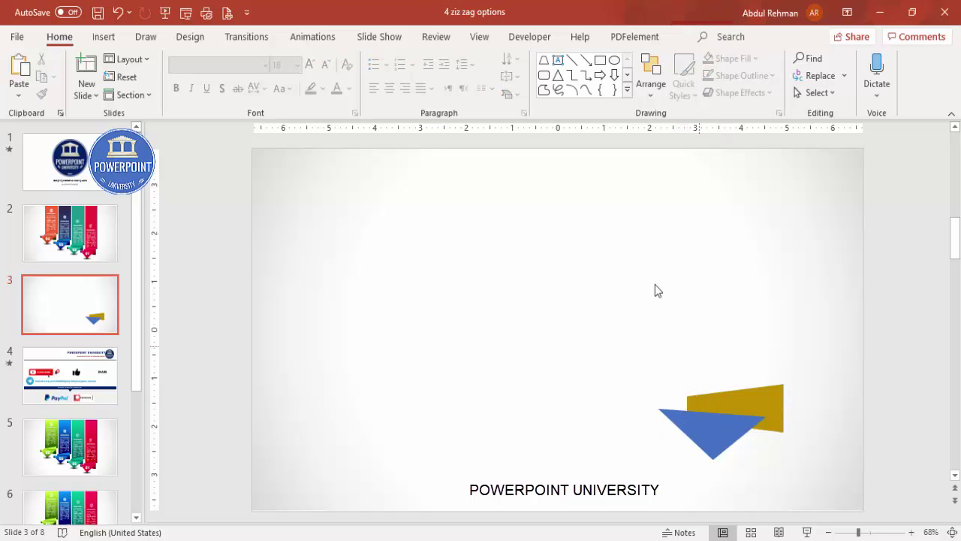
Draw a tall rectangle, about 5.15" by 2.11", rising above the gold piece.
left_click(104, 36)
left_click(227, 75)
left_click(218, 235)
left_click_drag(693, 148, 790, 401)
left_click_drag(693, 275, 699, 275)
left_click_drag(794, 275, 797, 275)
Give the rectangle no outline and a blue fill, and send it to back.
left_click(391, 75)
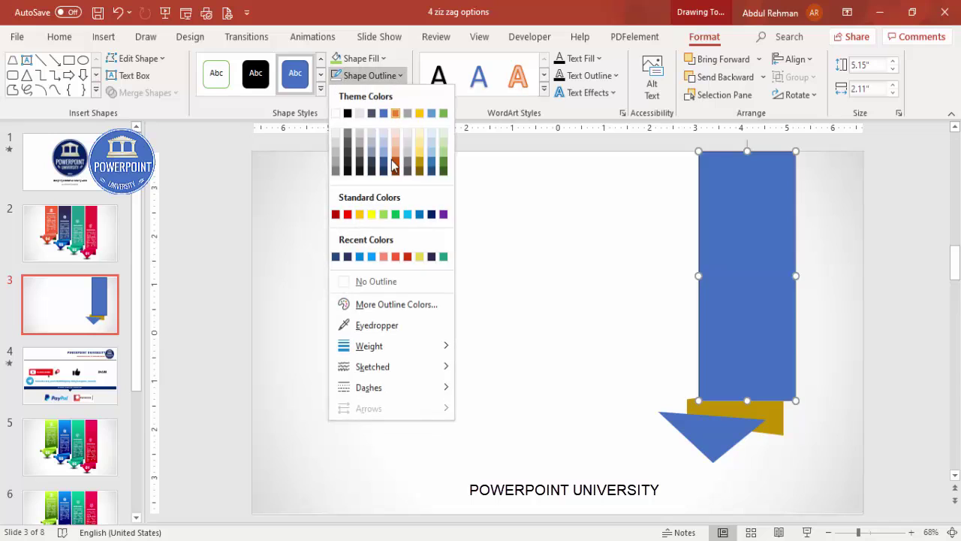
left_click(403, 285)
left_click(378, 63)
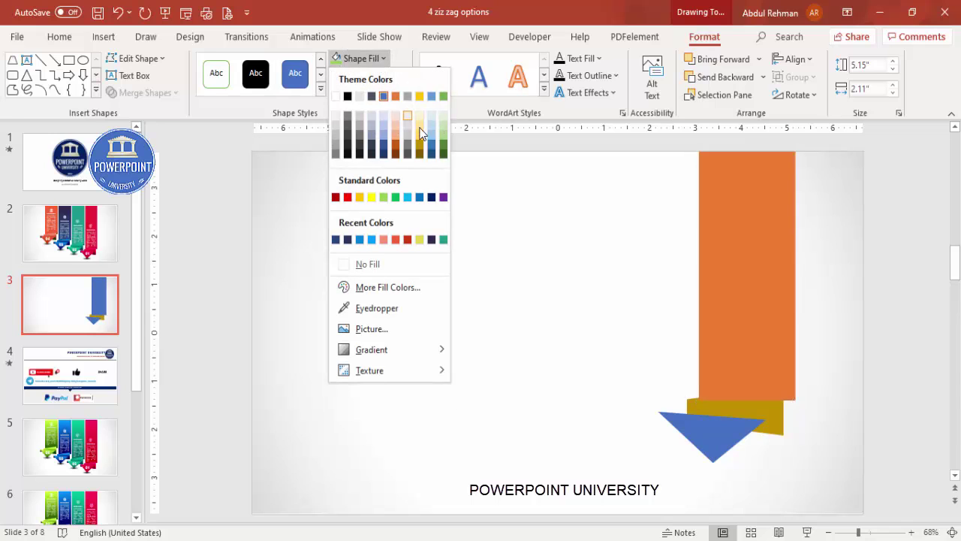
left_click(418, 123)
left_click(763, 77)
left_click(751, 124)
left_click(843, 303)
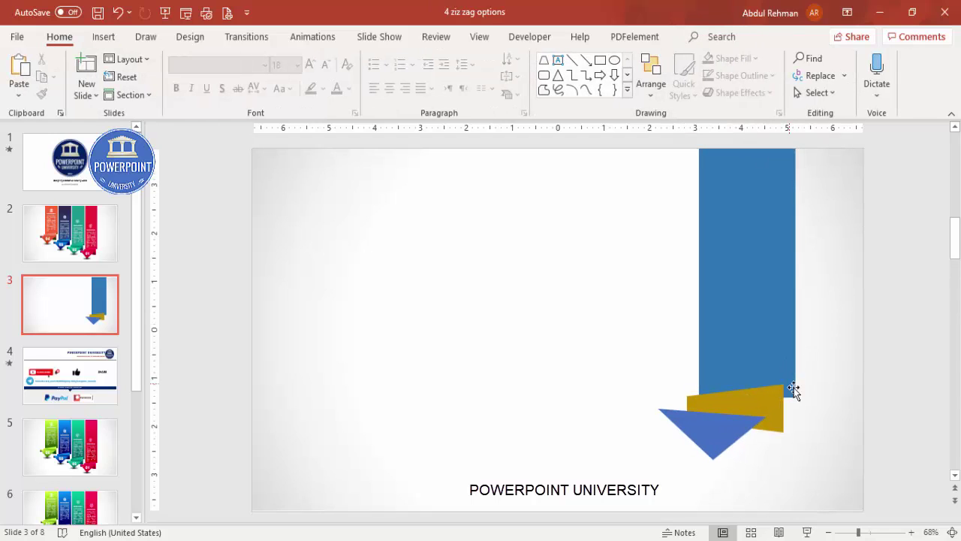
At about 200% zoom, drag the blue triangle's top edge up so it overlaps the gold fold.
left_click(870, 533)
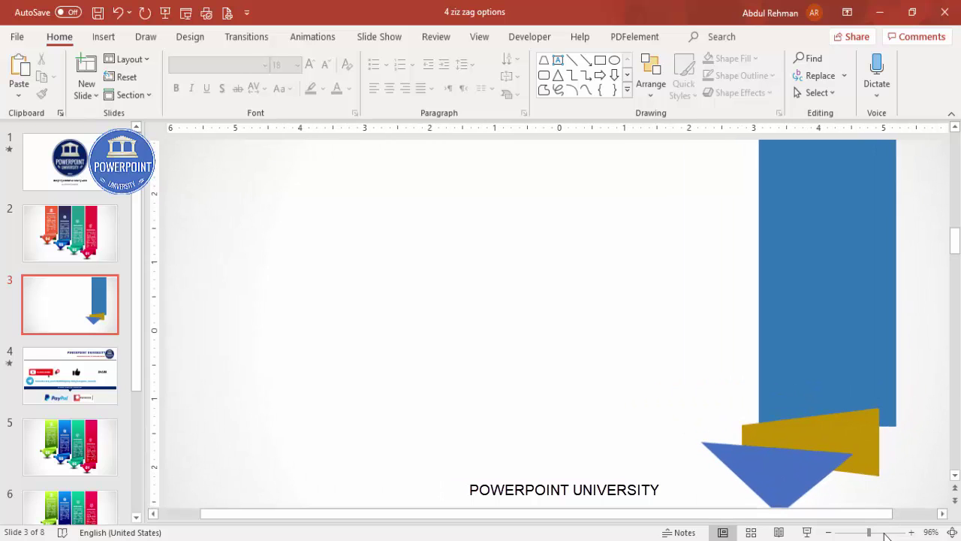
left_click(886, 535)
left_click(783, 514)
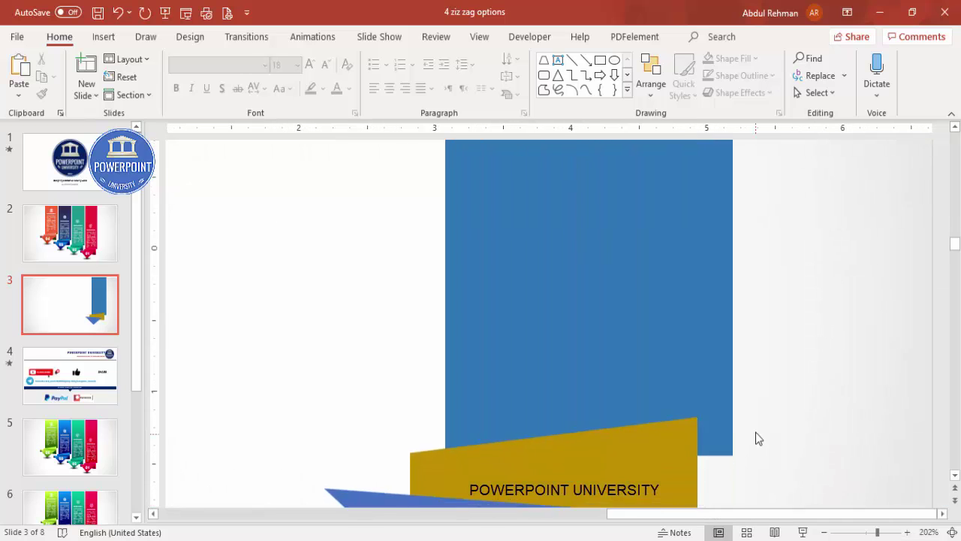
scroll(756, 436, "down", 4)
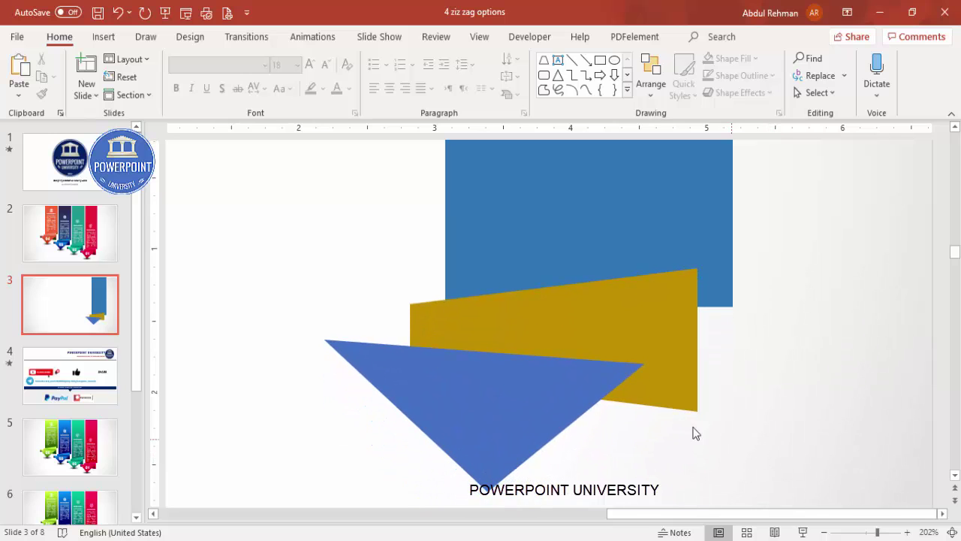
left_click(585, 371)
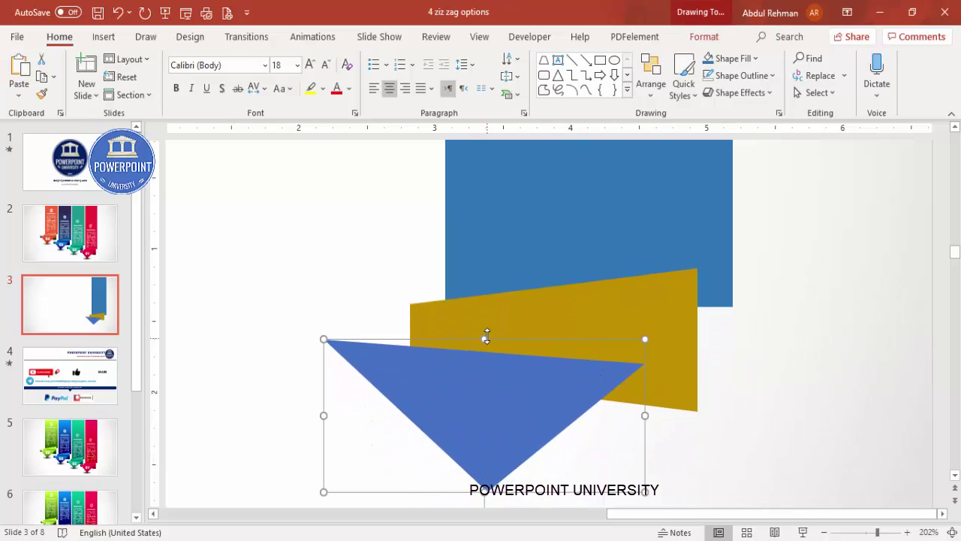
left_click_drag(486, 338, 485, 326)
left_click(693, 444)
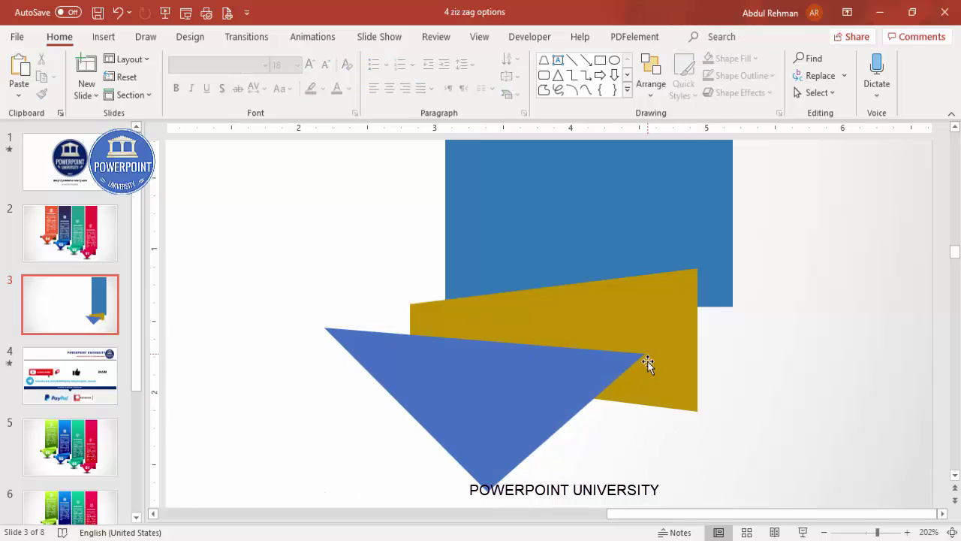
left_click(100, 36)
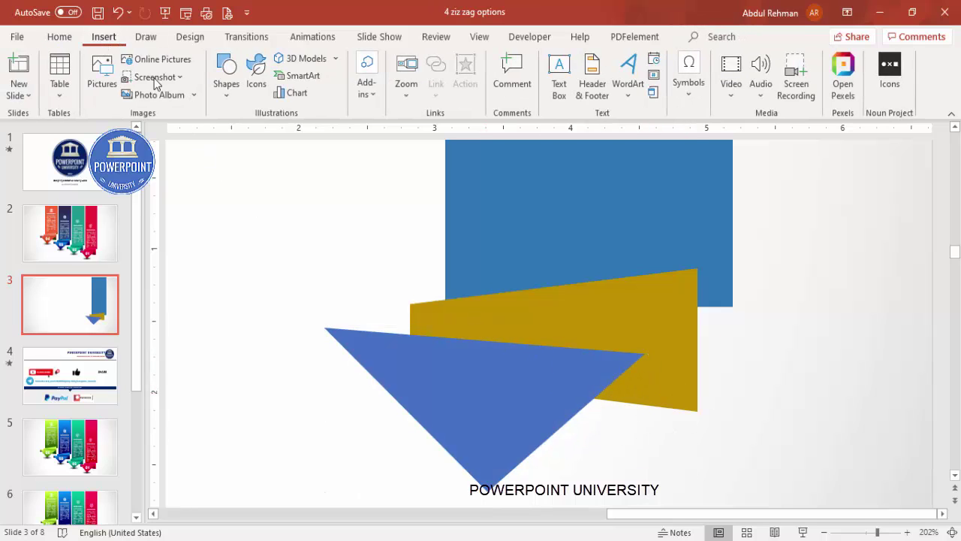
left_click(223, 96)
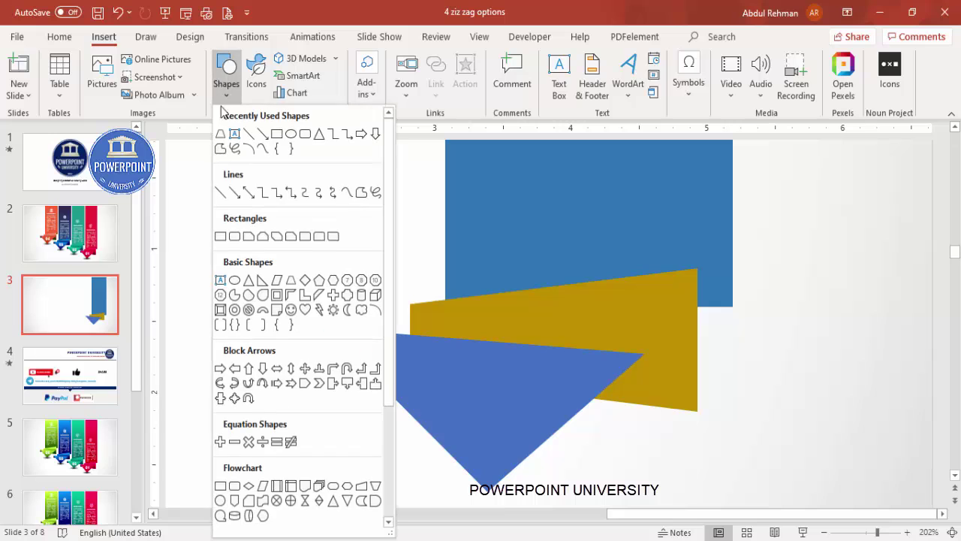
Draw a small outline-free dark navy triangle at the fold and send it backward.
left_click(248, 281)
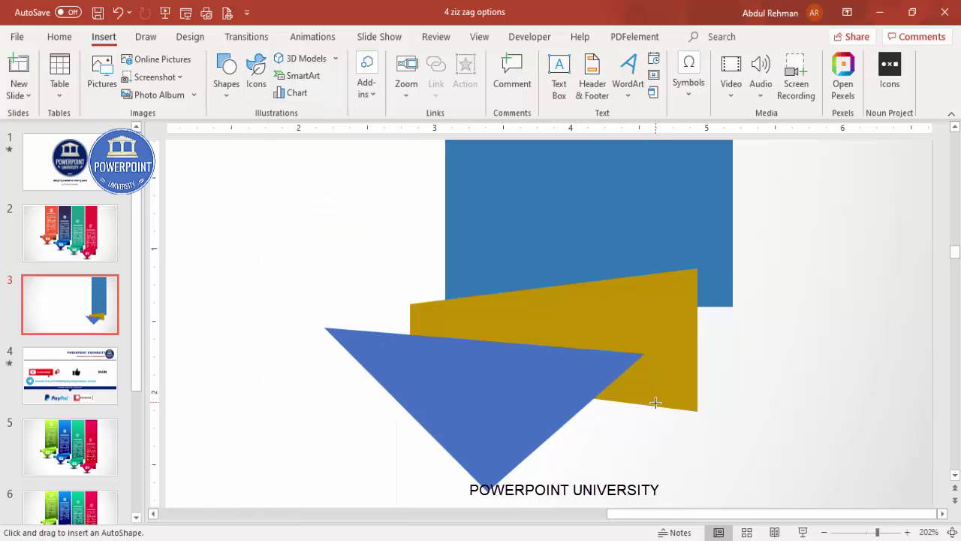
left_click_drag(659, 404, 645, 358)
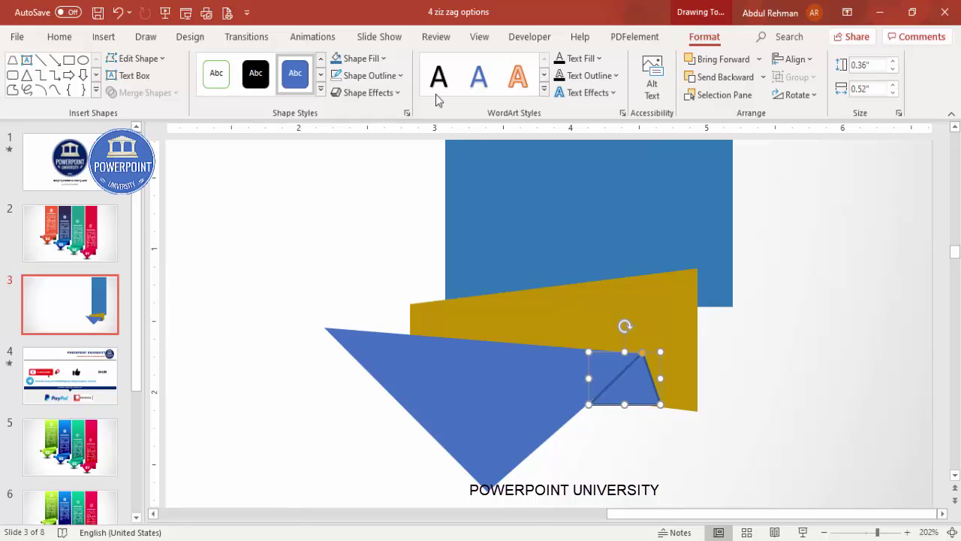
left_click(371, 76)
left_click(401, 279)
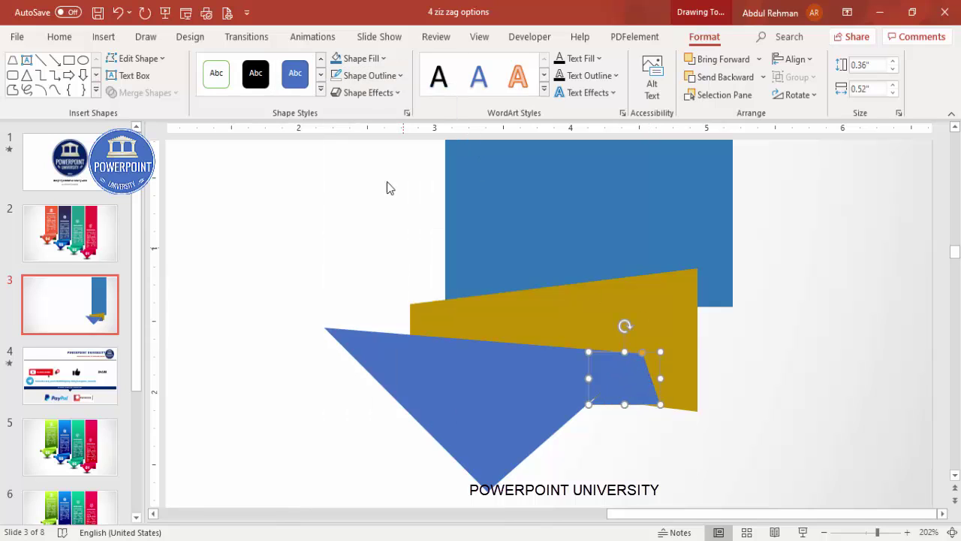
left_click(360, 58)
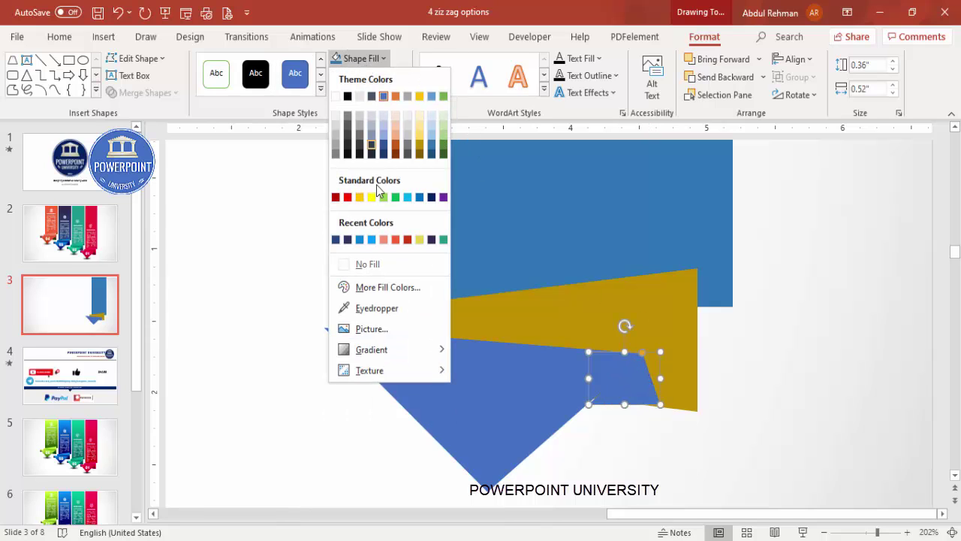
left_click(431, 239)
left_click_drag(590, 378, 582, 379)
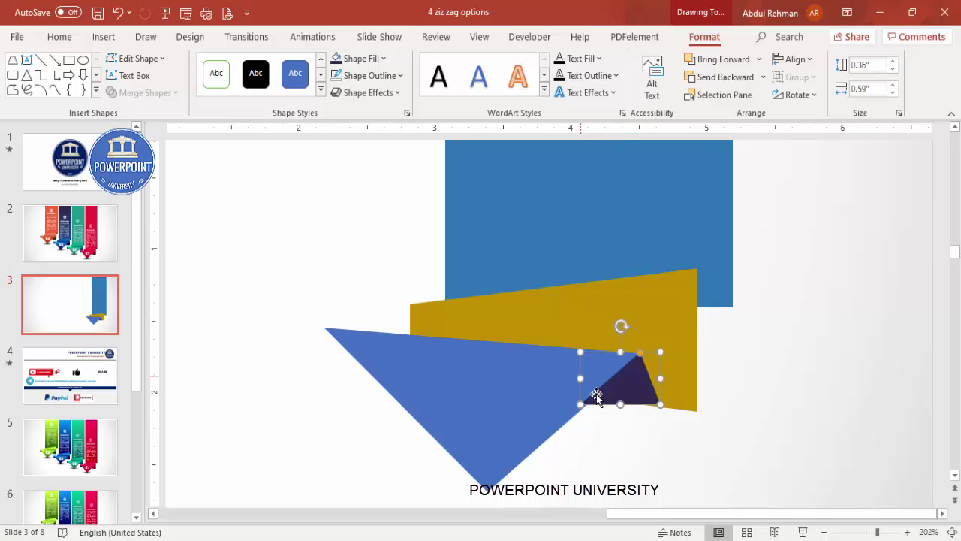
left_click_drag(622, 405, 621, 401)
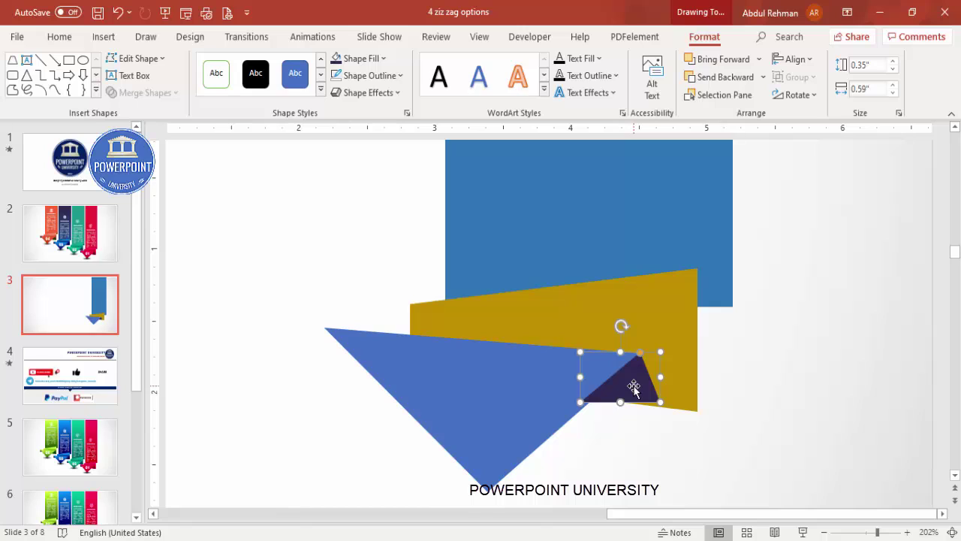
left_click(719, 76)
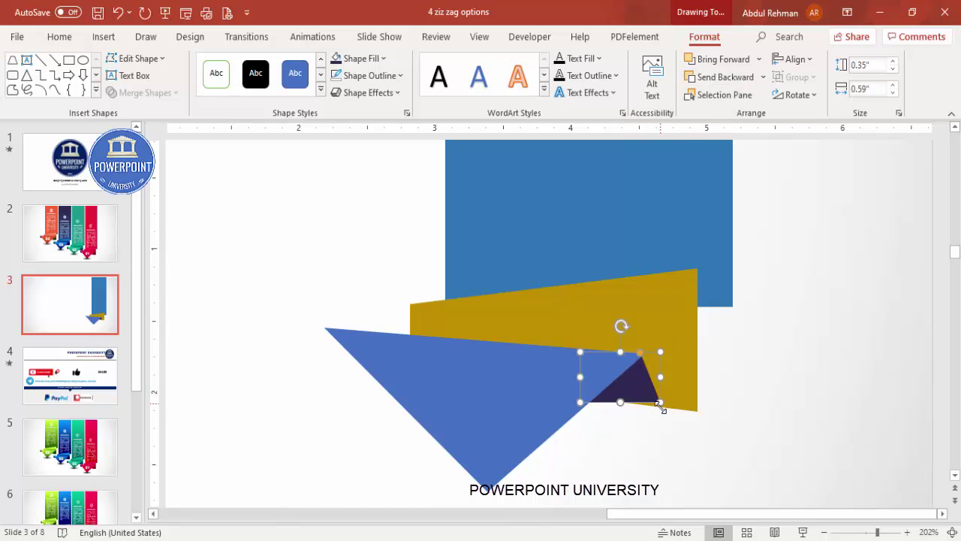
With Edit Points, pull the navy triangle's right corner down and left corner up.
right_click(639, 386)
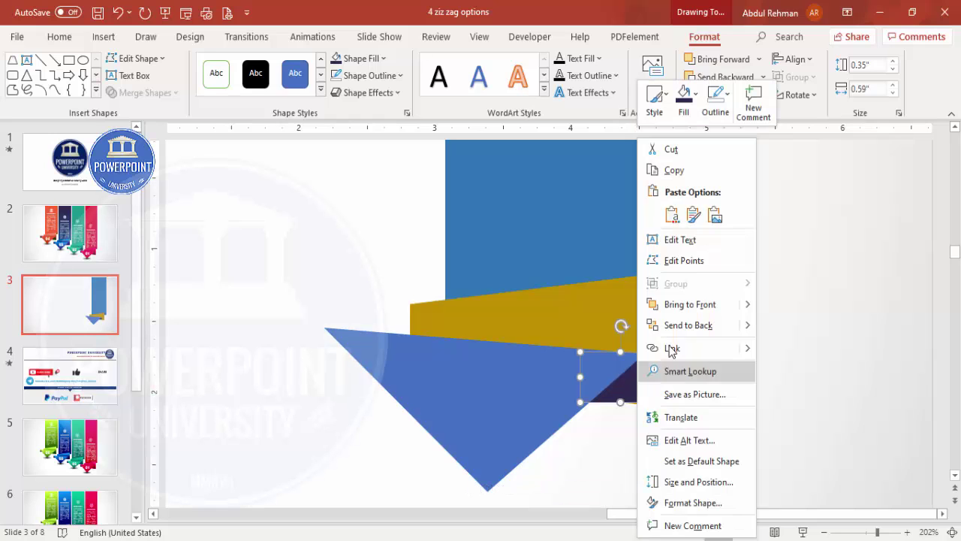
left_click(704, 267)
left_click_drag(659, 402, 661, 406)
left_click_drag(579, 403, 579, 400)
left_click(652, 432)
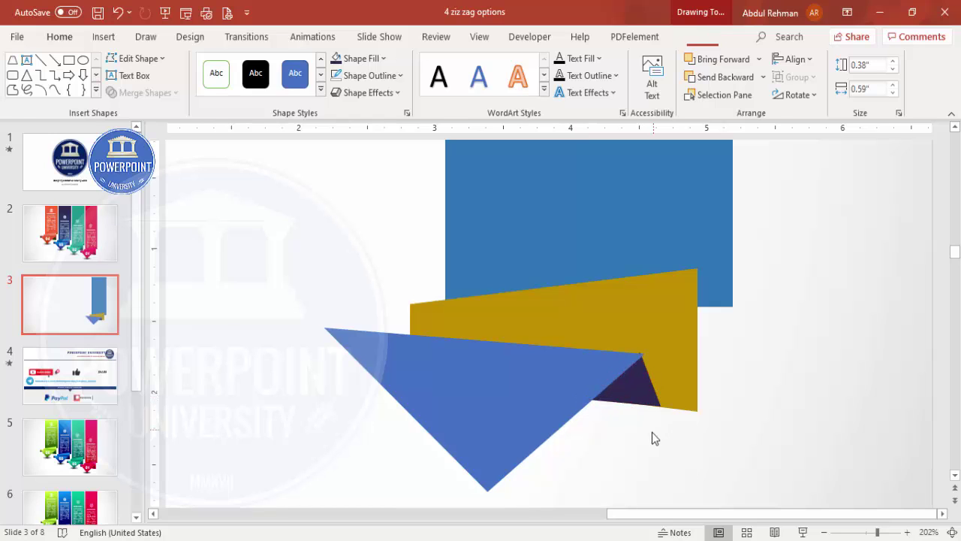
Align the navy triangle's top corner with the blue triangle's edge.
left_click(639, 387)
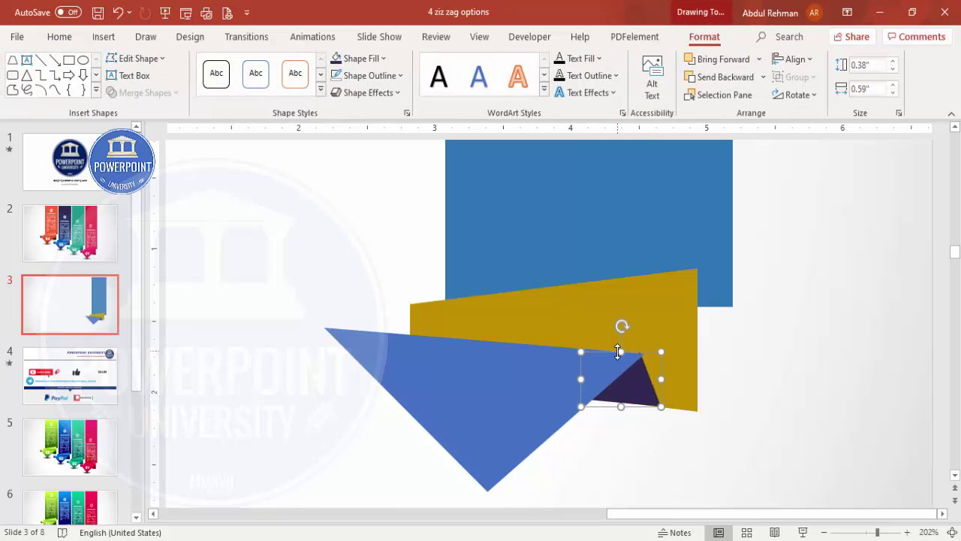
right_click(646, 391)
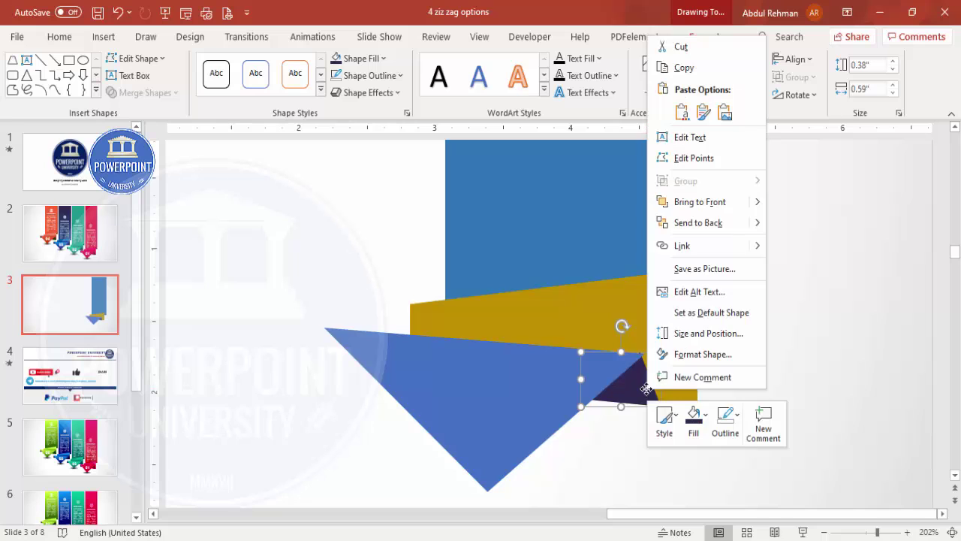
left_click(695, 157)
left_click(889, 535)
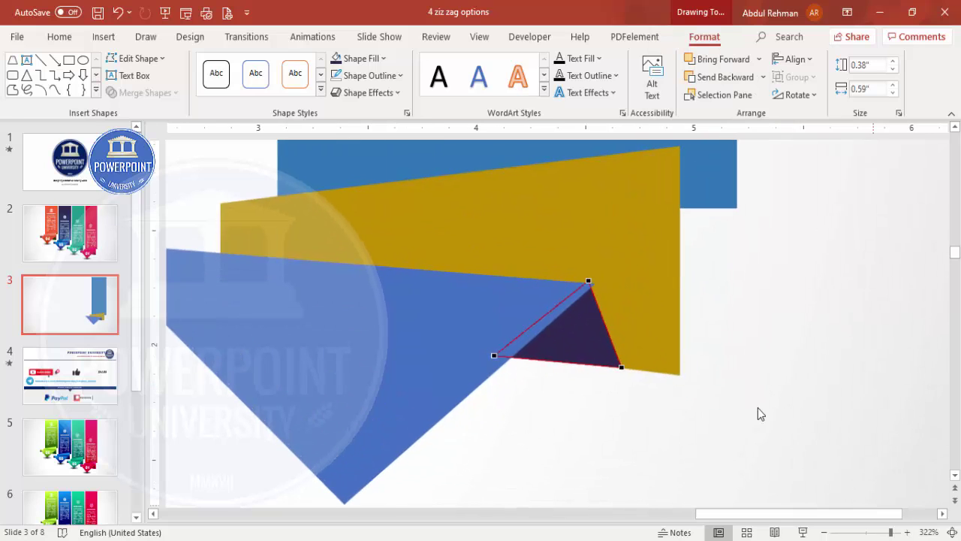
left_click_drag(589, 281, 593, 284)
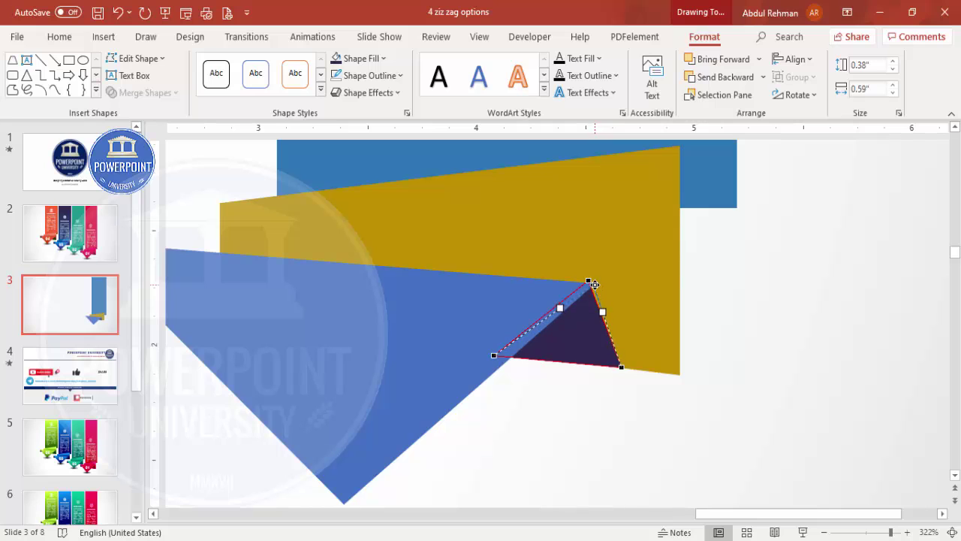
left_click(770, 343)
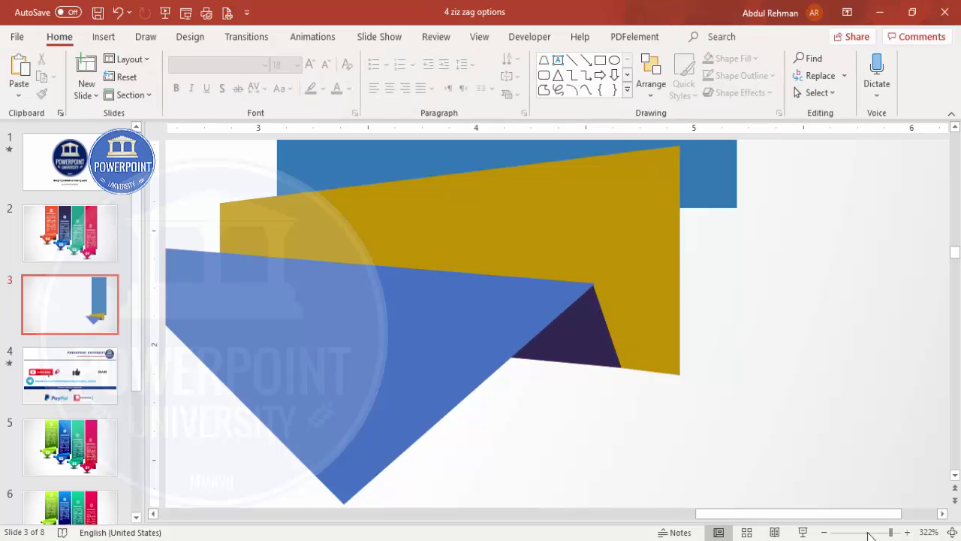
left_click(824, 532)
left_click(824, 532)
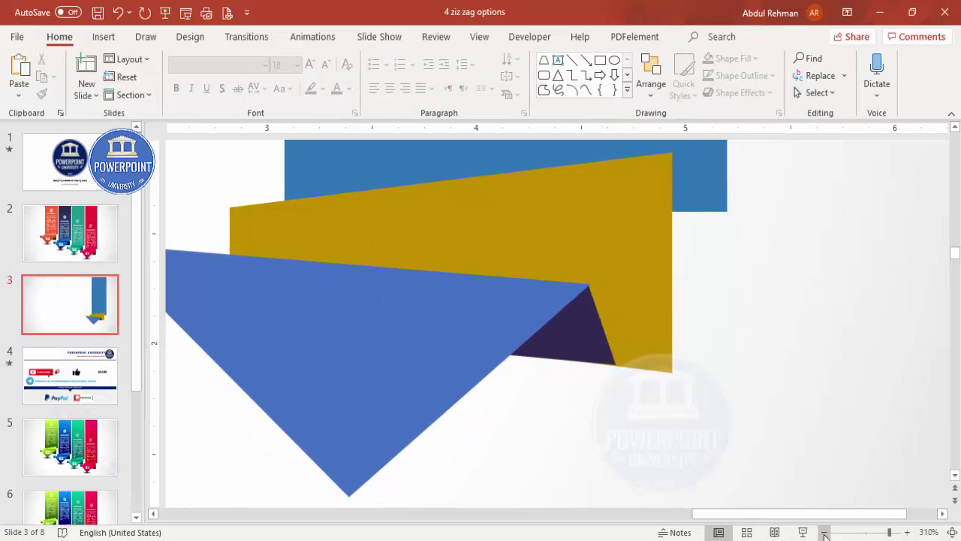
left_click(824, 532)
left_click(824, 532)
left_click(824, 531)
left_click(824, 532)
left_click(824, 532)
left_click(824, 532)
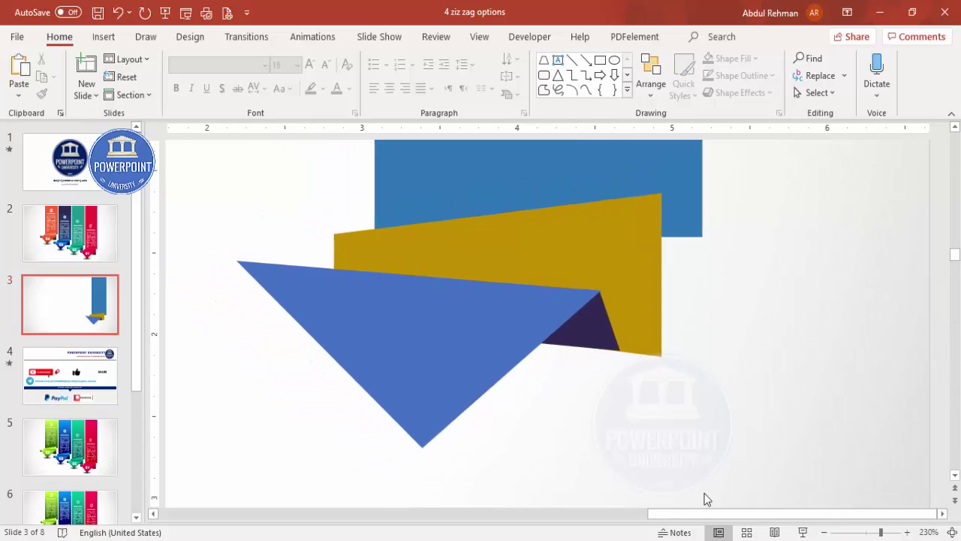
Add an outline-free dark navy right triangle at the blue triangle's left end.
left_click(103, 36)
left_click(222, 98)
left_click(263, 280)
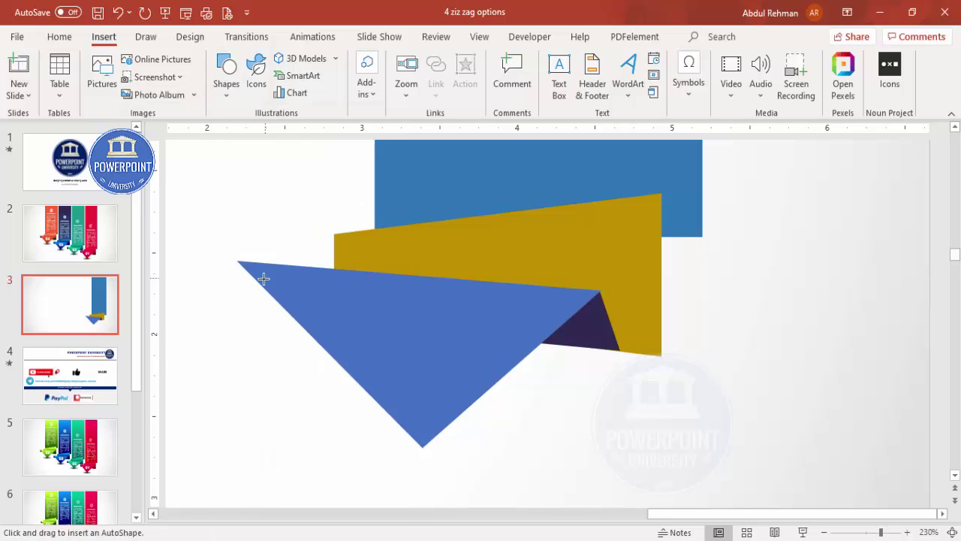
left_click_drag(235, 259, 294, 316)
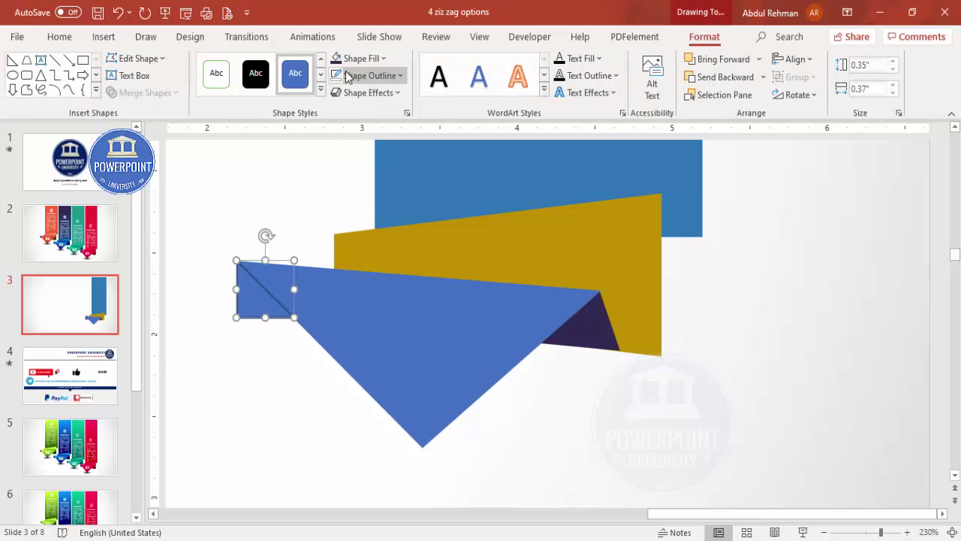
left_click(355, 58)
left_click(366, 76)
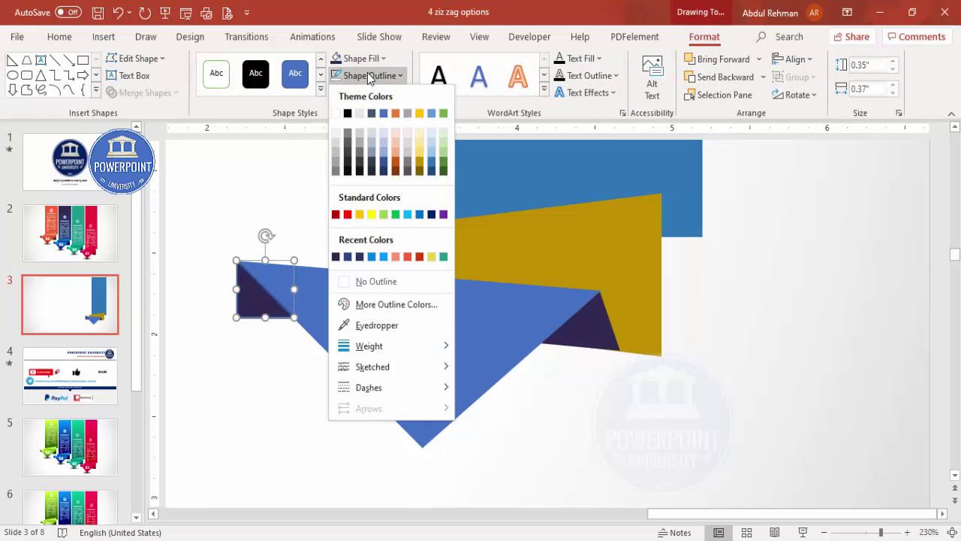
left_click(386, 281)
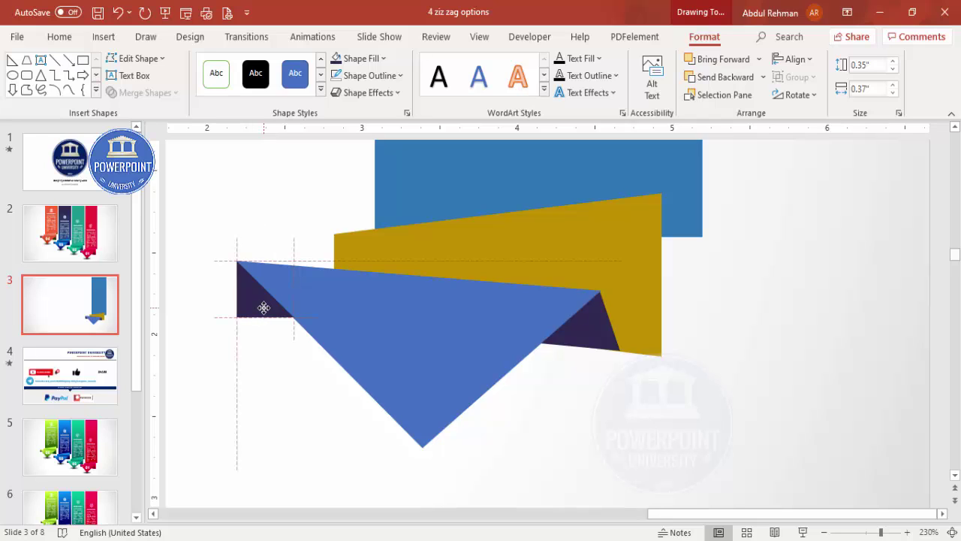
left_click(607, 390)
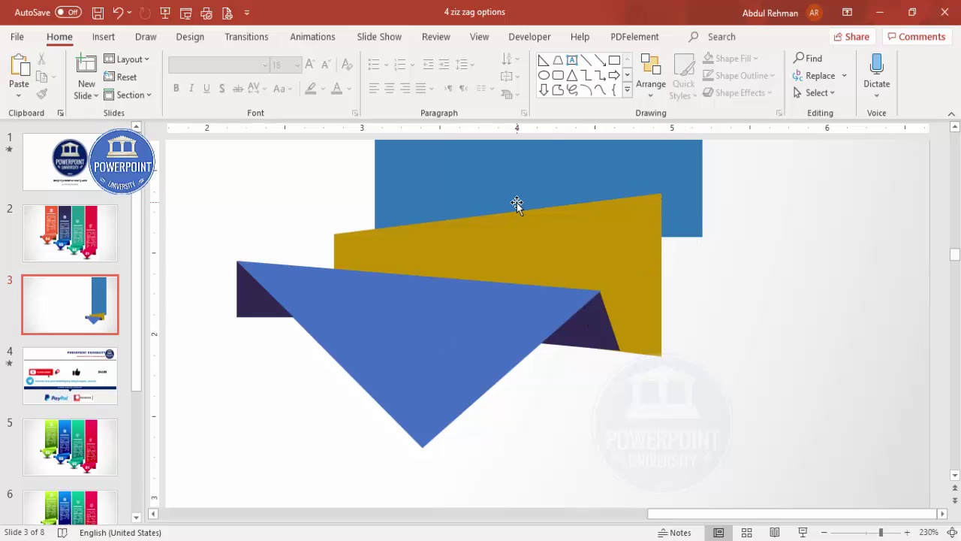
Add a second outline-free dark navy right triangle where the gold banner meets the blue bar.
left_click(104, 36)
left_click(227, 90)
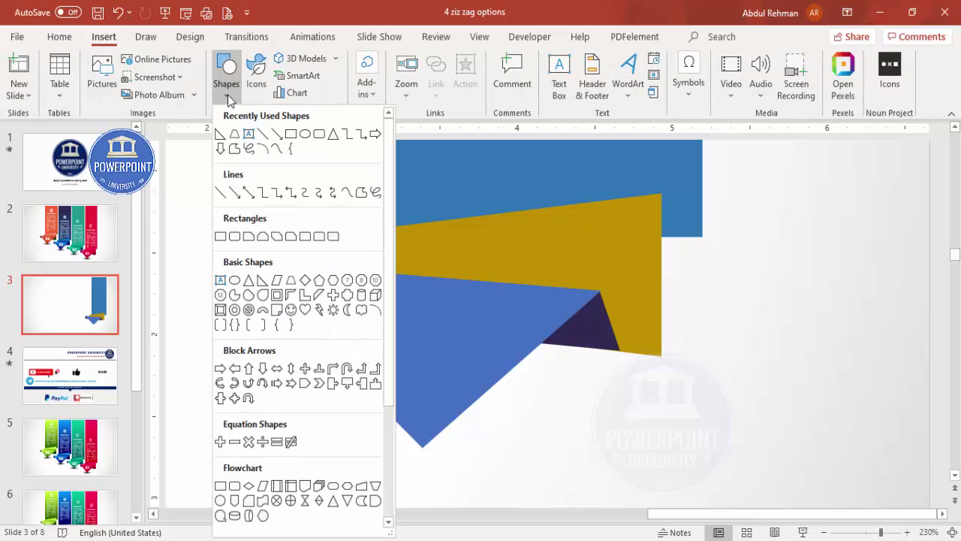
left_click(262, 280)
left_click_drag(699, 235, 661, 193)
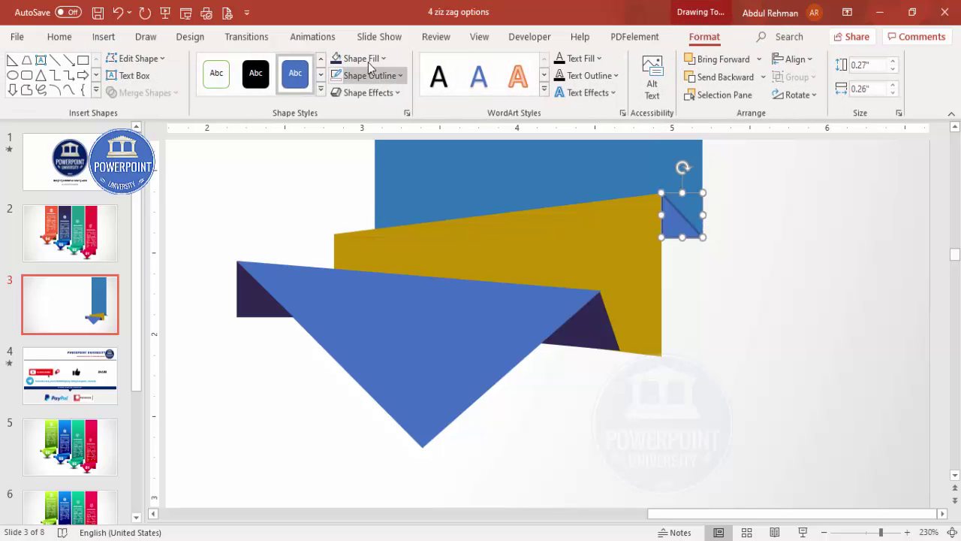
left_click(354, 59)
left_click(378, 75)
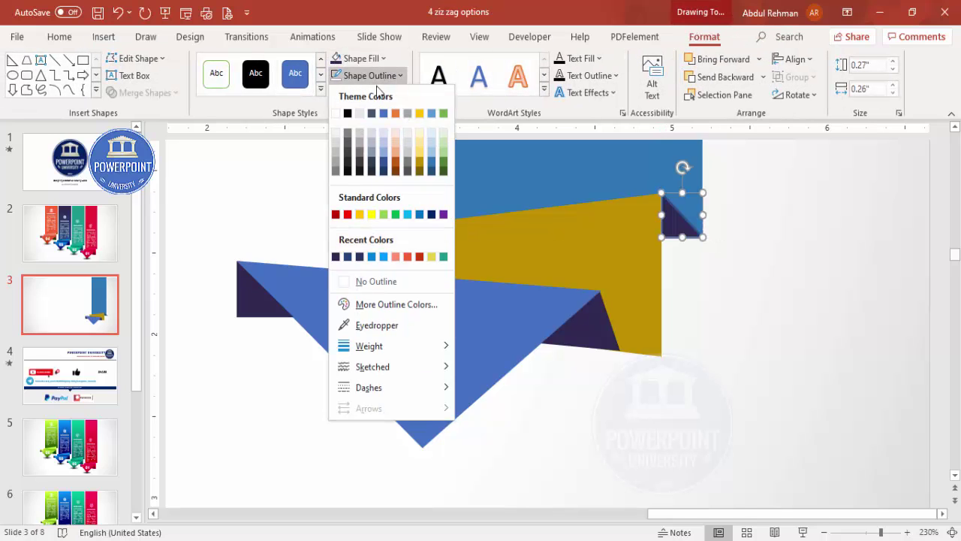
left_click(375, 279)
left_click(724, 327)
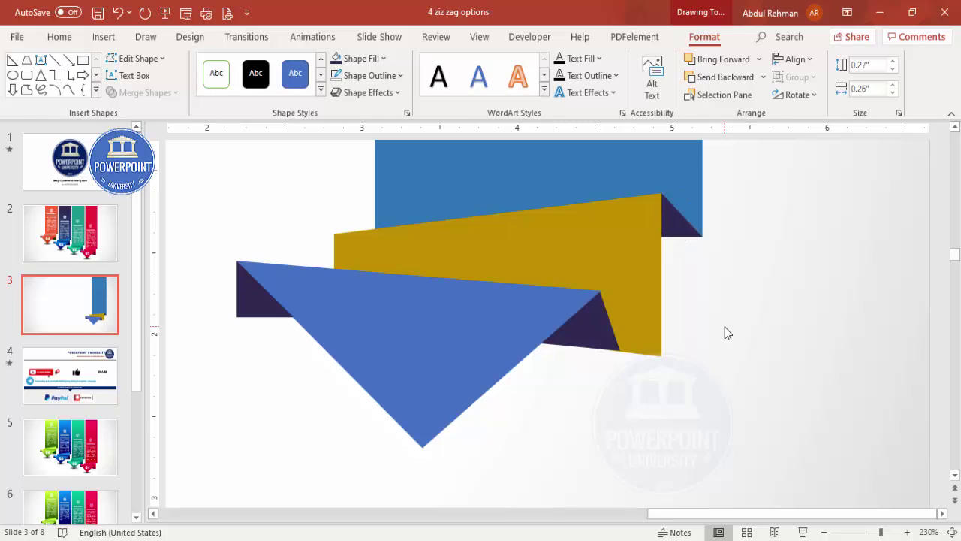
left_click(953, 532)
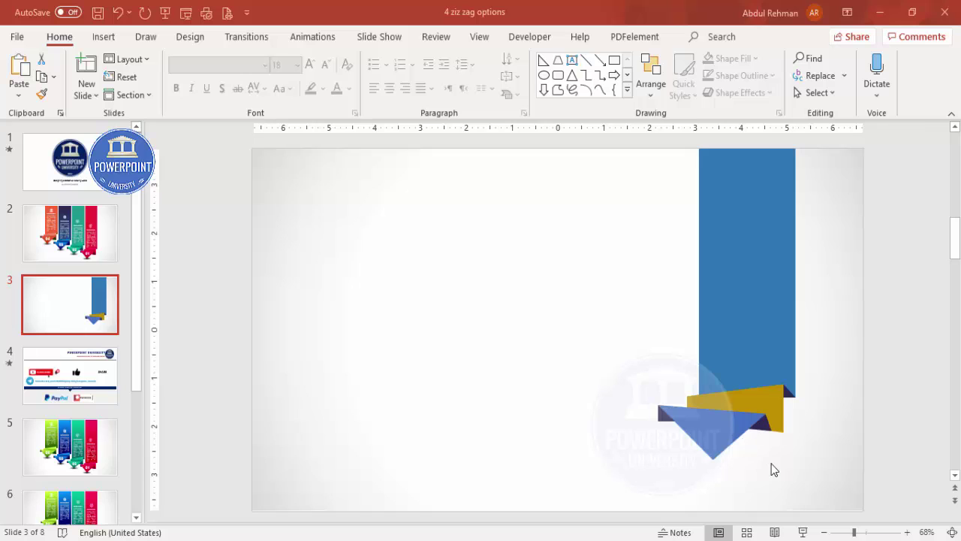
Give the front downward triangle a linear gradient fill trimmed to two stops.
left_click(715, 425)
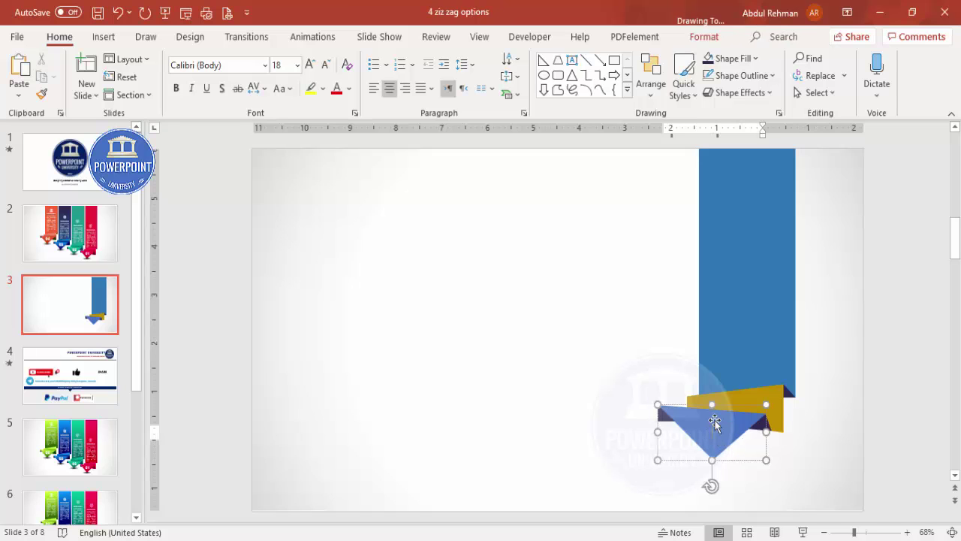
right_click(716, 423)
left_click(771, 385)
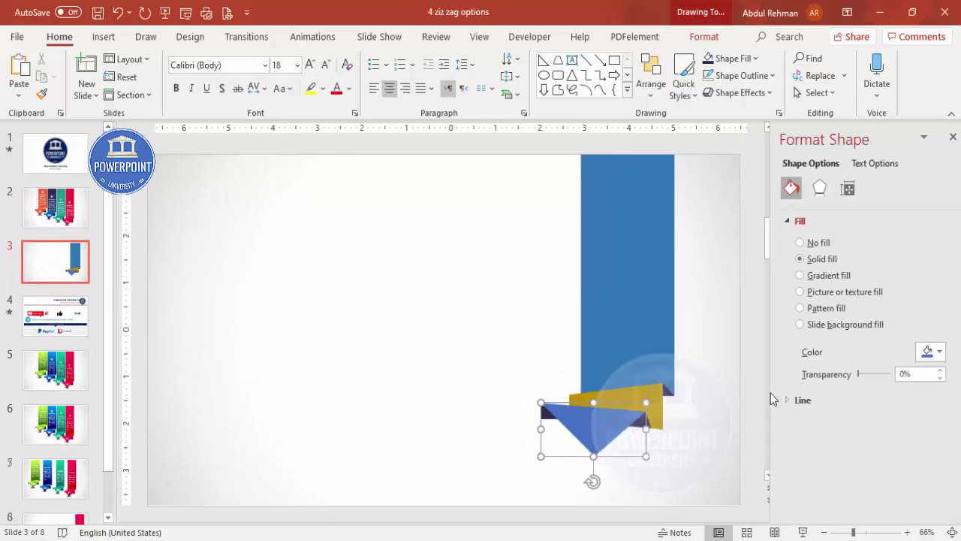
left_click(826, 276)
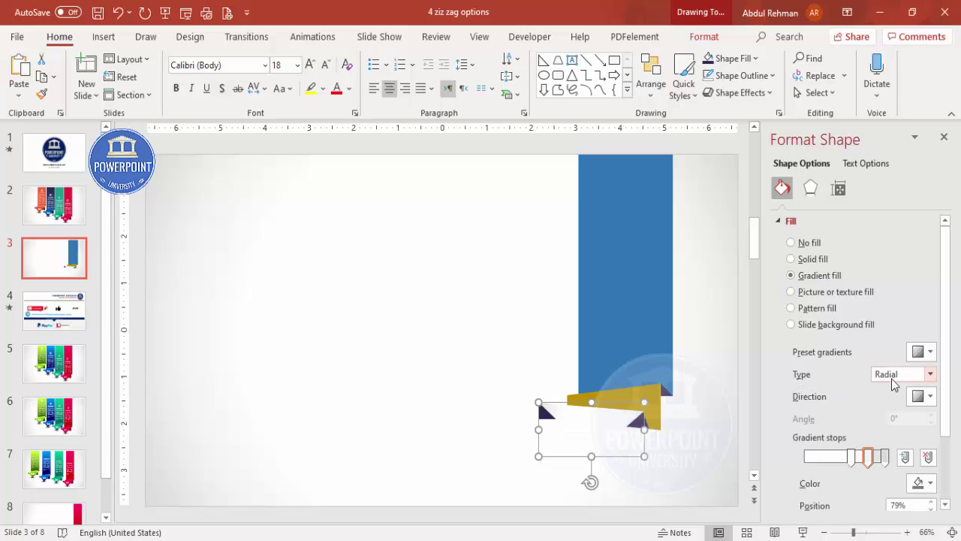
left_click(896, 376)
left_click(888, 391)
left_click_drag(852, 457, 813, 457)
left_click(869, 457)
left_click(928, 457)
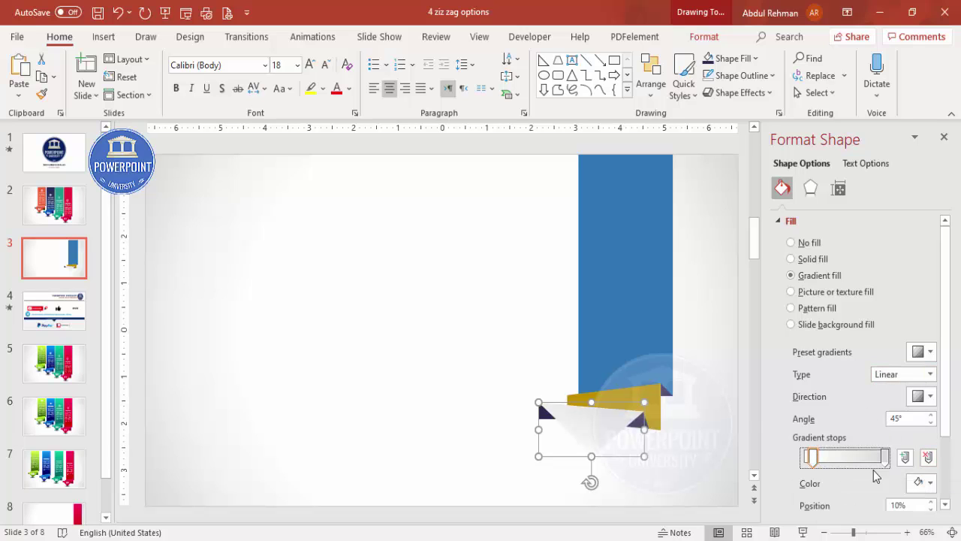
scroll(947, 495, "down", 2)
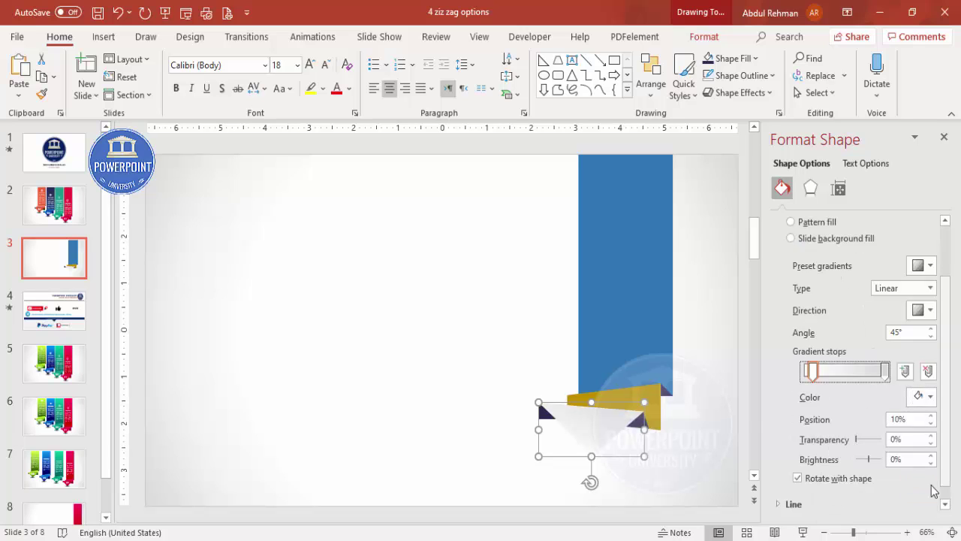
Set the first gradient stop to red and the gradient angle to 90°.
left_click(931, 398)
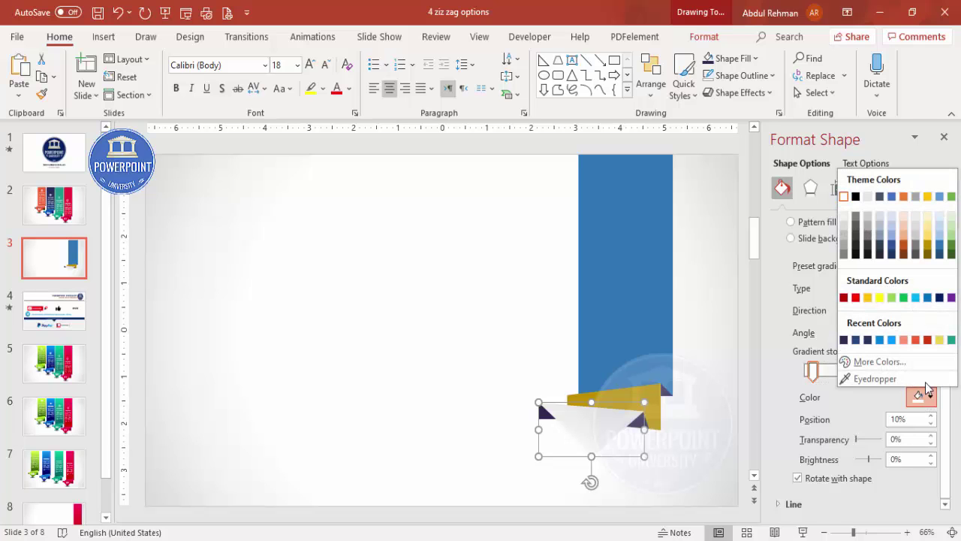
left_click(880, 362)
left_click(455, 278)
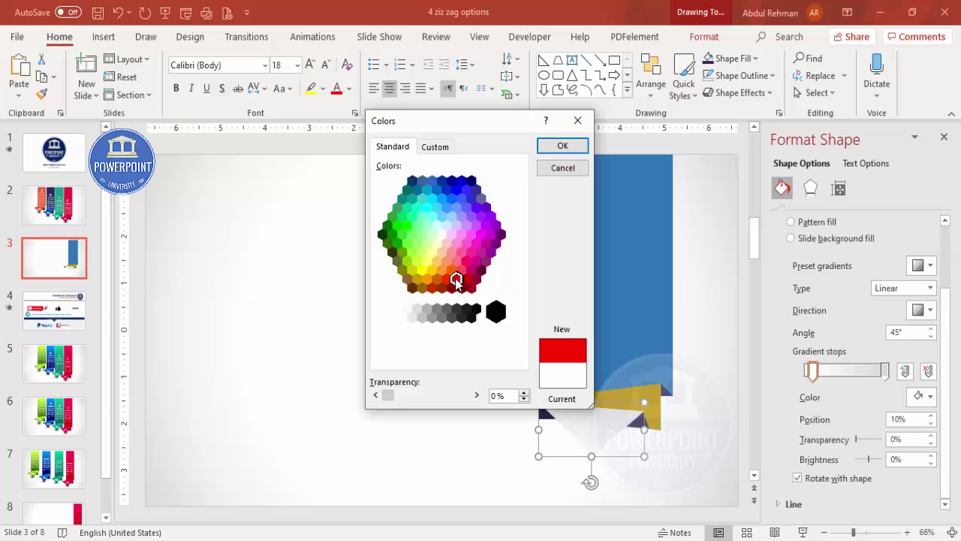
left_click(556, 149)
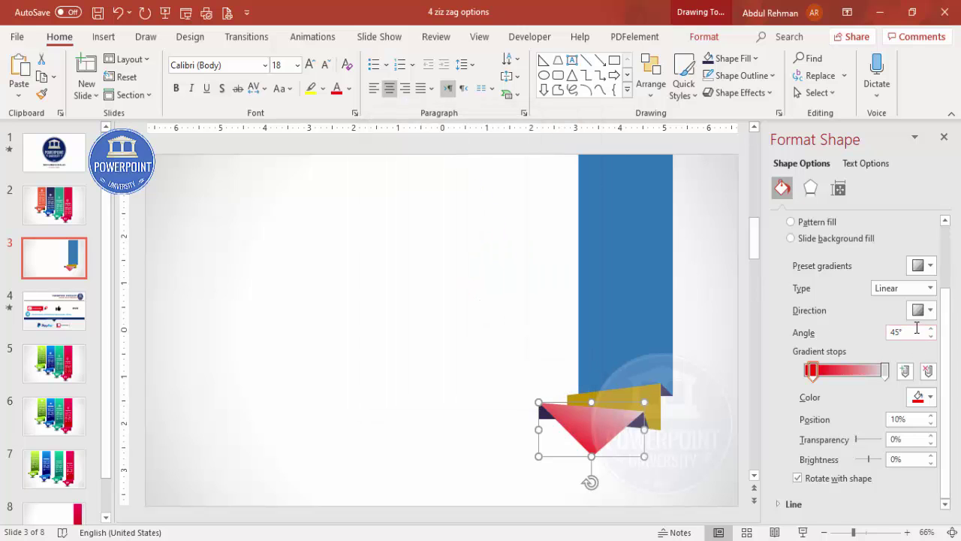
left_click(923, 309)
left_click(853, 371)
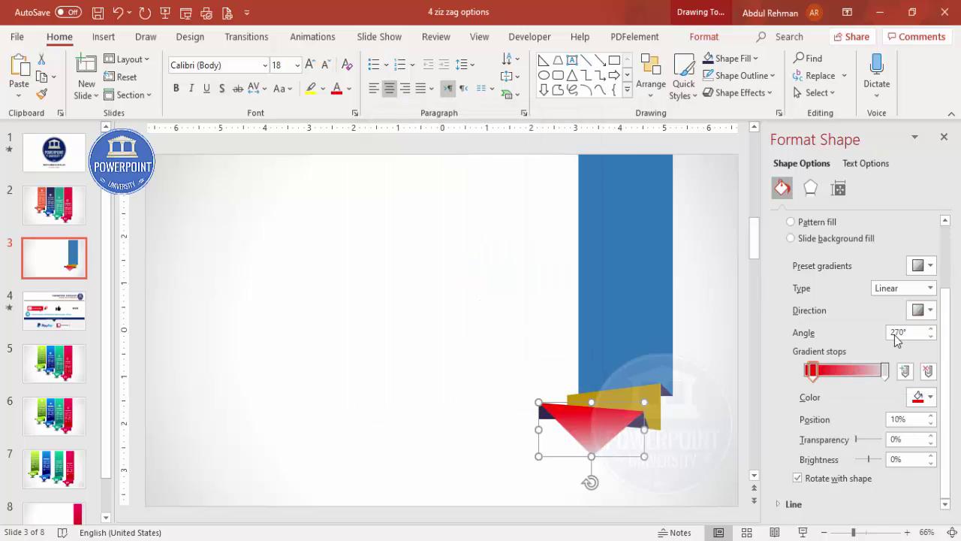
left_click(922, 309)
left_click(847, 374)
left_click(923, 309)
left_click(853, 340)
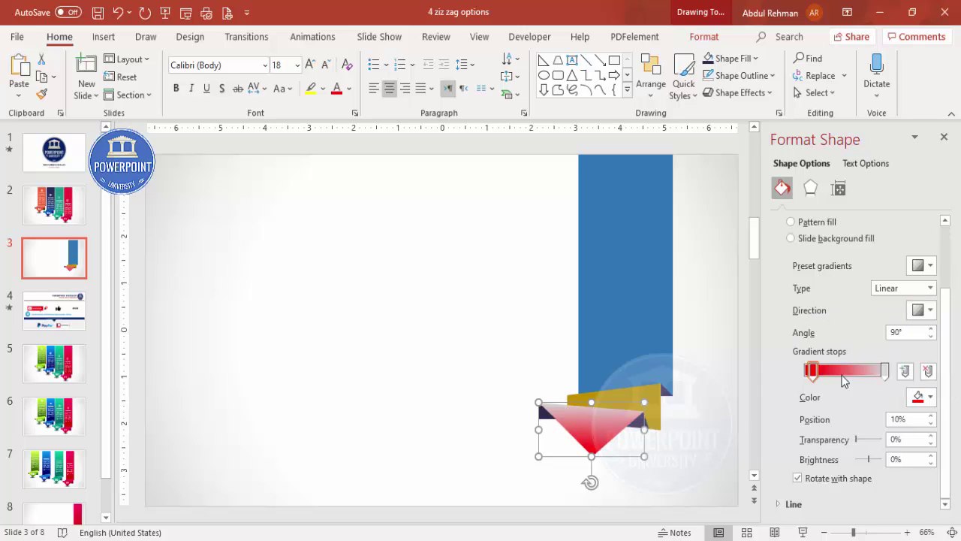
Make the 100% gradient stop a darker red using Custom colours.
left_click(886, 371)
left_click(920, 397)
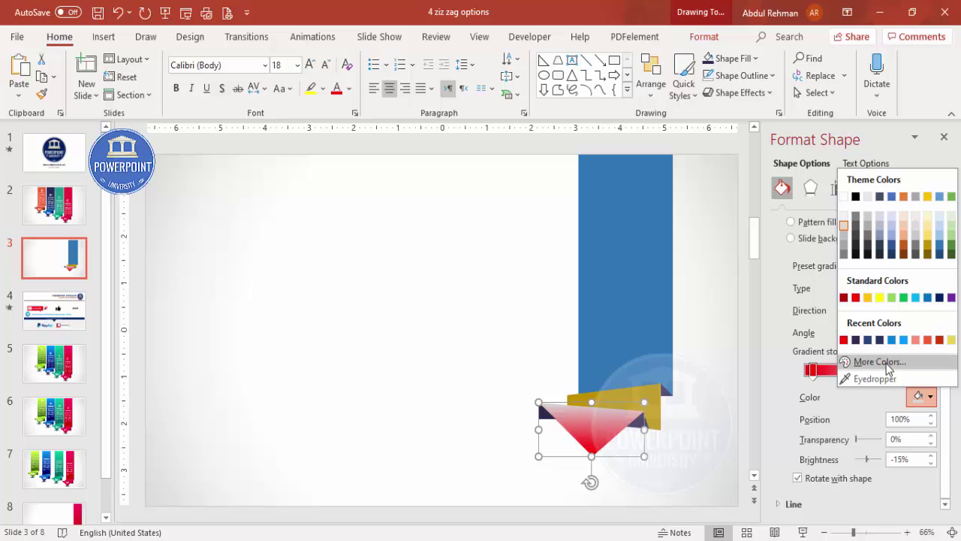
left_click(844, 339)
left_click(922, 396)
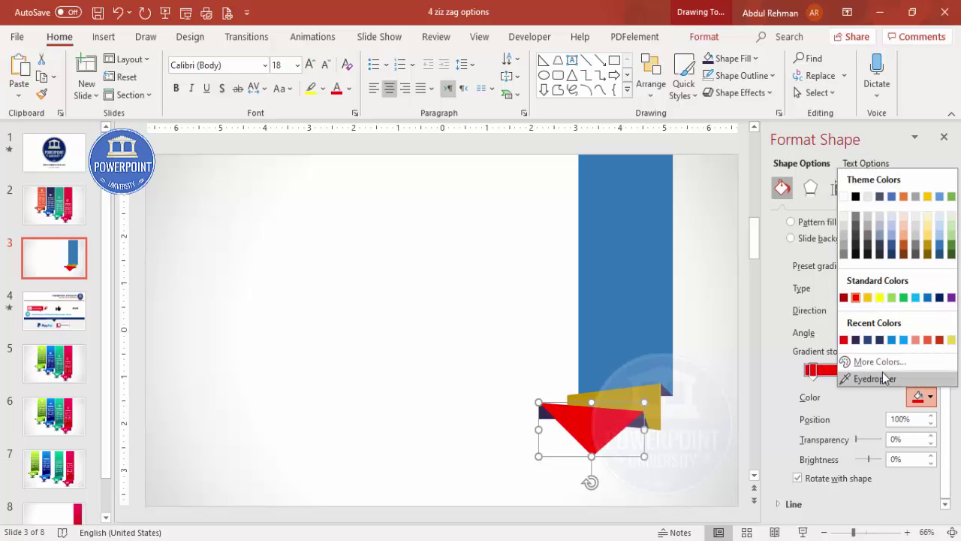
left_click(884, 364)
left_click(434, 147)
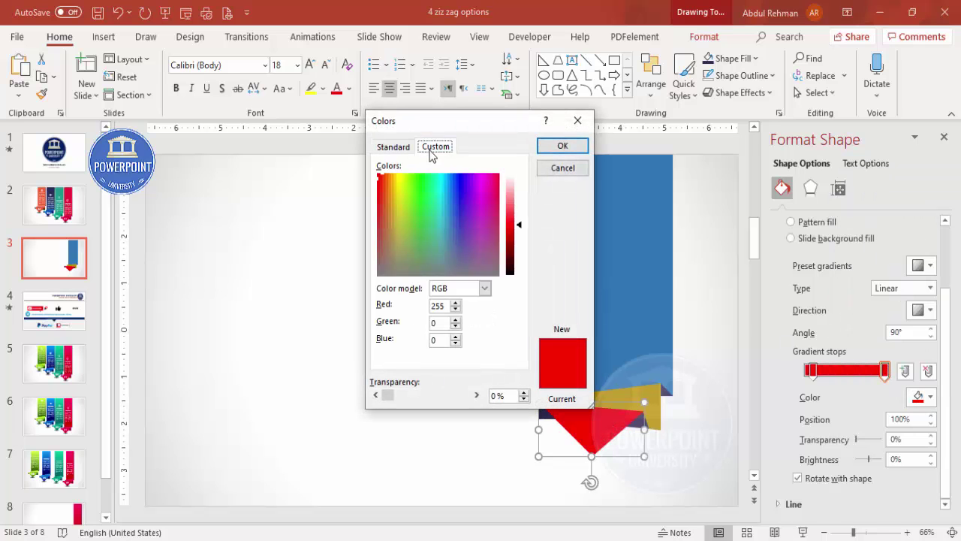
left_click_drag(519, 225, 521, 237)
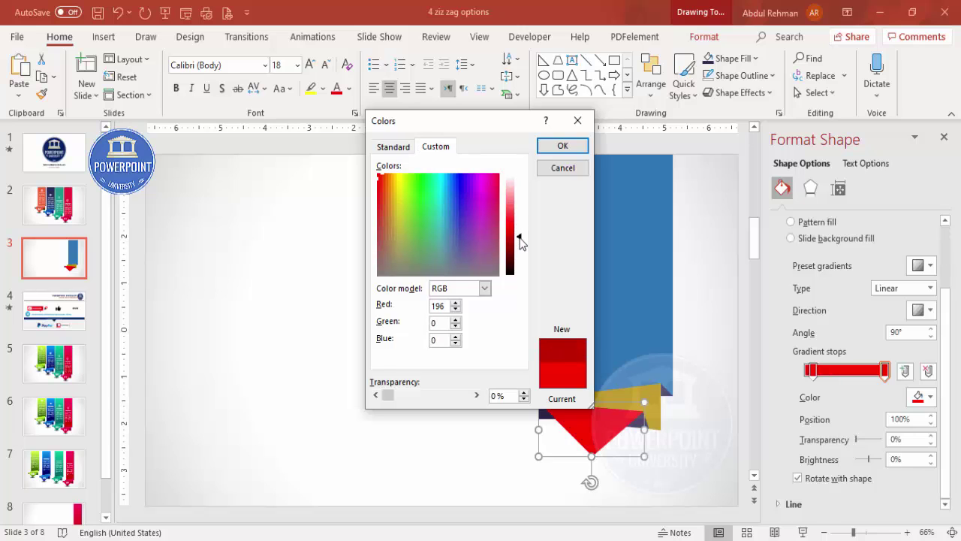
left_click(562, 146)
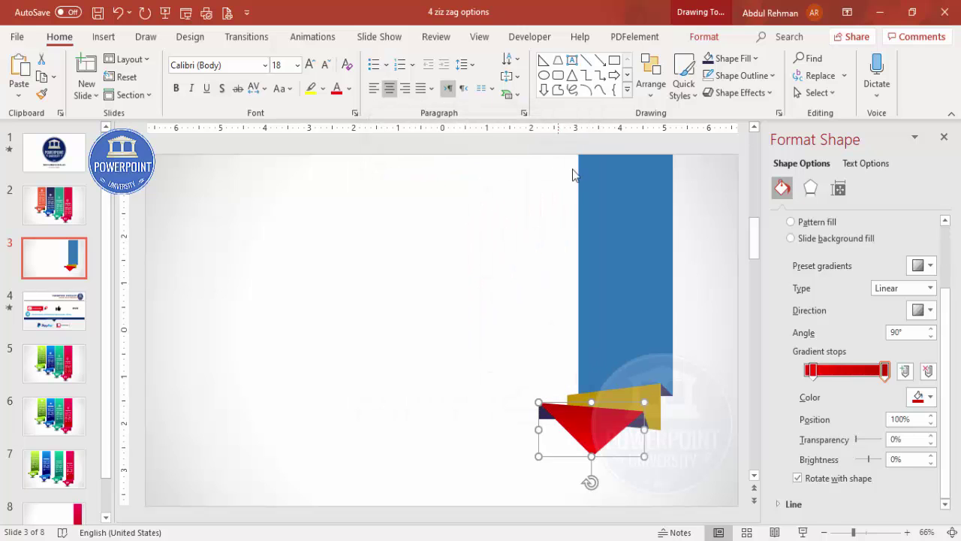
left_click(653, 390)
left_click(593, 442)
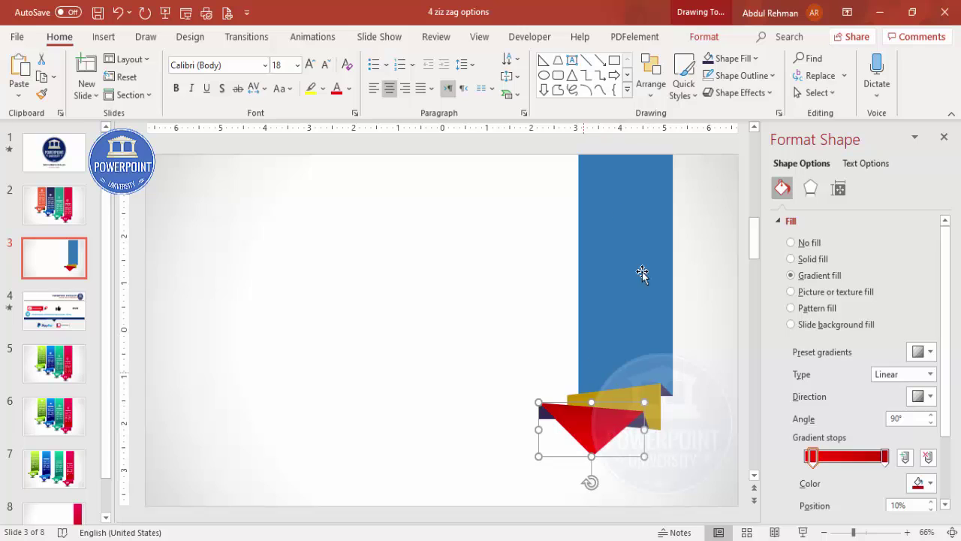
Copy the red triangle's gradient onto the gold fold piece and set its direction to 180°.
left_click(41, 94)
left_click(659, 395)
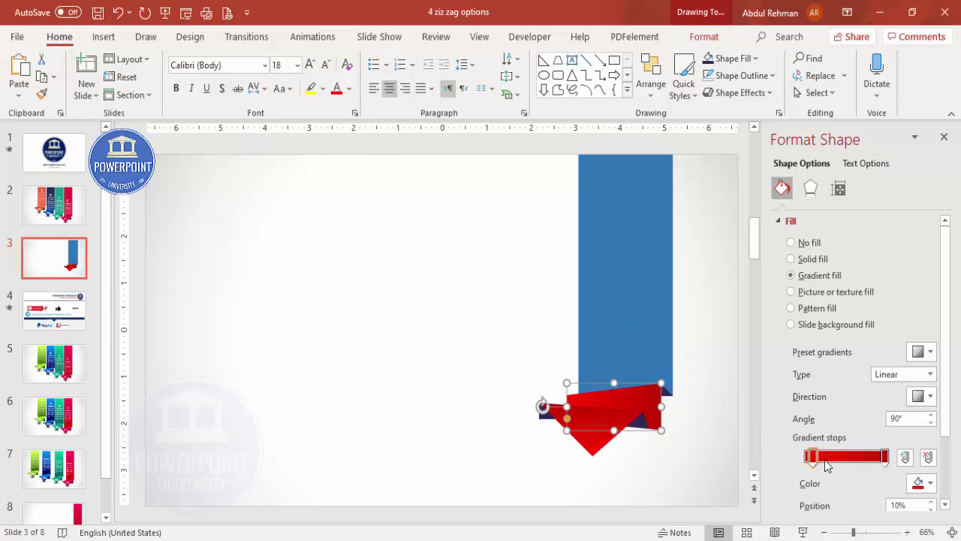
left_click(920, 397)
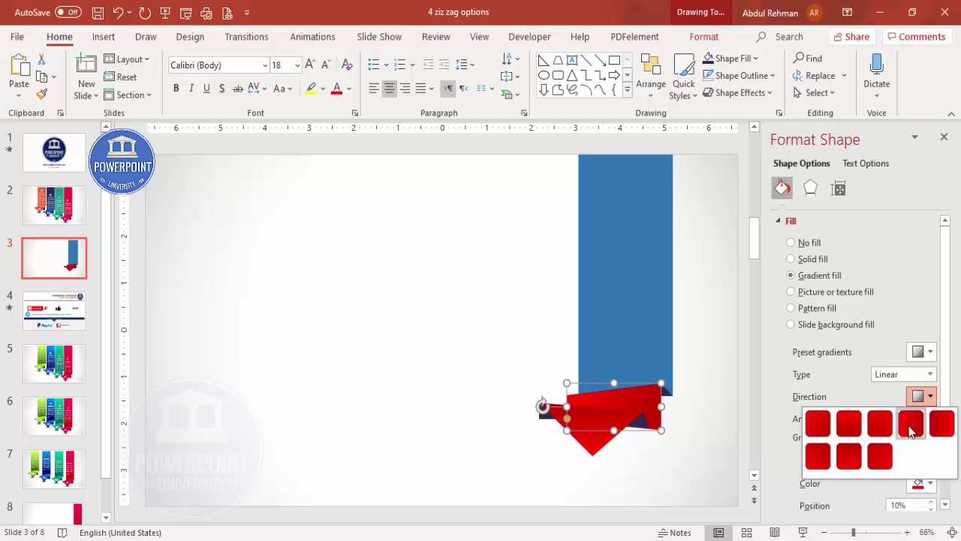
left_click(948, 422)
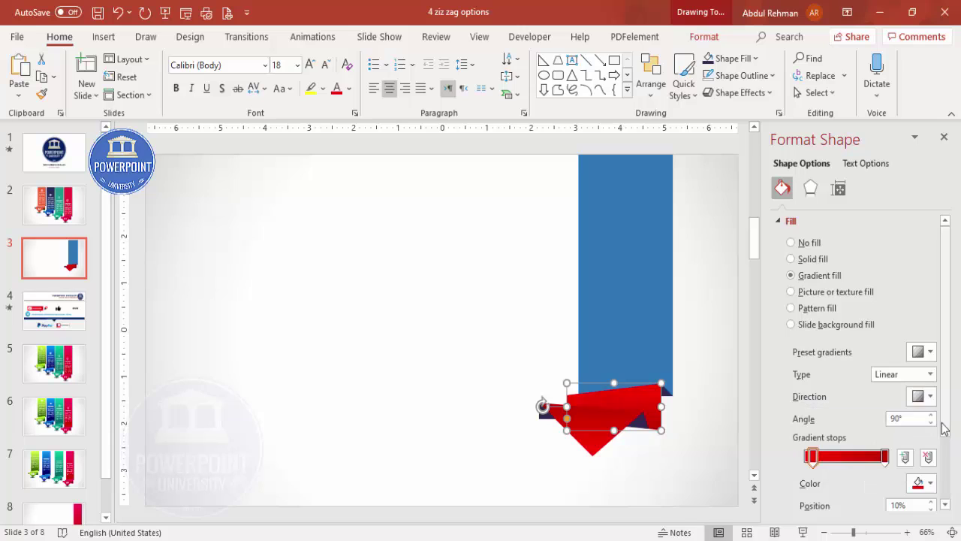
Reposition a gradient stop and lighten its red using a custom RGB colour.
left_click(886, 457)
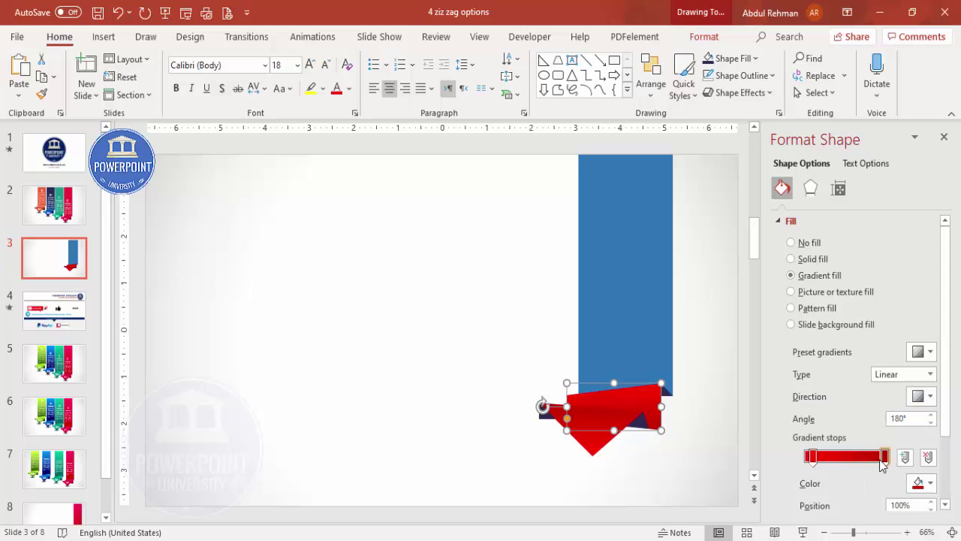
mouse_move(812, 456)
left_mouse_down()
mouse_move(848, 459)
mouse_move(812, 458)
left_mouse_up()
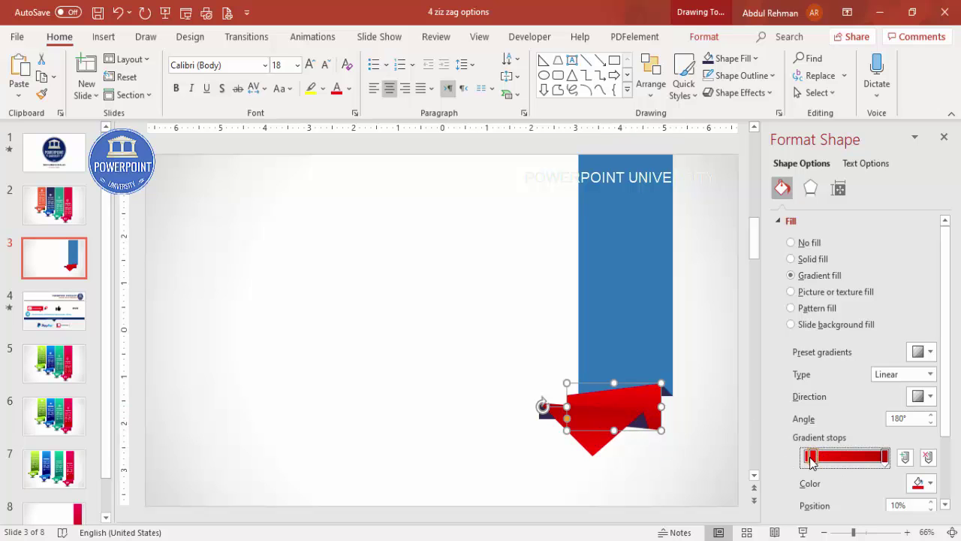
left_click(919, 483)
left_click(871, 446)
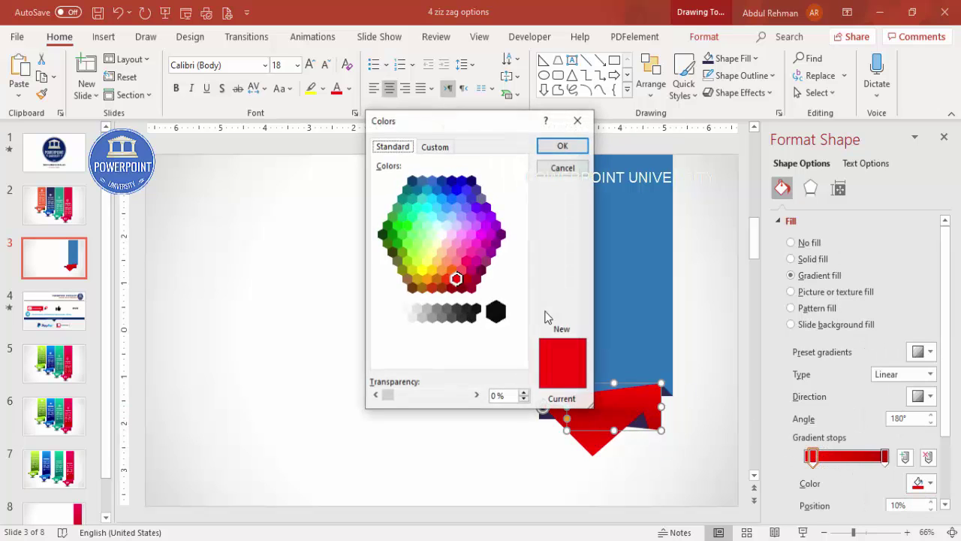
left_click(434, 147)
left_click_drag(521, 231, 522, 217)
left_click(563, 145)
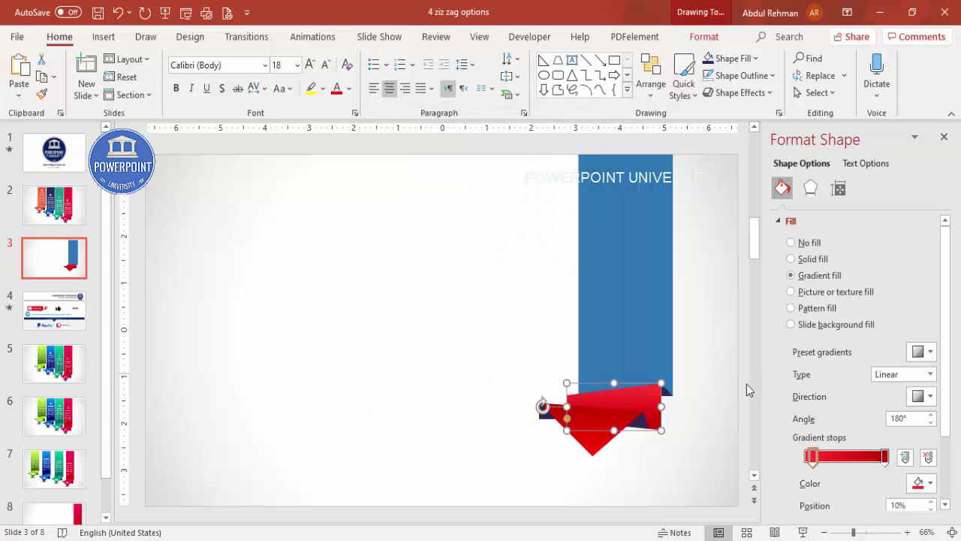
Move the end gradient stop inward and give it a brighter custom red.
mouse_move(885, 457)
left_mouse_down()
mouse_move(864, 464)
mouse_move(875, 460)
left_mouse_up()
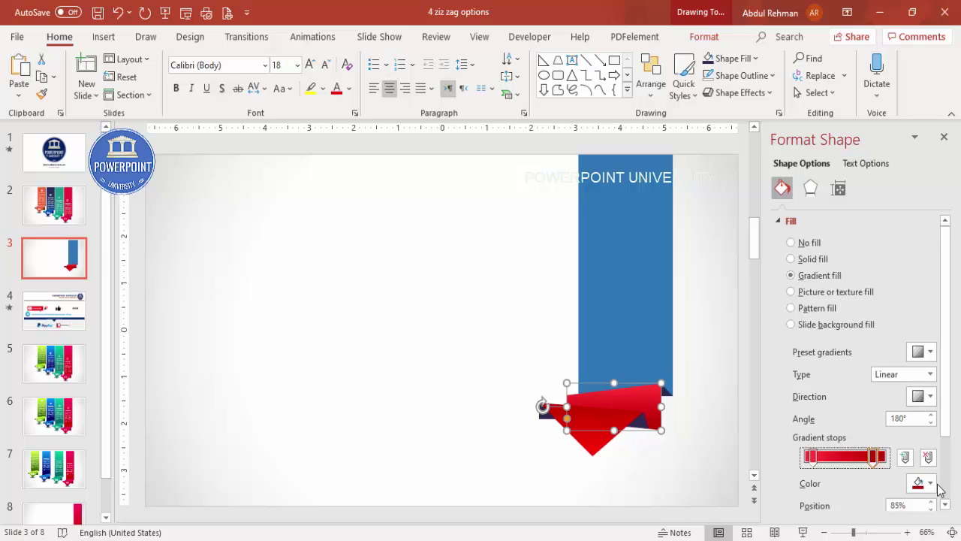
left_click(931, 483)
left_click(856, 448)
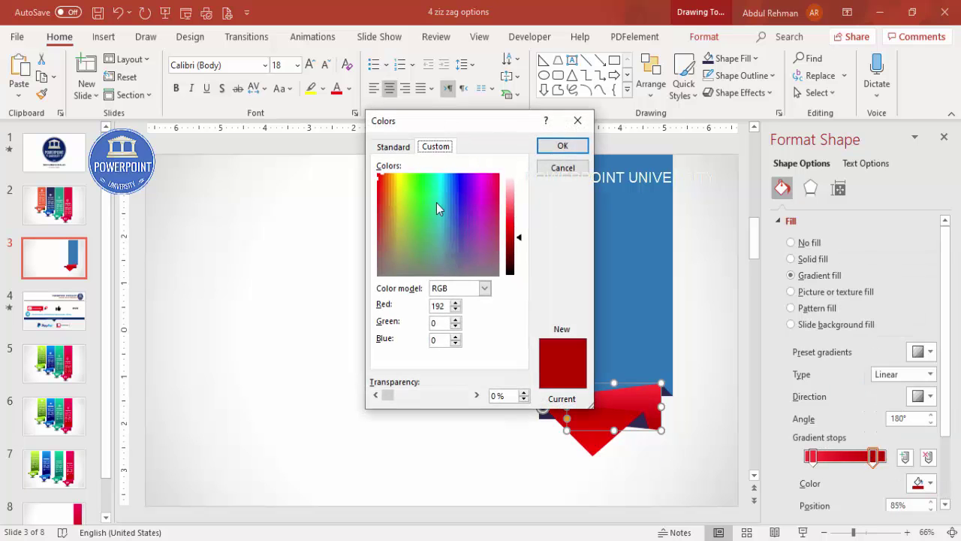
left_click_drag(517, 240, 524, 217)
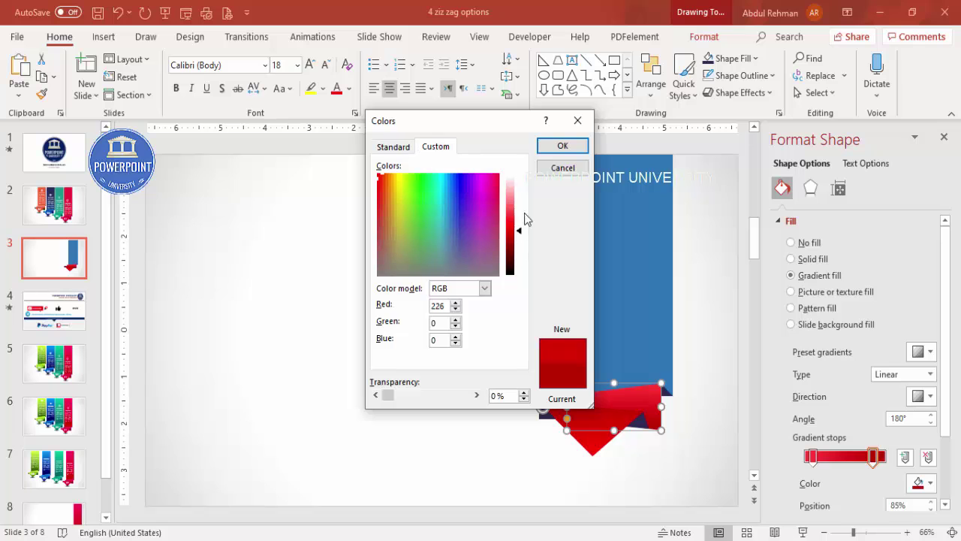
left_click(561, 146)
left_click(691, 448)
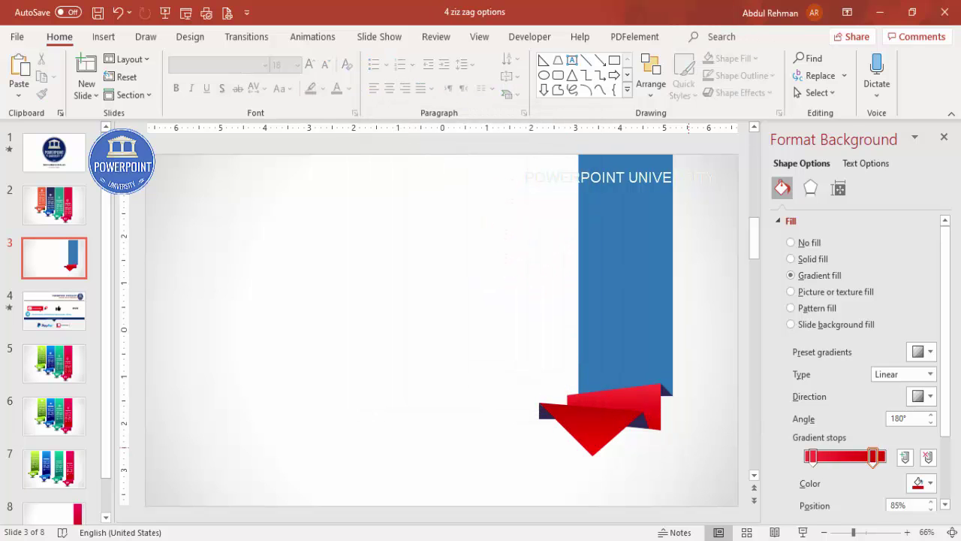
Fill the blue vertical ribbon bar with red.
left_click(649, 293)
left_click(930, 352)
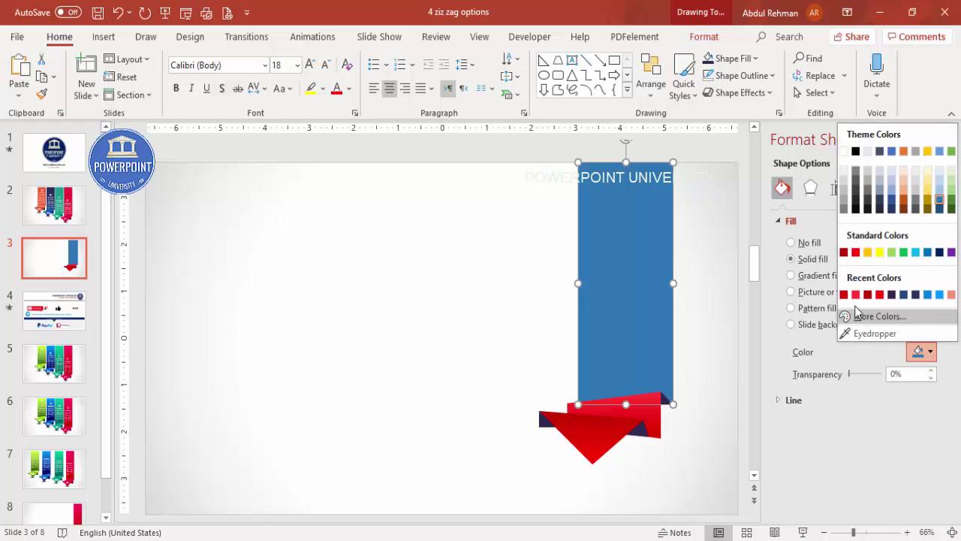
left_click(880, 296)
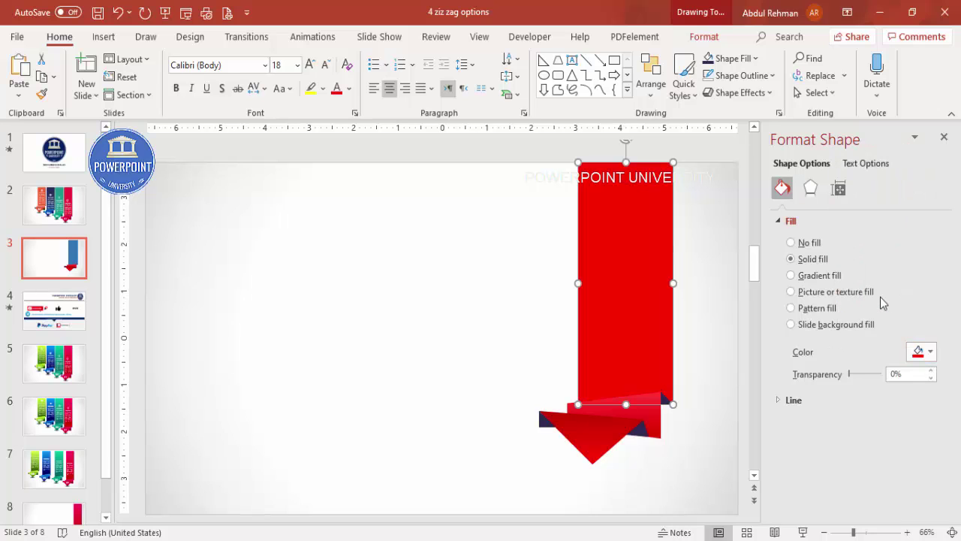
left_click(650, 480)
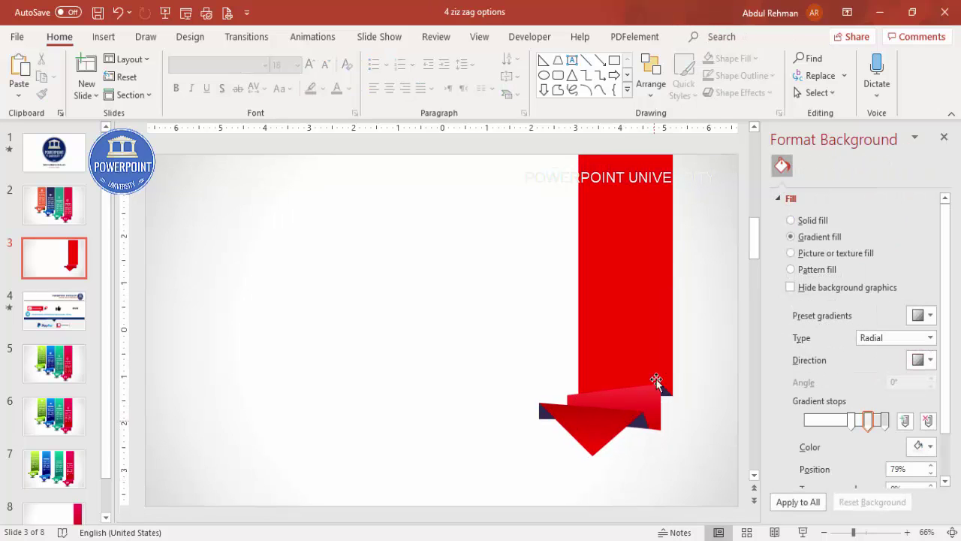
left_click(650, 301)
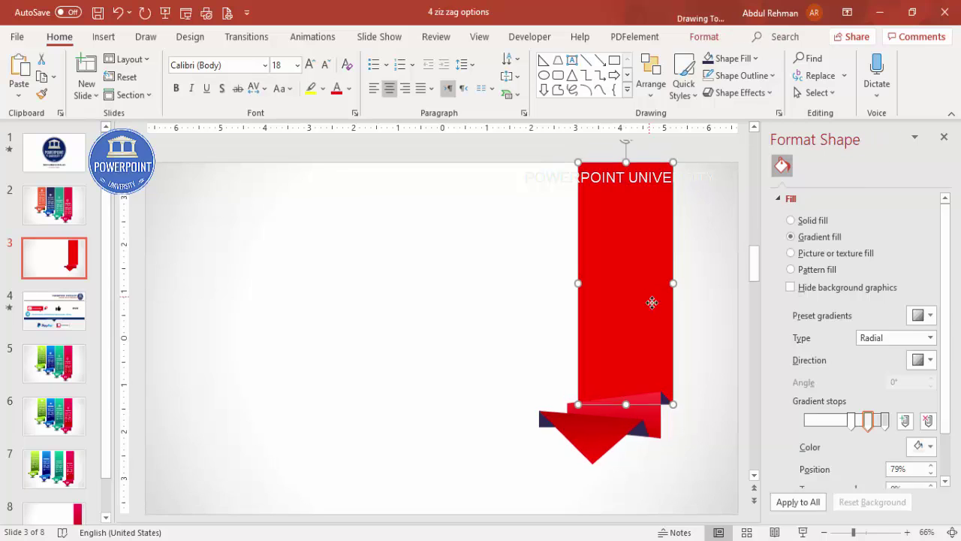
left_click(711, 367)
Give the small fold shape under the ribbon a custom very dark red.
left_click(641, 424)
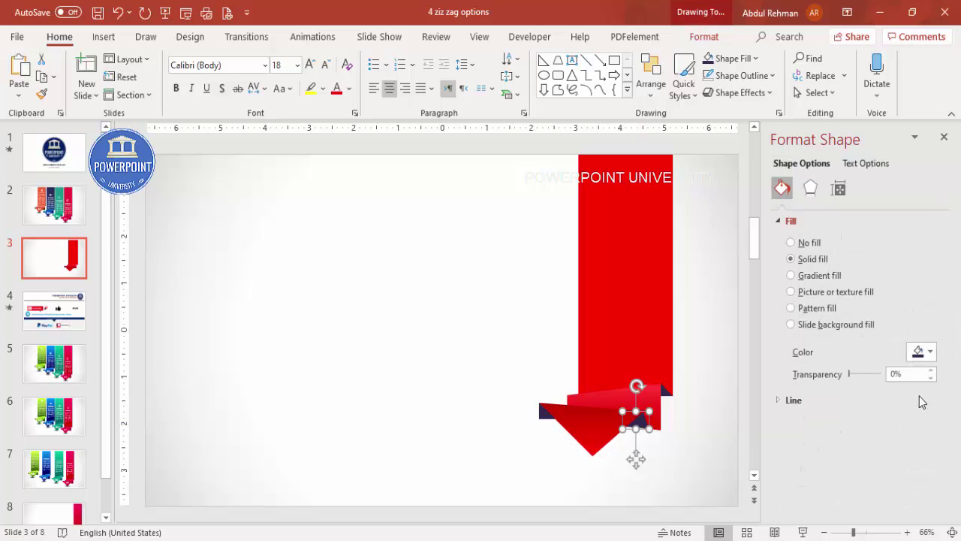
left_click(928, 351)
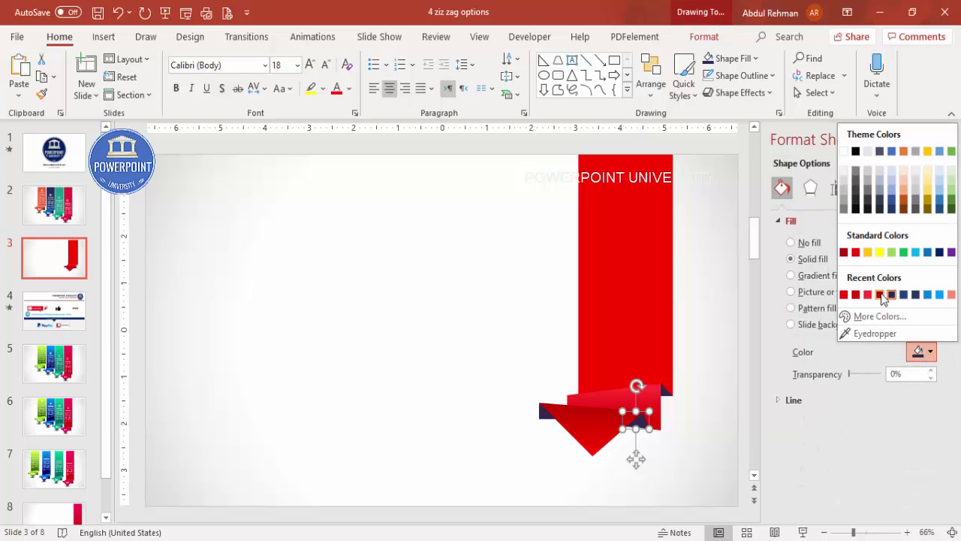
left_click(880, 295)
left_click(930, 353)
left_click(863, 316)
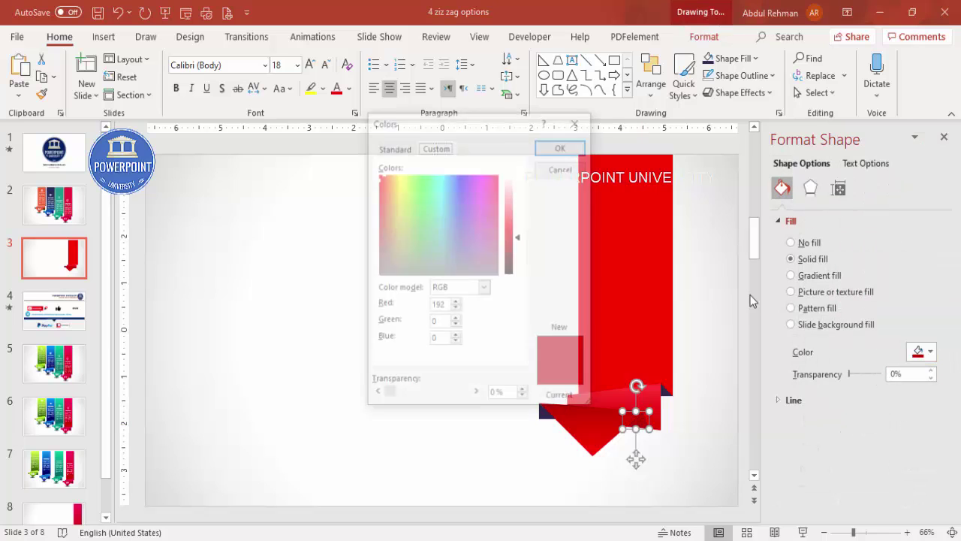
left_click_drag(525, 247, 523, 273)
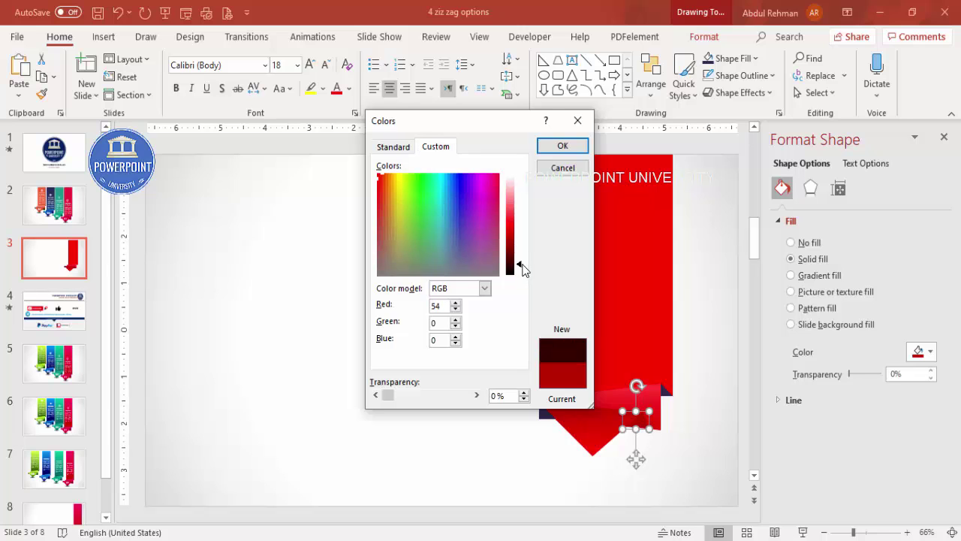
left_click(563, 145)
Apply the same recent dark red to the left and right small folds.
left_click(544, 409)
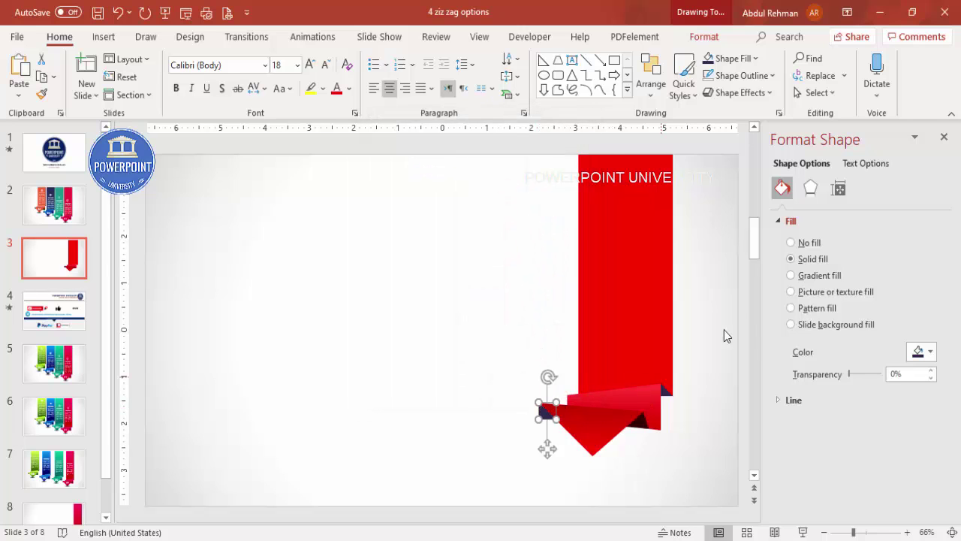
left_click(930, 351)
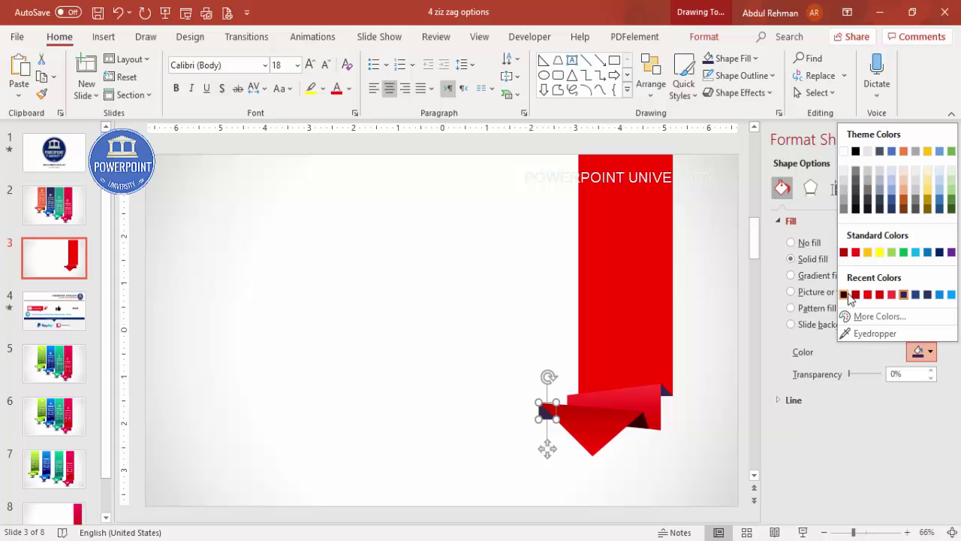
left_click(847, 294)
left_click(664, 392)
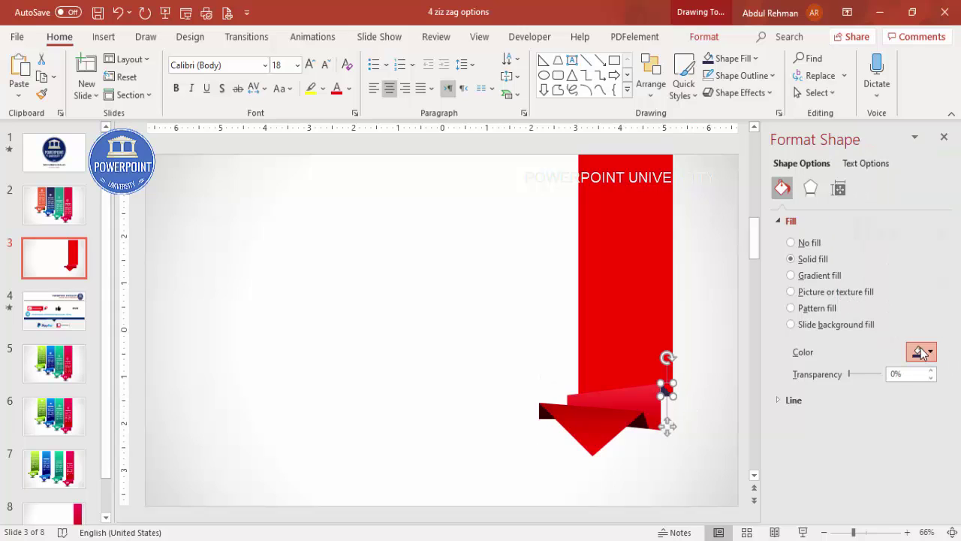
left_click(929, 352)
left_click(844, 294)
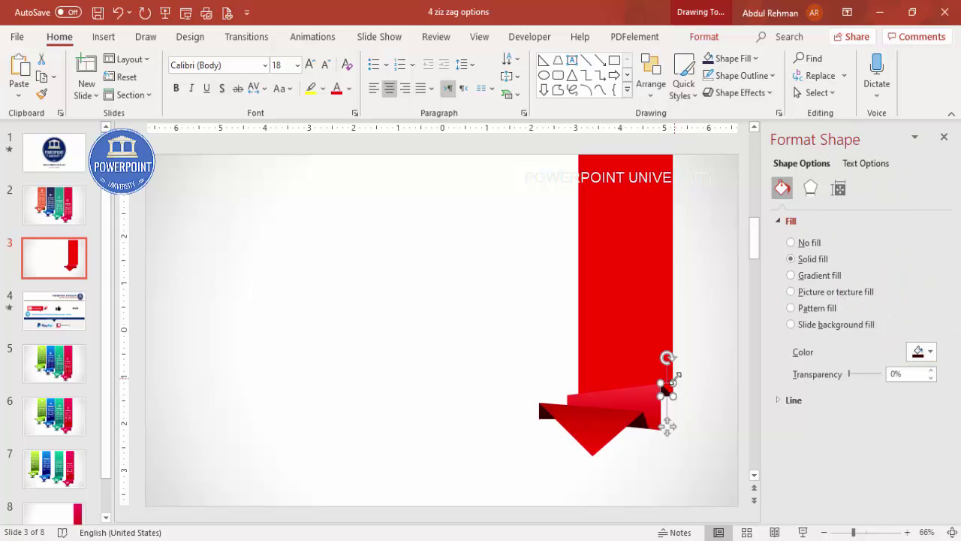
left_click(695, 429)
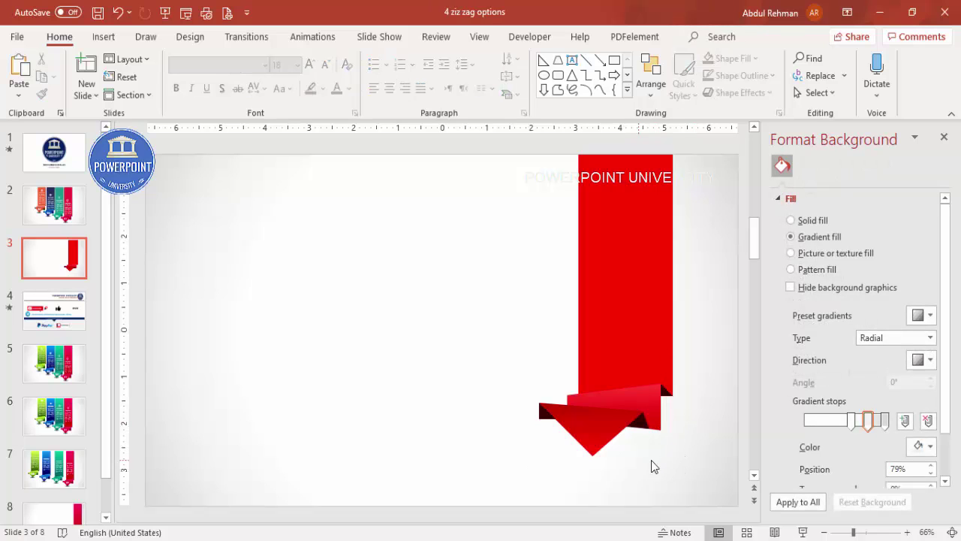
left_click(103, 36)
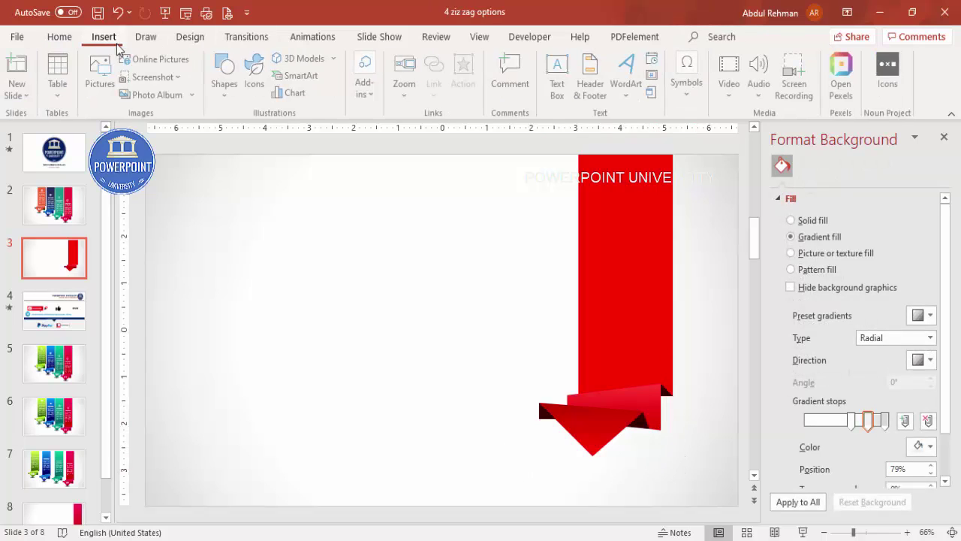
Draw a flat black oval with no outline below the arrow tip.
left_click(226, 79)
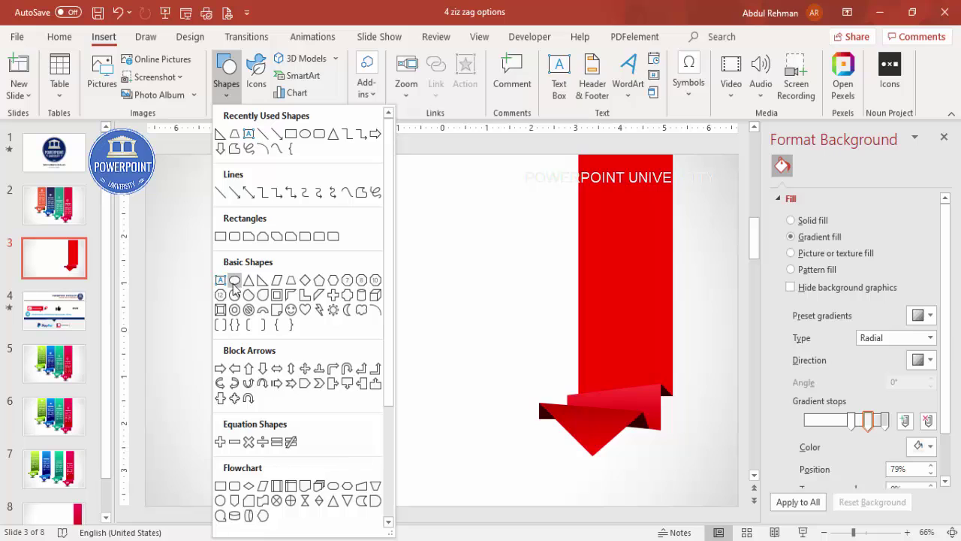
left_click(234, 280)
left_click_drag(555, 451, 607, 460)
left_click(392, 76)
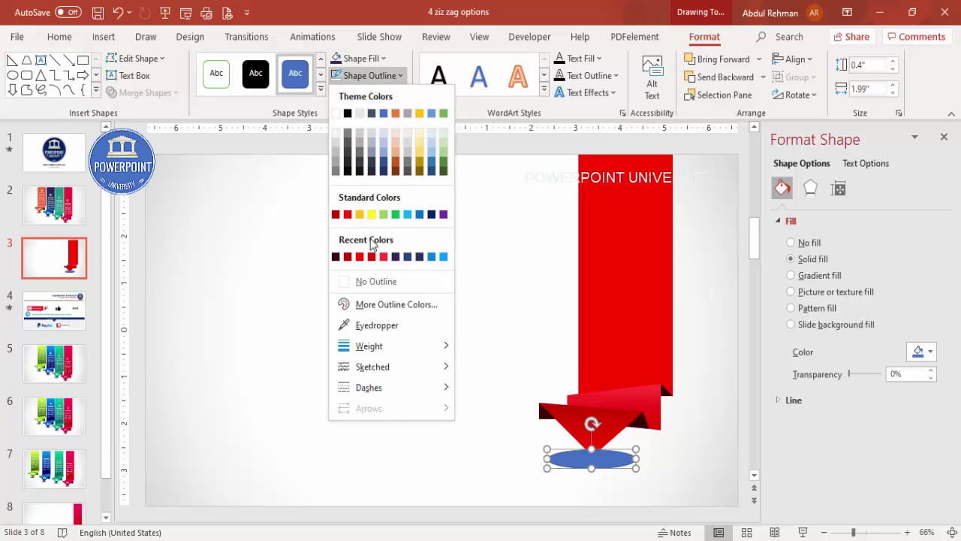
left_click(376, 278)
left_click(361, 58)
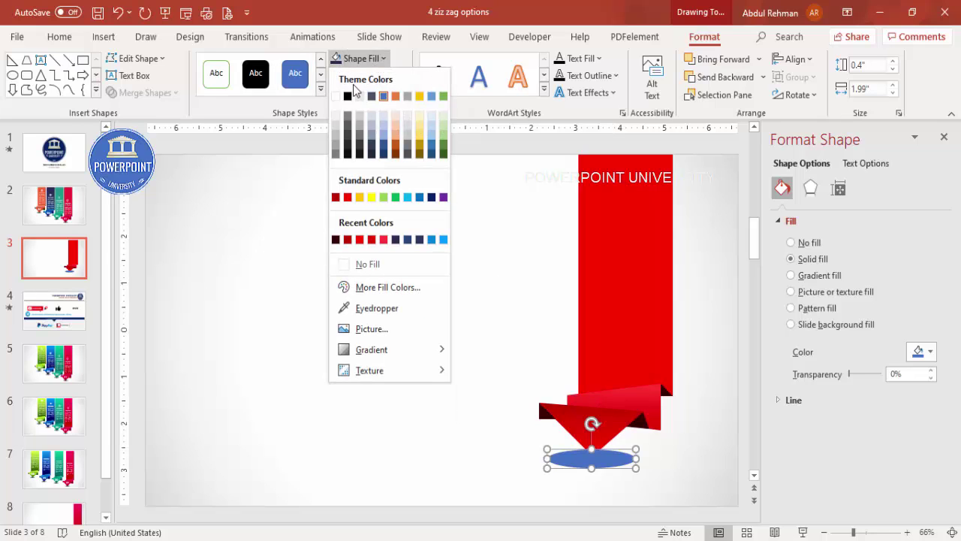
left_click(346, 97)
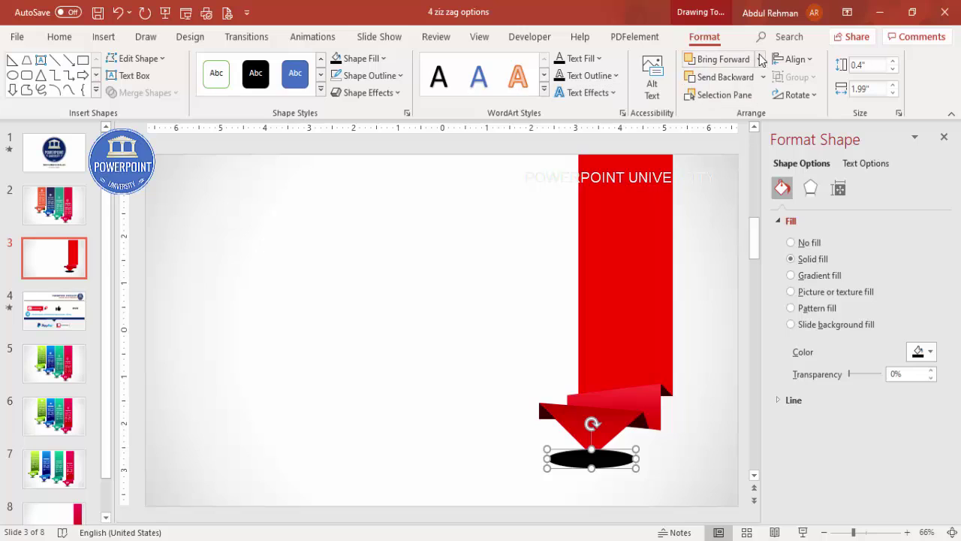
Send the oval behind the ribbon, set about 54% transparency and 8 pt soft edges.
left_click(765, 76)
left_click(732, 116)
left_click_drag(848, 374, 866, 375)
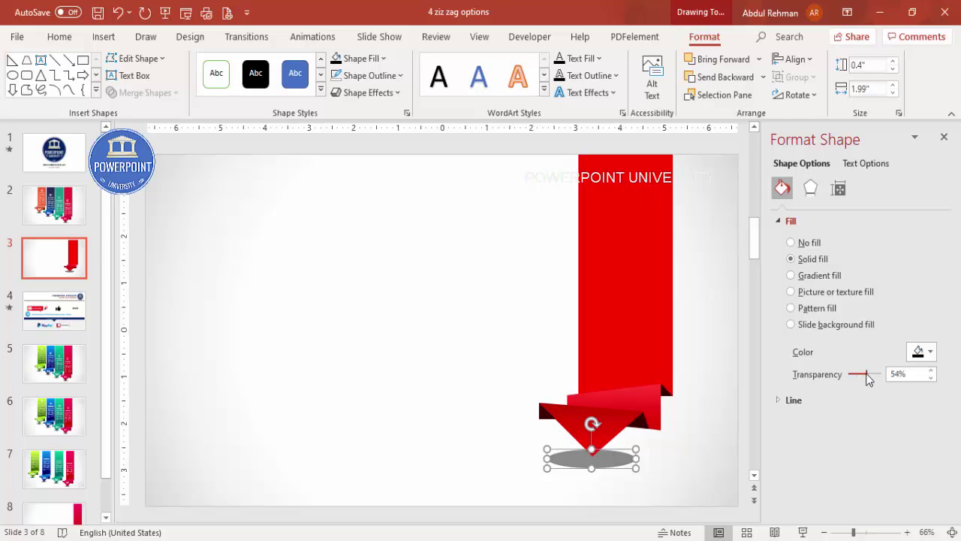
left_click(811, 189)
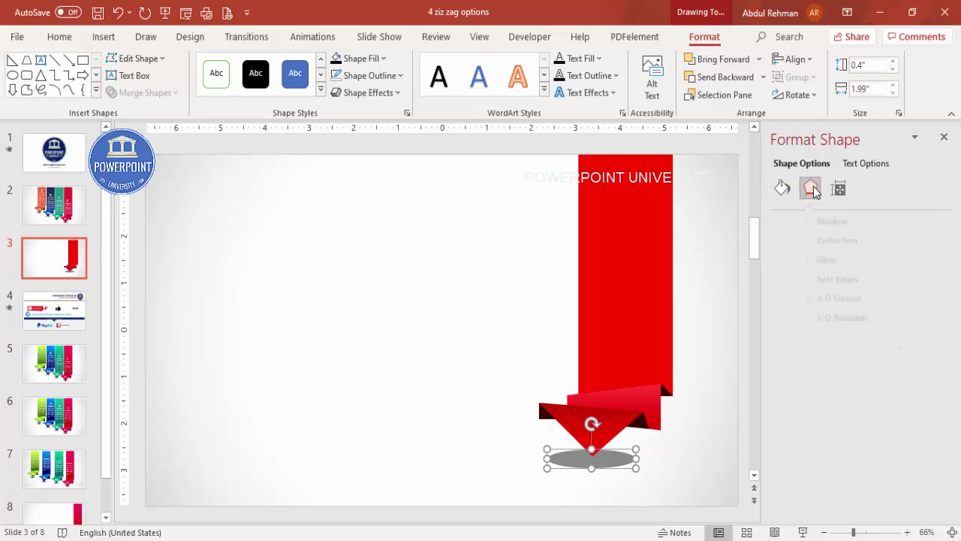
left_click(831, 285)
left_click(932, 319)
left_click(932, 318)
left_click(932, 319)
left_click(932, 319)
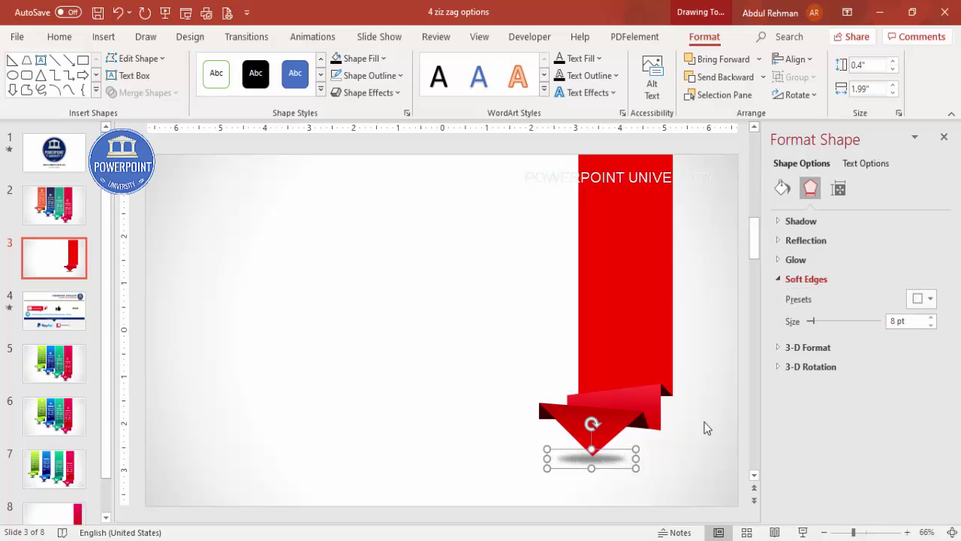
left_click(646, 470)
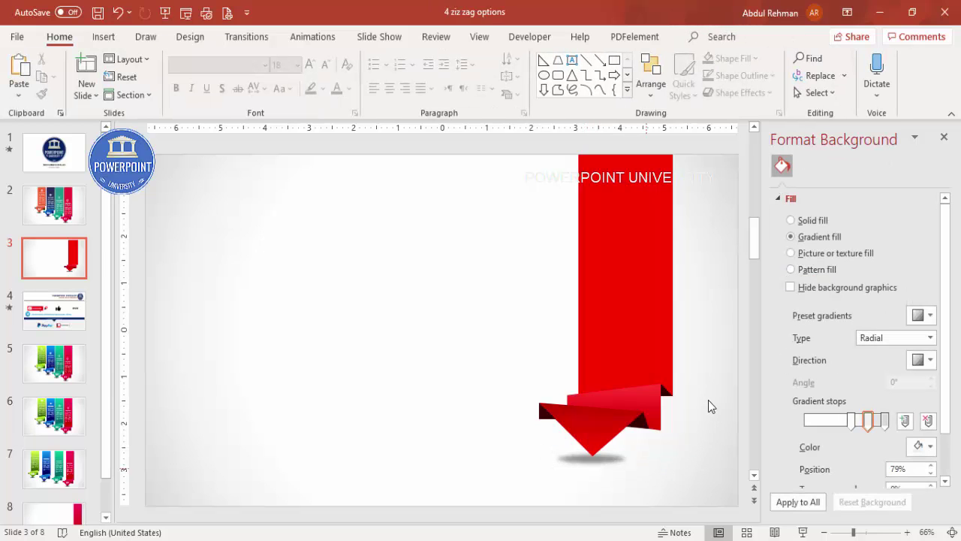
Add a centred '01' text box and move it onto the red arrow.
left_click(103, 36)
left_click(559, 75)
left_click_drag(451, 282, 510, 311)
type("01")
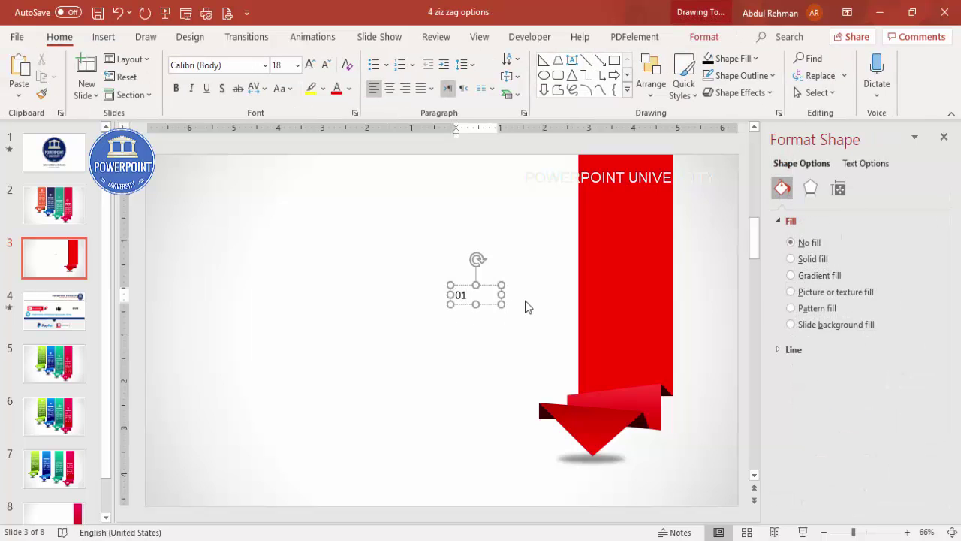
left_click(489, 289)
left_click(389, 88)
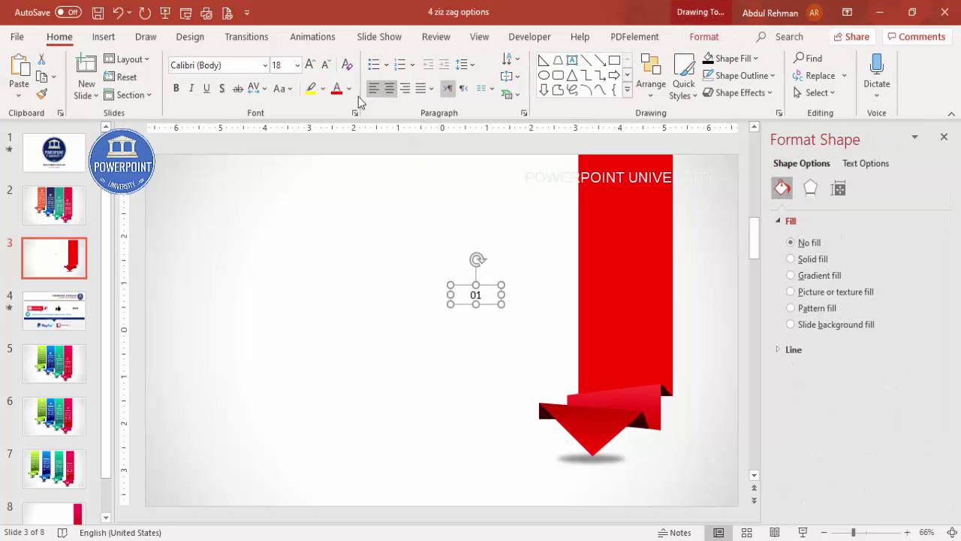
left_click_drag(492, 289, 608, 425)
Make the 01 text white in the Roboto font.
left_click(349, 89)
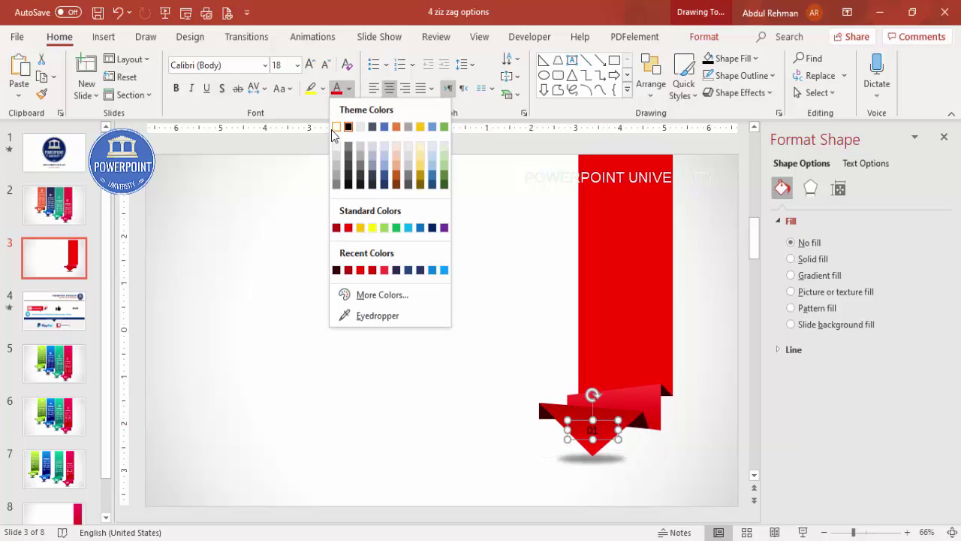
left_click(343, 126)
left_click(235, 67)
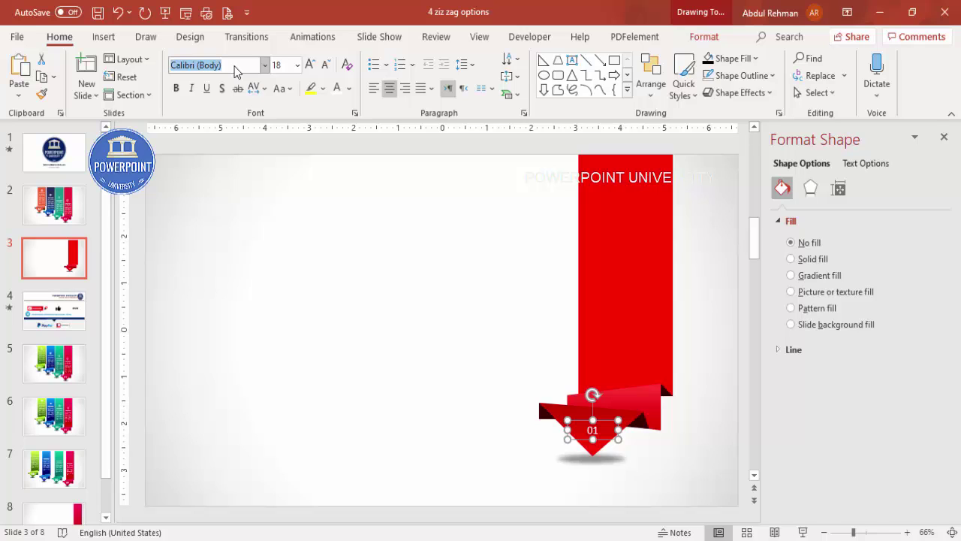
type("Roboto")
key("Return")
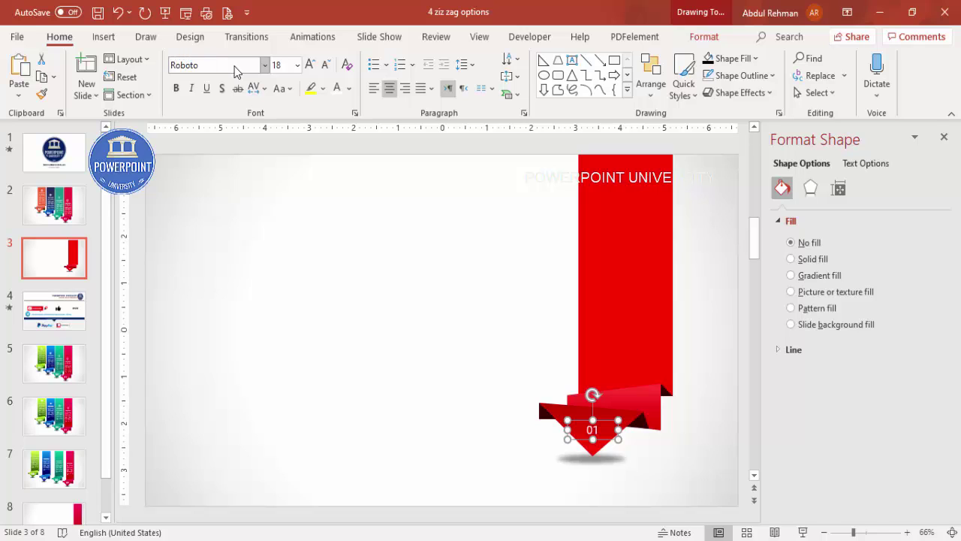
Make 01 bold at 36 pt and centre it on the arrow tip.
left_click(308, 67)
left_click(308, 66)
left_click(308, 66)
left_click(308, 66)
left_click(176, 88)
left_click(308, 65)
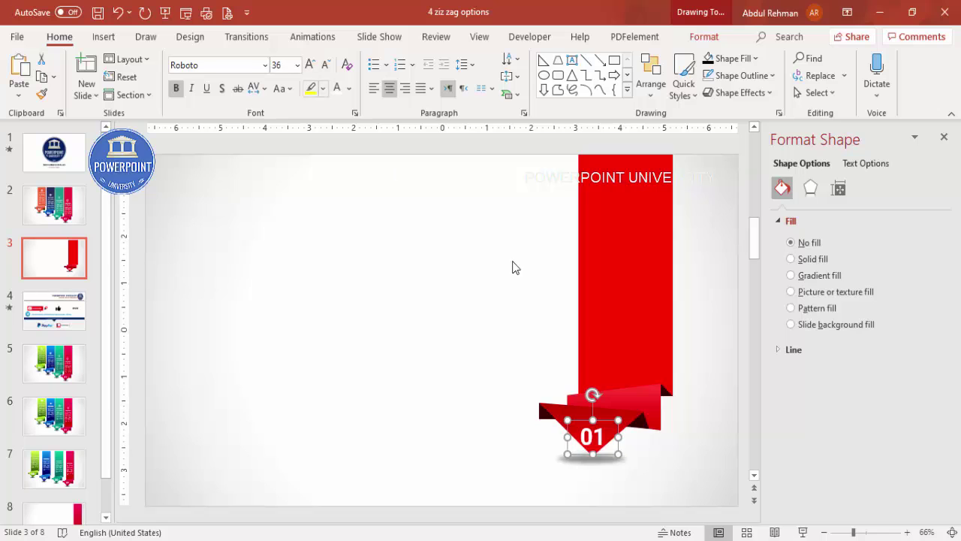
left_click_drag(601, 422, 604, 410)
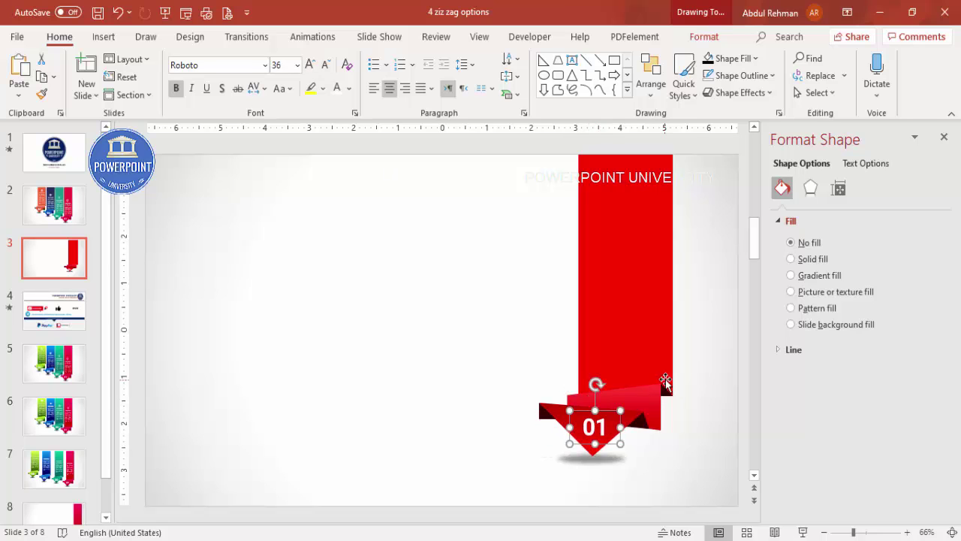
left_click(696, 366)
left_click(92, 38)
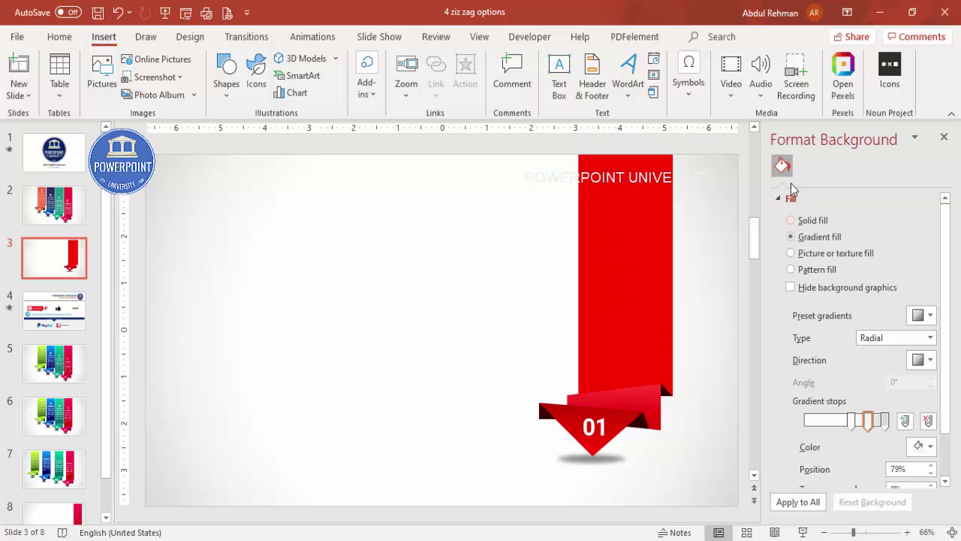
Group all banner pieces and place a duplicate to the left of the original.
left_click_drag(498, 143, 713, 494)
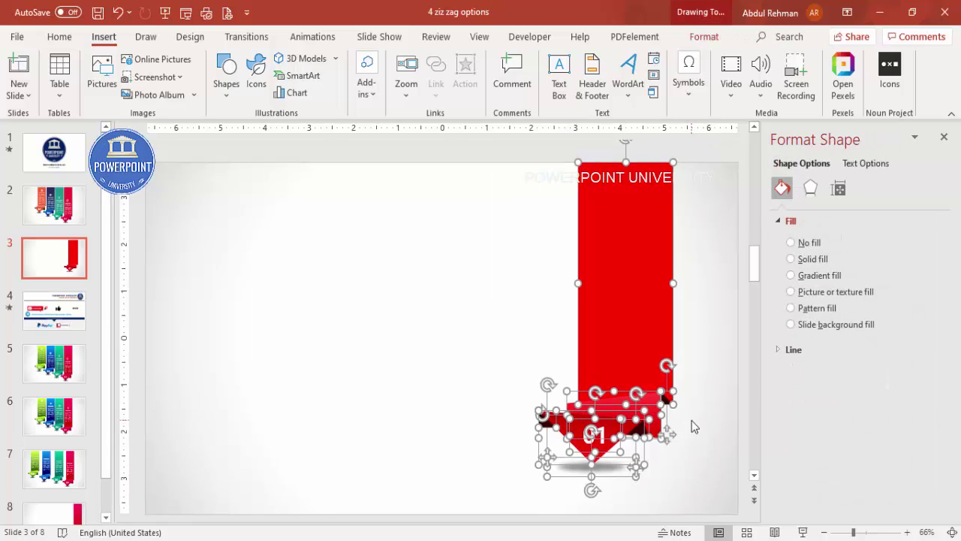
key("ctrl+g")
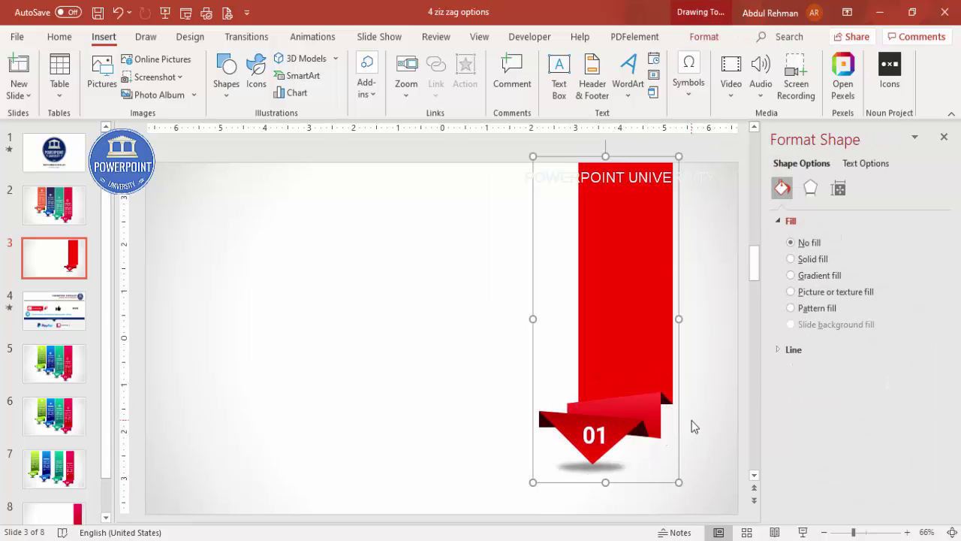
key("ctrl+d")
left_click_drag(651, 314, 523, 298)
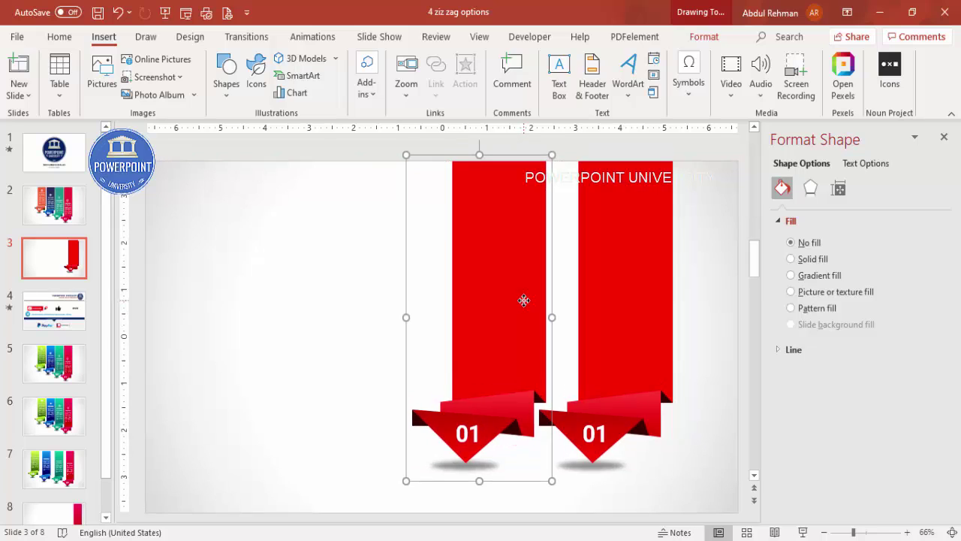
Shorten the copy's red bar from the top and raise the copy higher.
left_click(503, 236)
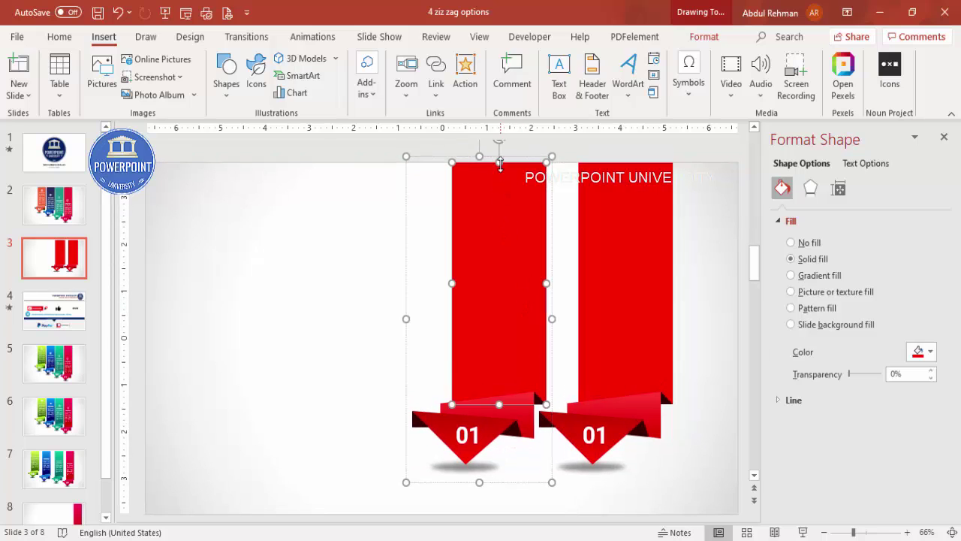
left_click_drag(499, 164, 498, 185)
left_click(406, 225)
left_click_drag(489, 251, 494, 216)
Add two more banners further left, each with a shorter bar and raised one step.
left_click_drag(494, 216, 364, 211)
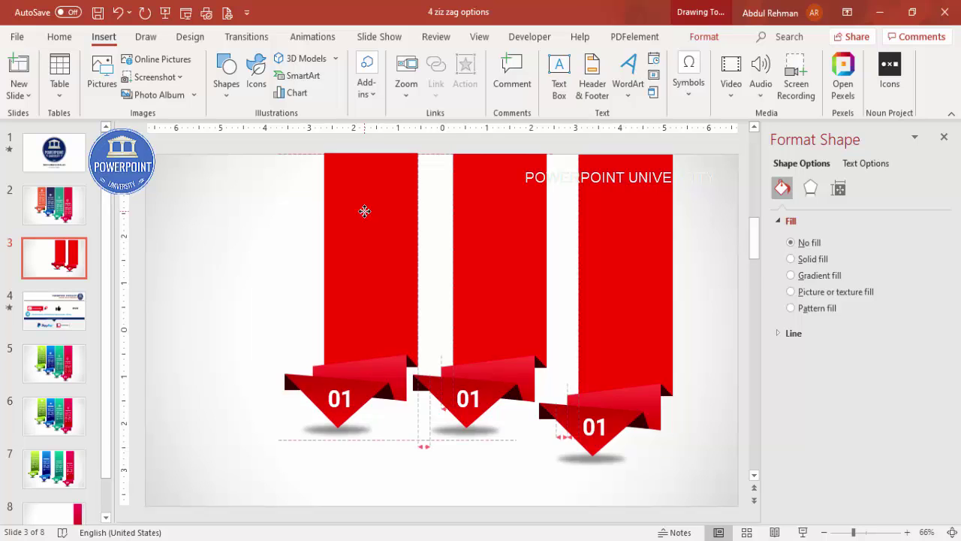
left_click_drag(371, 152, 374, 175)
left_click(262, 217)
left_click_drag(371, 242, 242, 210)
left_click_drag(246, 164, 247, 184)
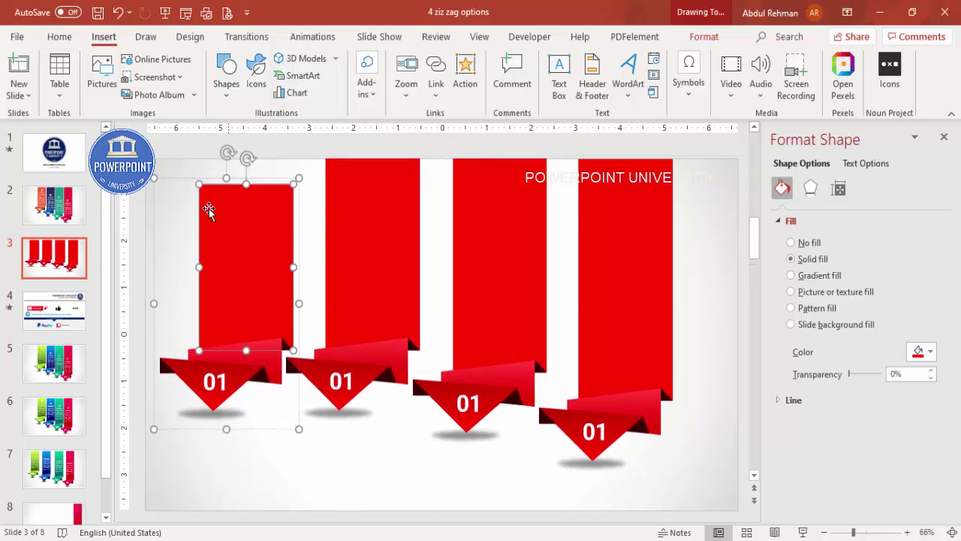
left_click(250, 427)
left_click(259, 275)
left_click_drag(258, 256, 261, 243)
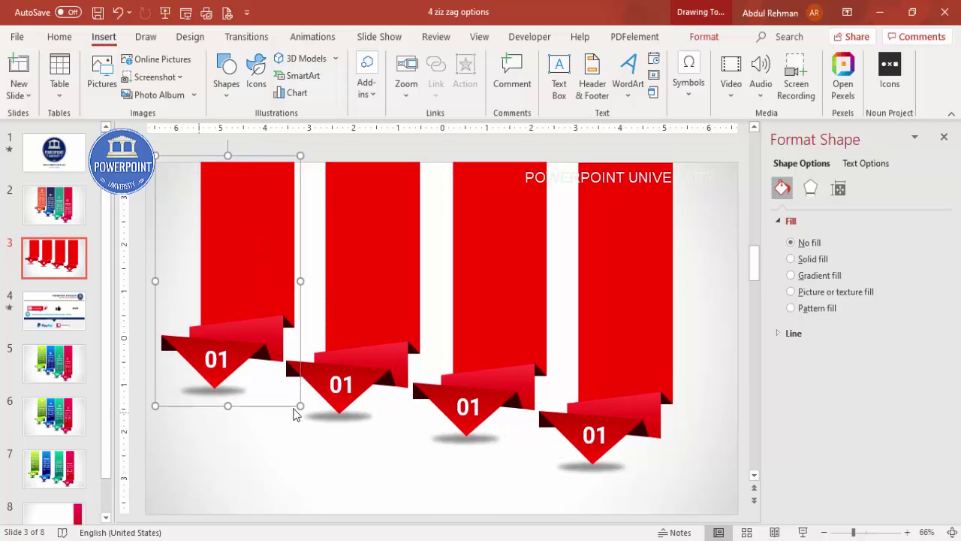
Change the left three ribbons' 01 labels to 02, 03 and 04, then select the 02 triangle.
left_click(475, 404)
key("BackSpace")
type("2")
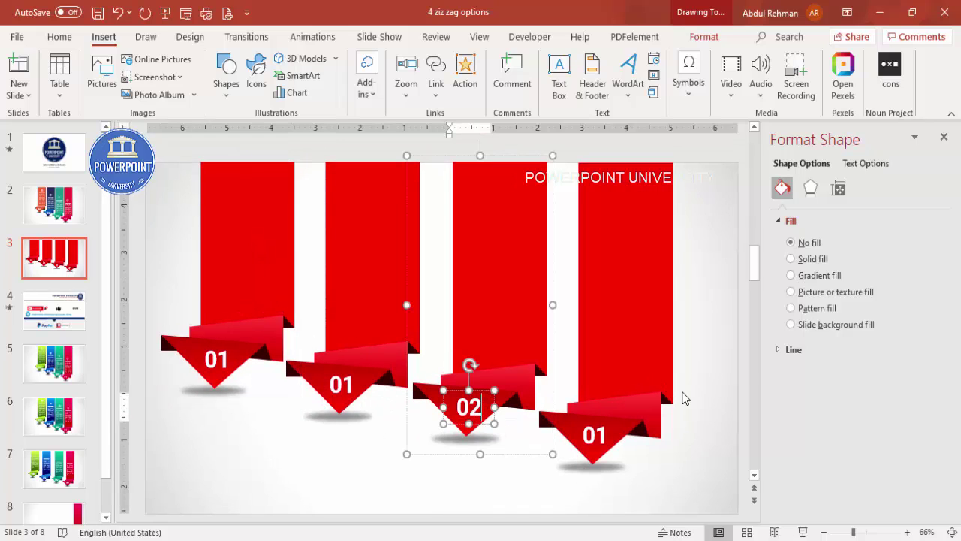
left_click(350, 385)
key("BackSpace")
type("3")
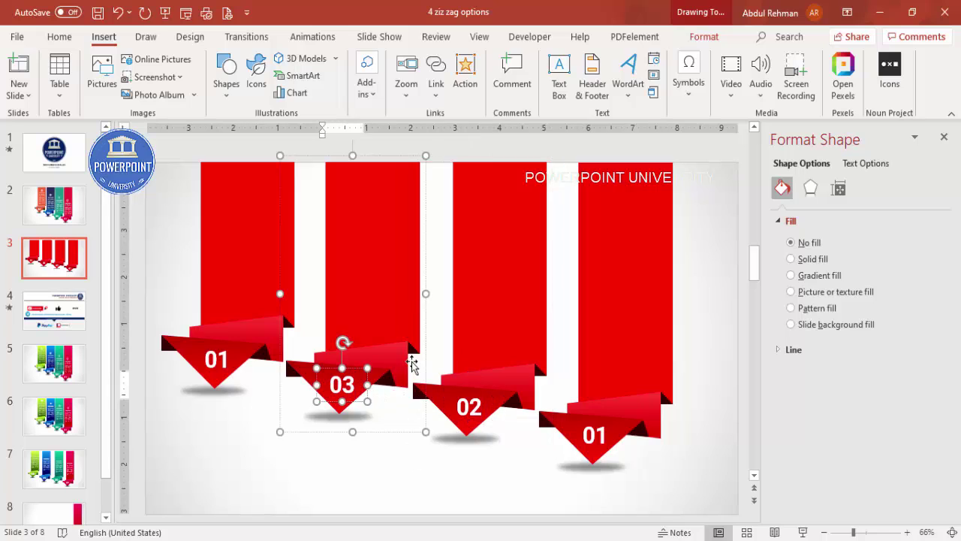
left_click(223, 360)
key("BackSpace")
type("4")
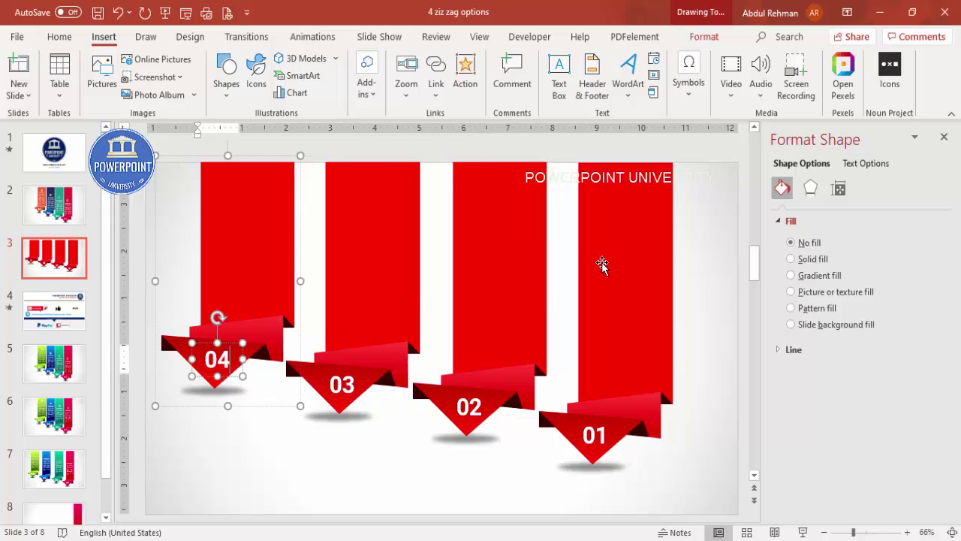
left_click(700, 301)
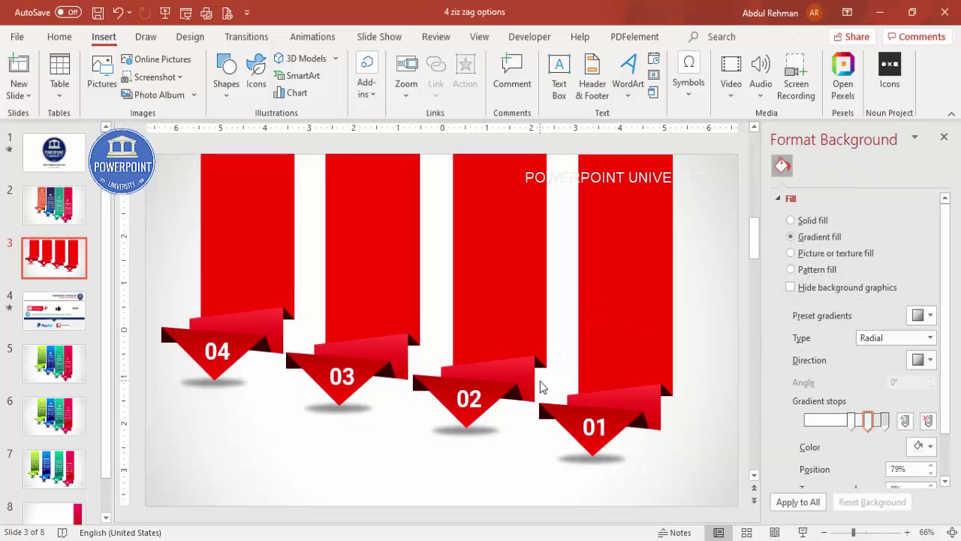
left_click(504, 385)
left_click(500, 394)
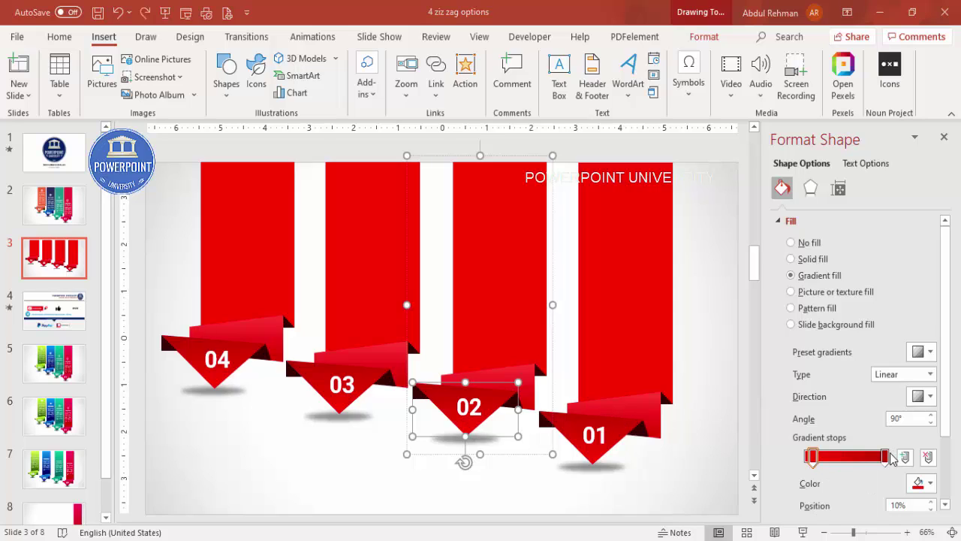
Set both gradient stops of the 02 triangle to blue.
left_click(924, 483)
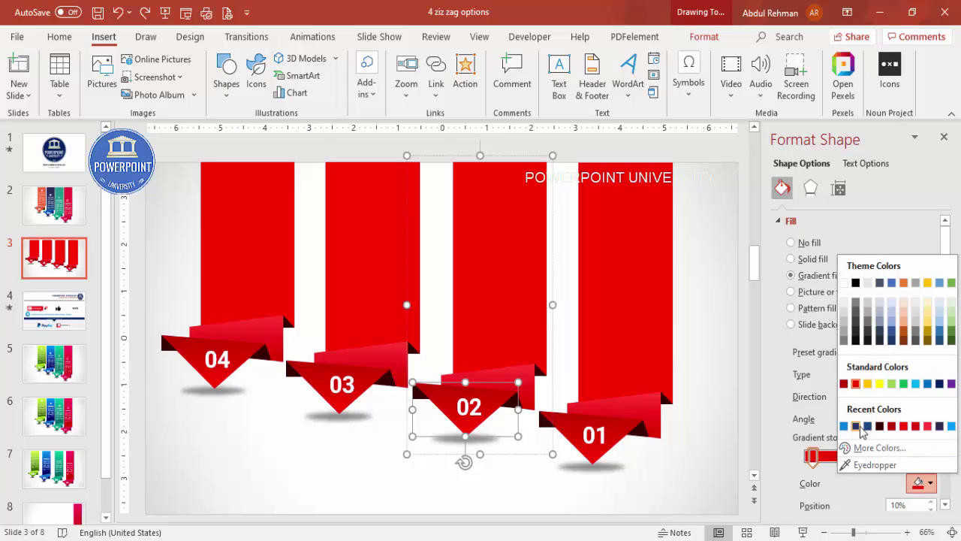
left_click(856, 426)
left_click(886, 456)
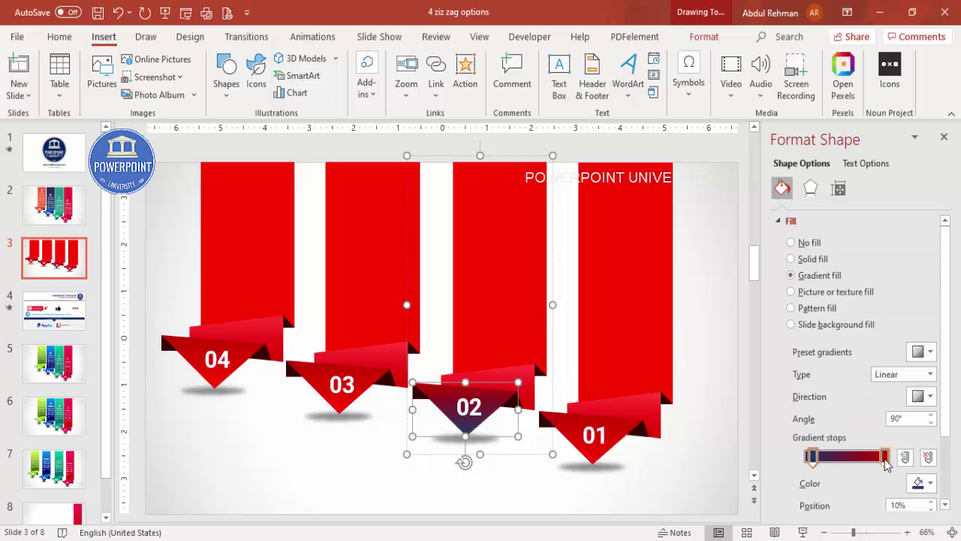
left_click(924, 483)
left_click(857, 425)
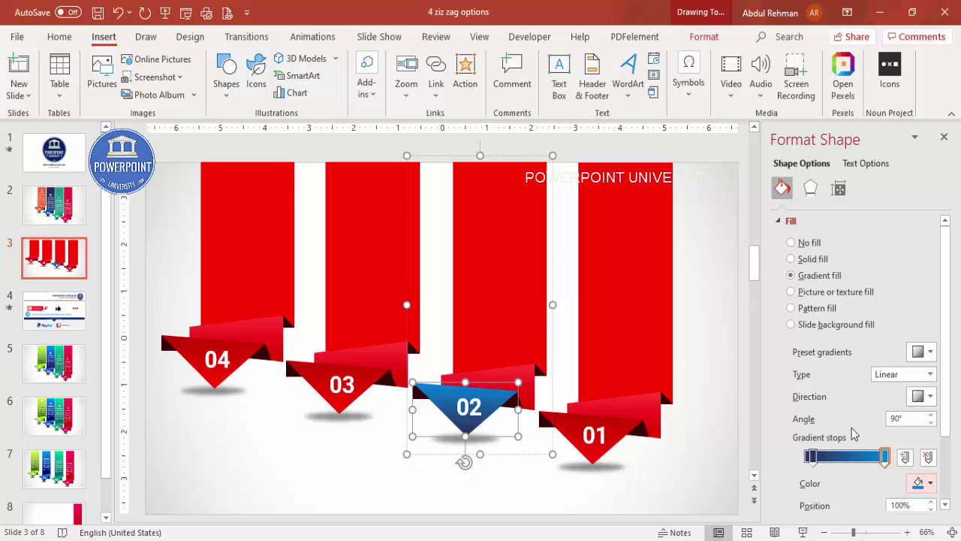
Turn the flap's gradient stops blue, using a brighter custom blue on the flap.
left_click(531, 378)
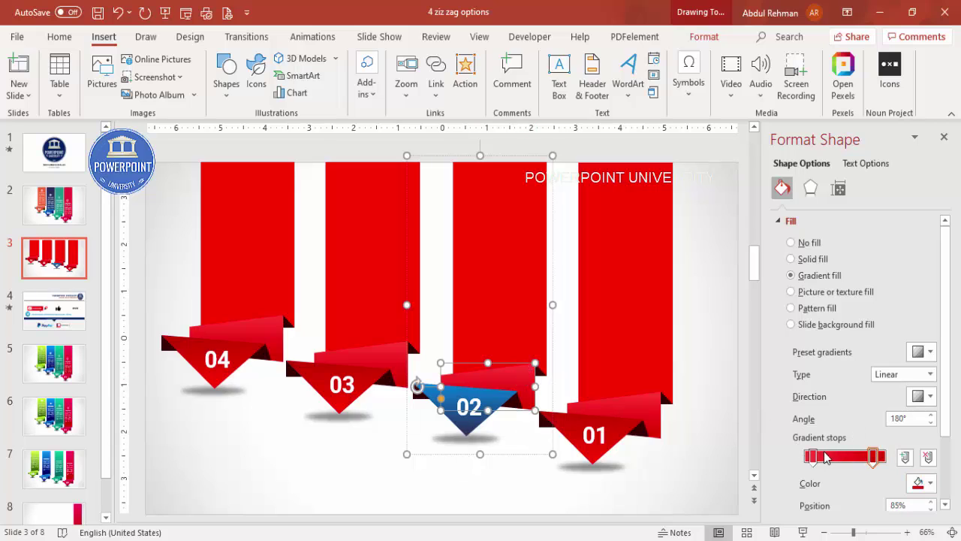
left_click(814, 456)
left_click(924, 483)
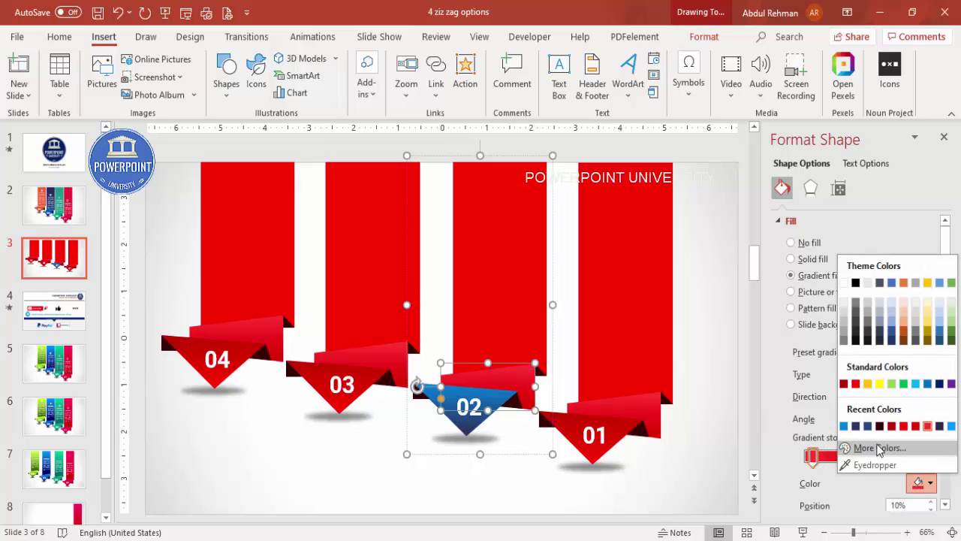
left_click(847, 426)
left_click(872, 457)
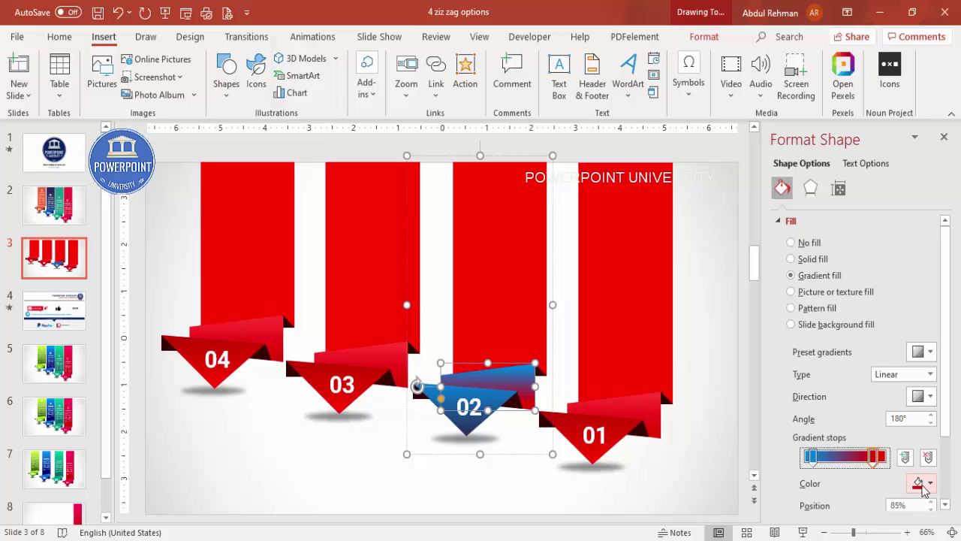
left_click(923, 483)
left_click(844, 426)
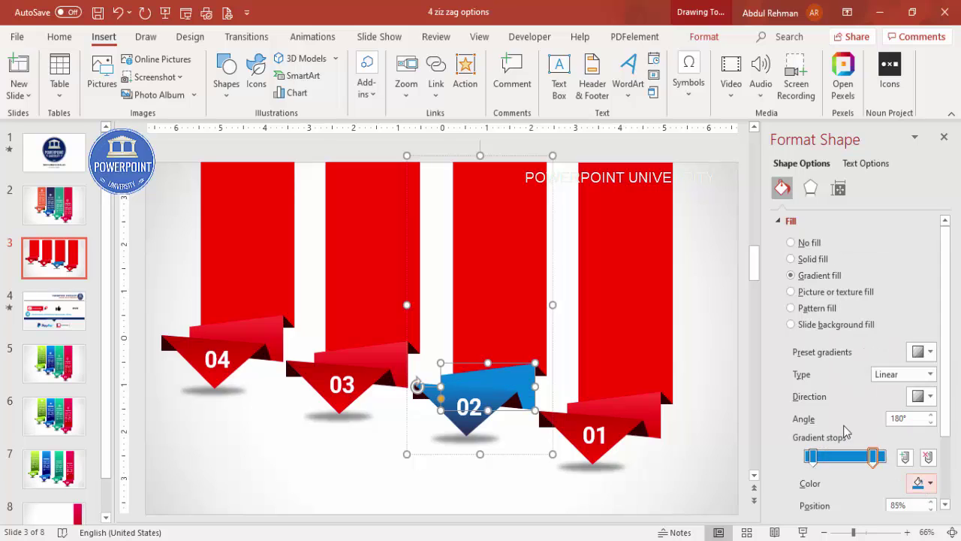
left_click(924, 483)
left_click(864, 455)
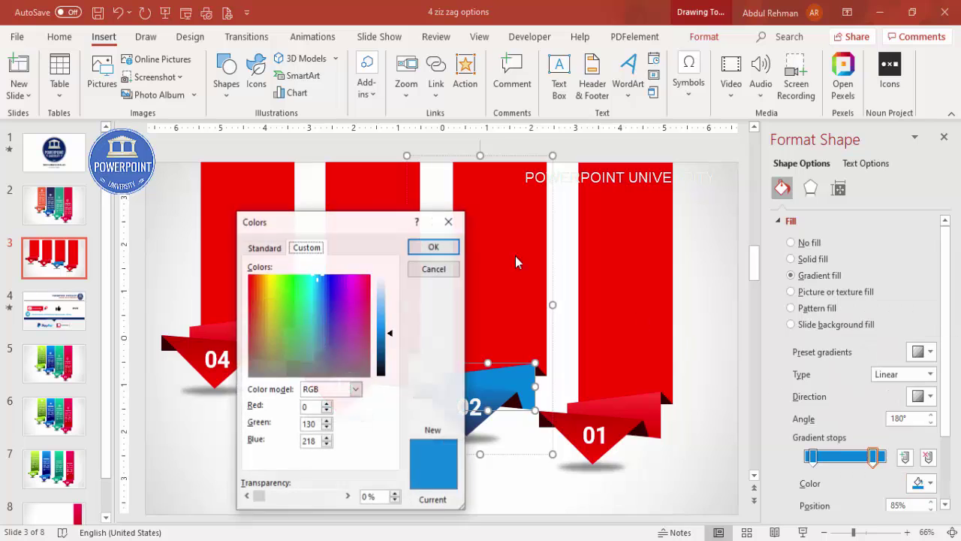
left_click_drag(391, 336, 388, 326)
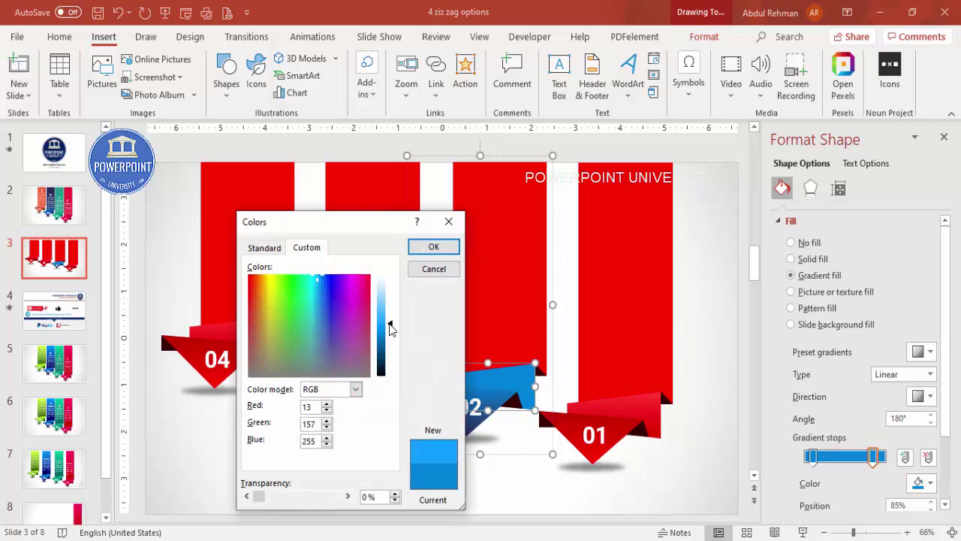
left_click(442, 246)
Give the bar above ribbon 02 a solid lighter blue fill.
left_click(530, 321)
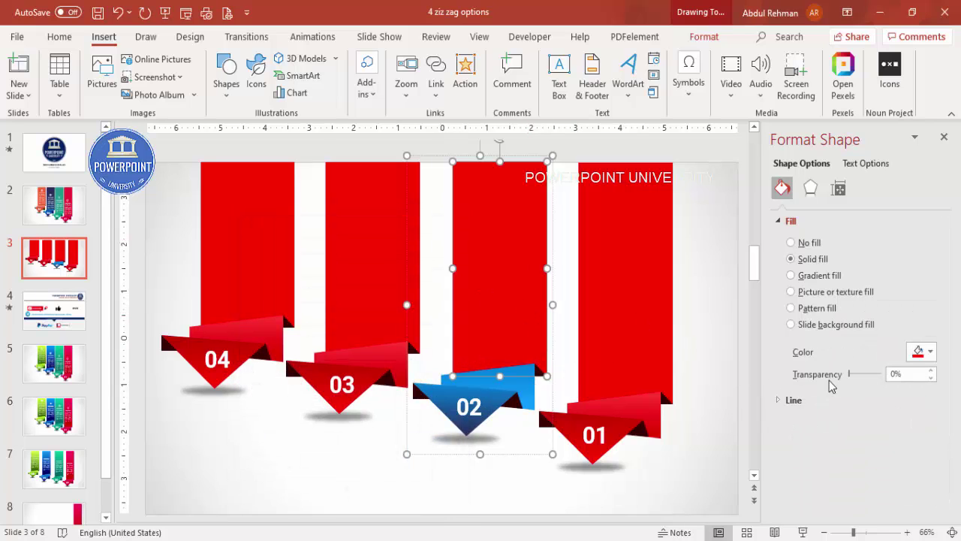
left_click(931, 351)
left_click(852, 294)
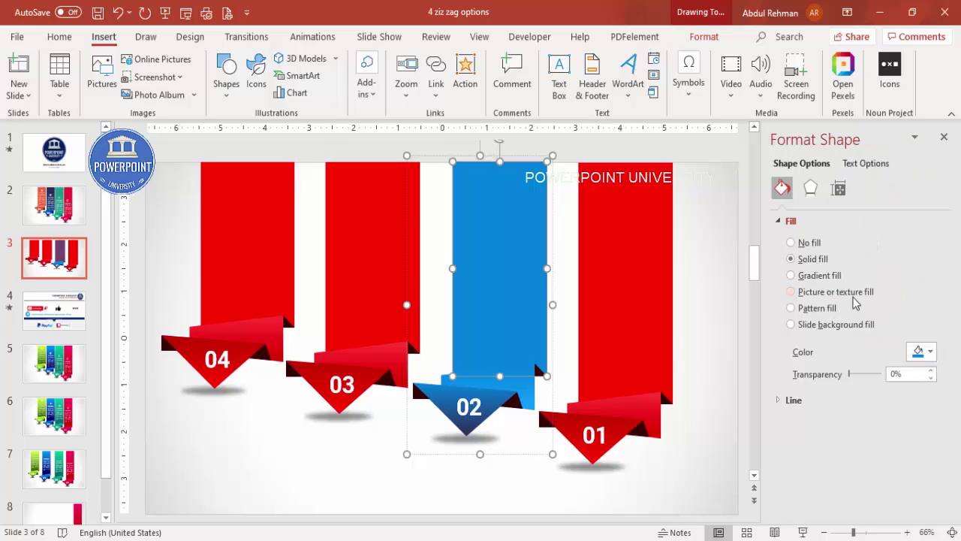
left_click(931, 351)
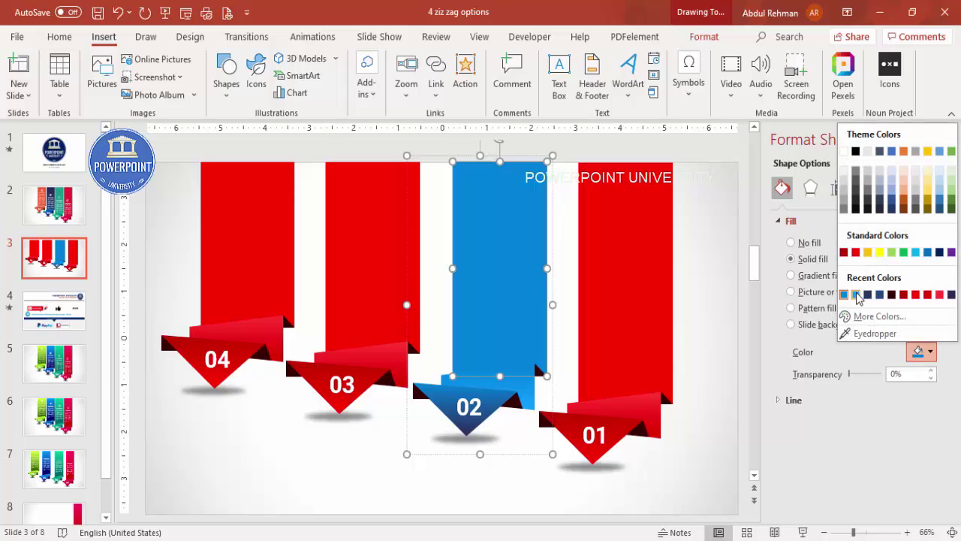
left_click(857, 294)
left_click(691, 421)
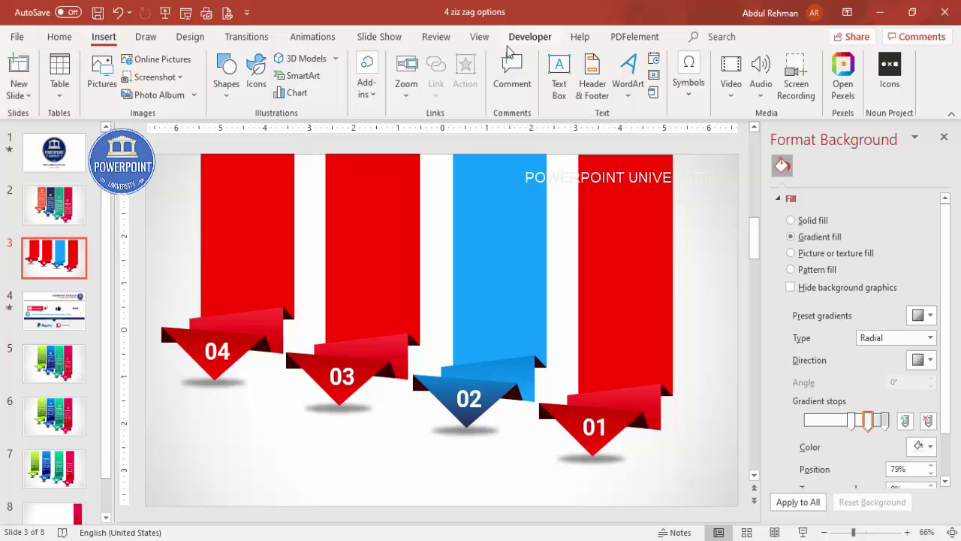
Add a white 'TITLE HERE' text box near the top of ribbon 01's red bar.
left_click(559, 78)
left_click_drag(596, 206, 662, 236)
type("TITLE HERE")
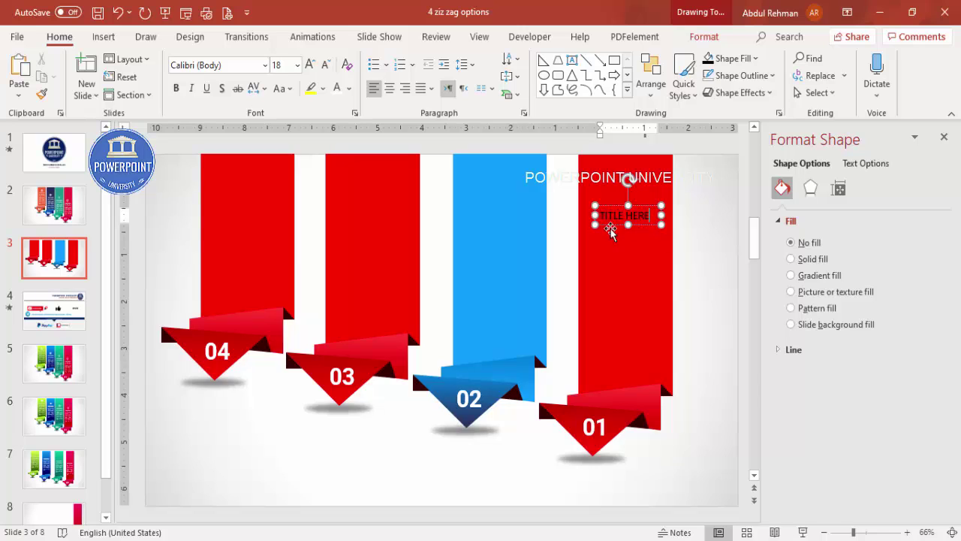
left_click(639, 206)
left_click(340, 89)
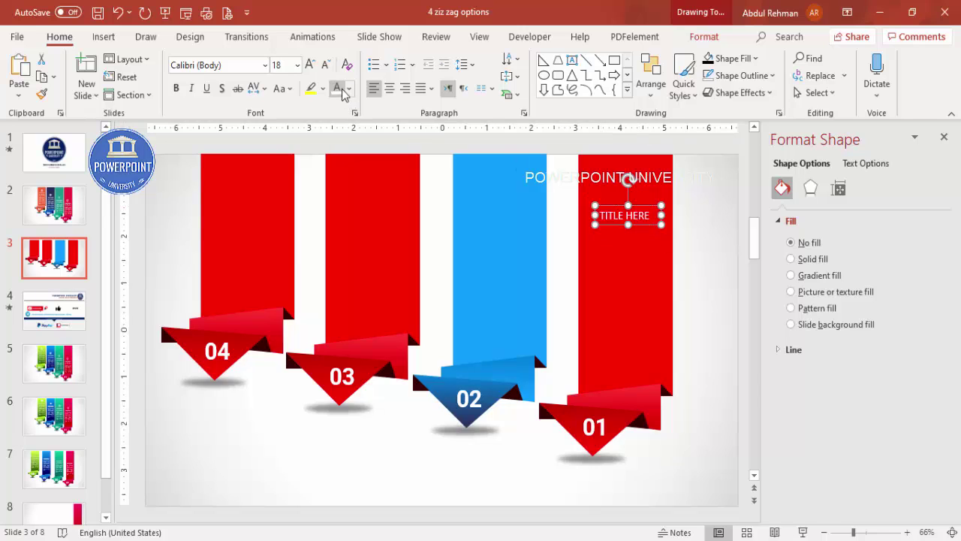
left_click(698, 296)
left_click(103, 36)
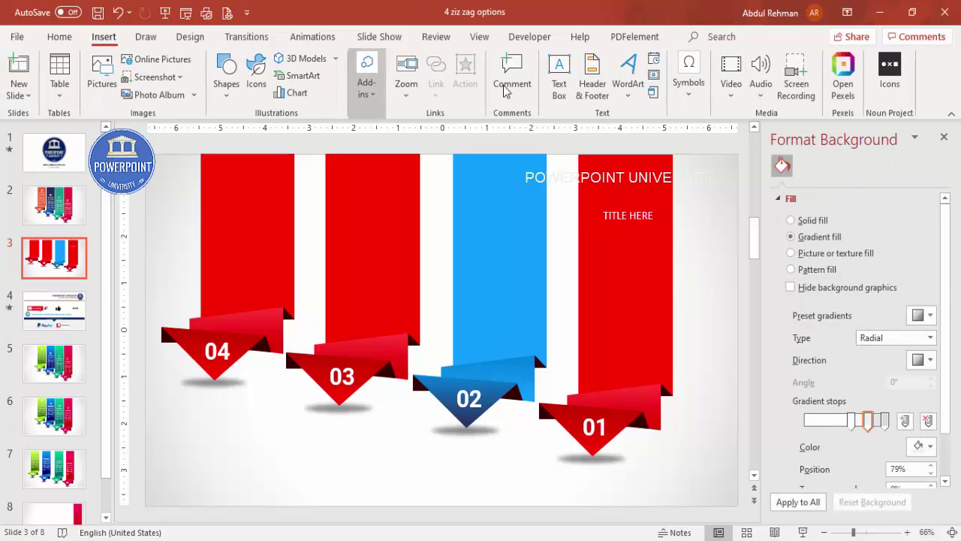
Add a text box below the title with a =lorem(1) paragraph trimmed after "congue massa.".
left_click(559, 78)
left_click_drag(594, 246, 708, 343)
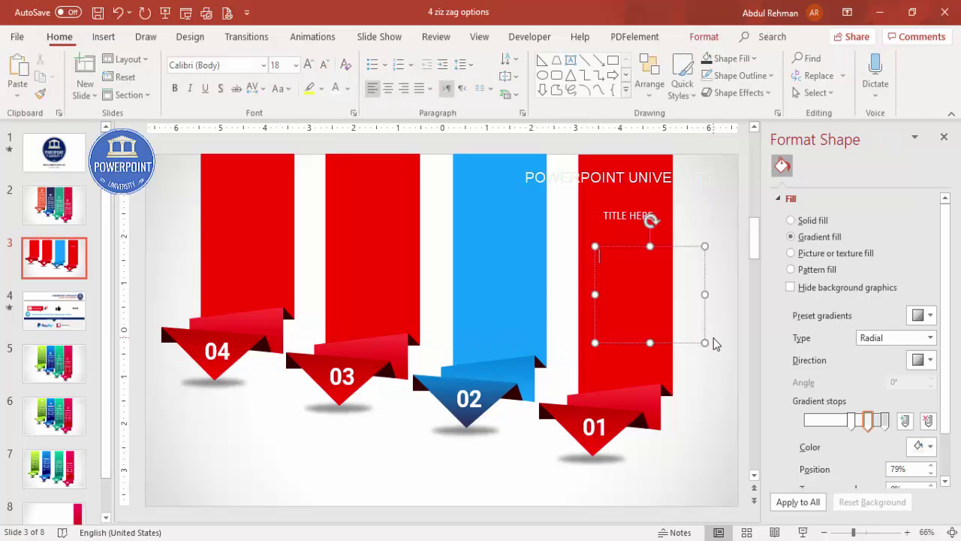
type("=lorem(1)")
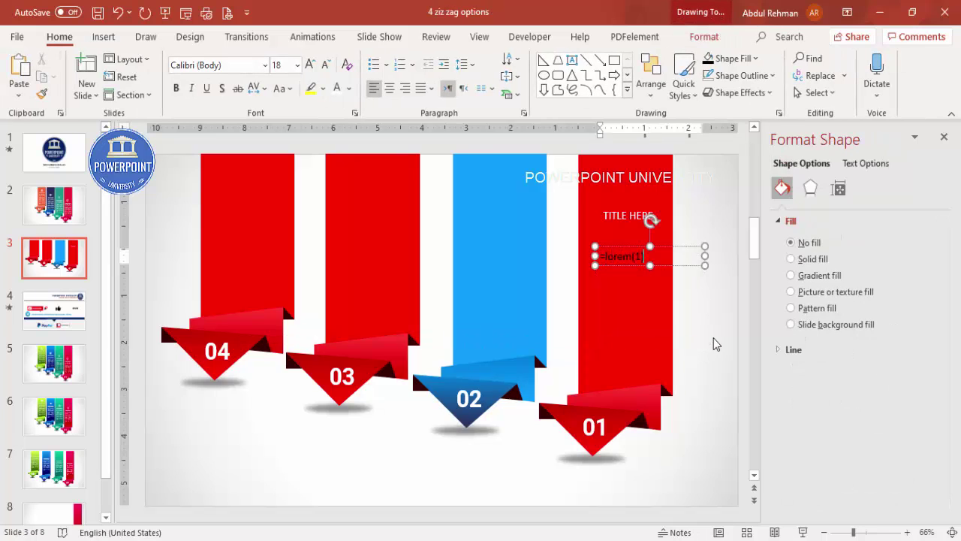
key("Return")
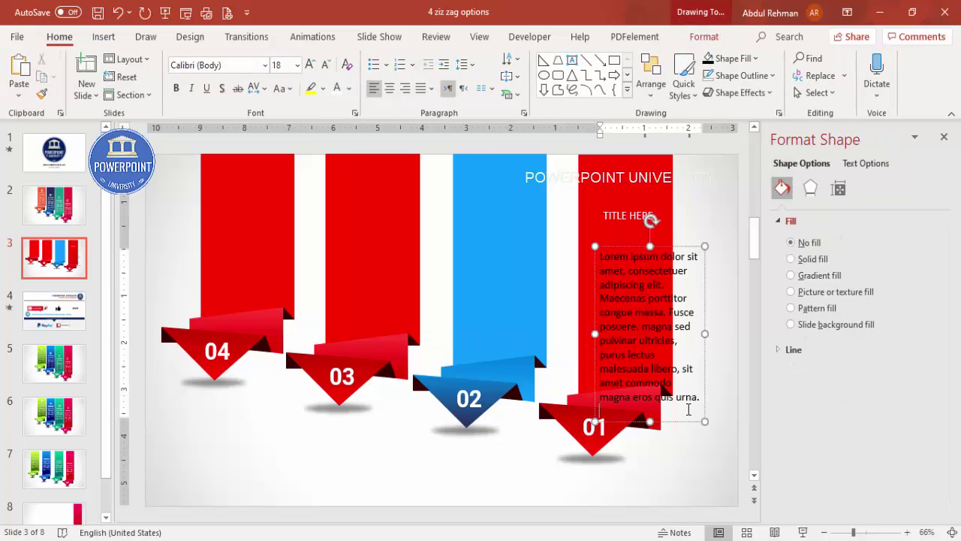
left_click_drag(671, 311, 784, 429)
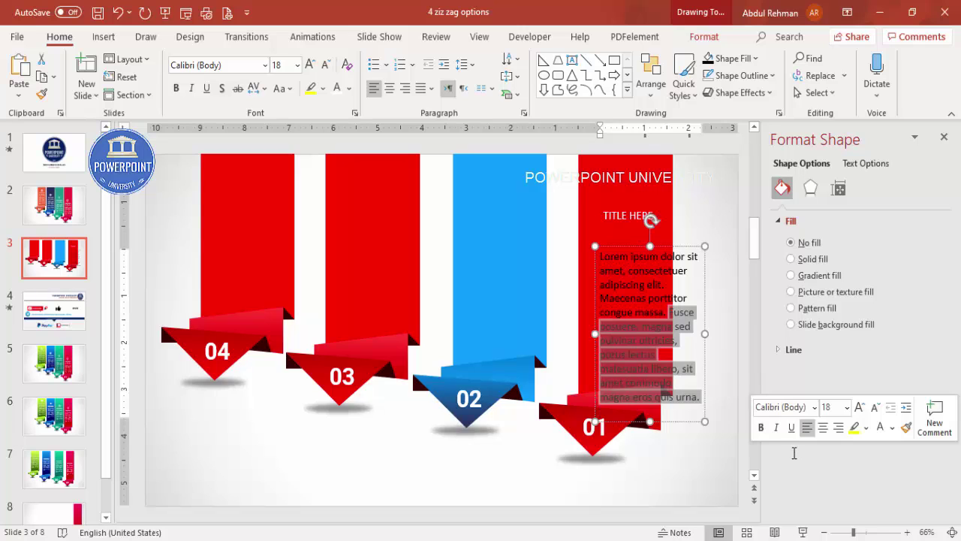
key("Delete")
Narrow the paragraph box, reduce its font to 12 pt and justify it.
left_click_drag(678, 247, 667, 238)
left_click_drag(690, 277, 673, 276)
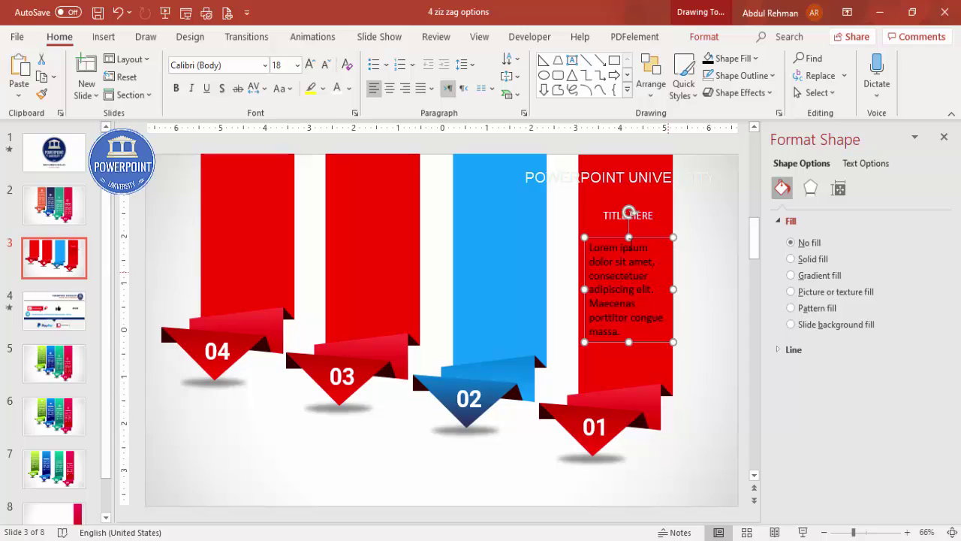
left_click(326, 65)
left_click(325, 66)
left_click(325, 66)
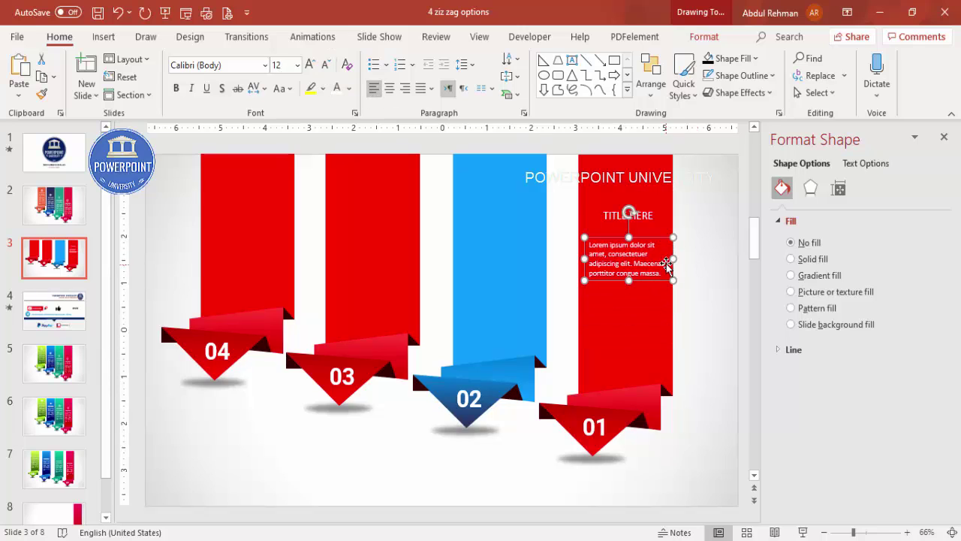
left_click(431, 89)
left_click(453, 108)
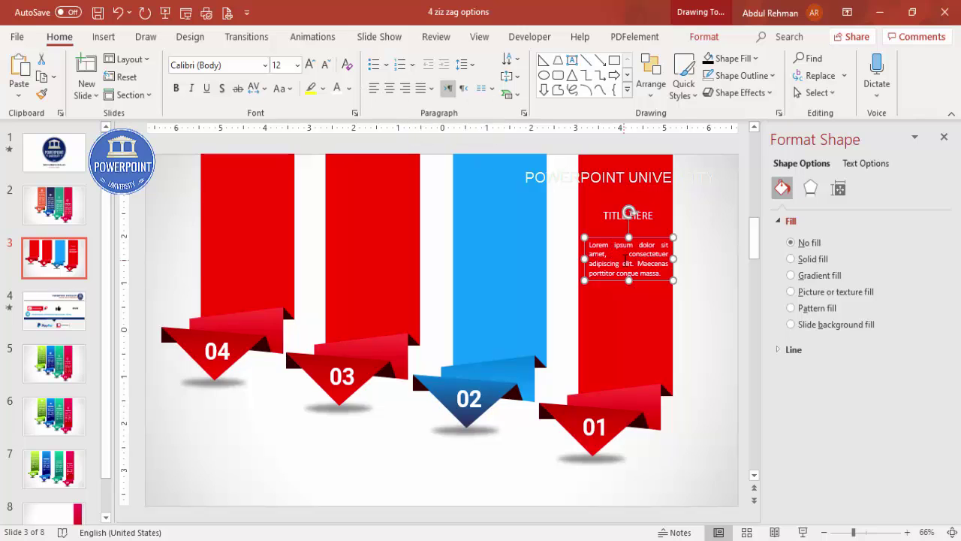
Place TITLE HERE just above the paragraph and move both onto the blue bar.
left_click_drag(655, 241, 649, 278)
left_click(642, 213)
left_click_drag(643, 213, 646, 258)
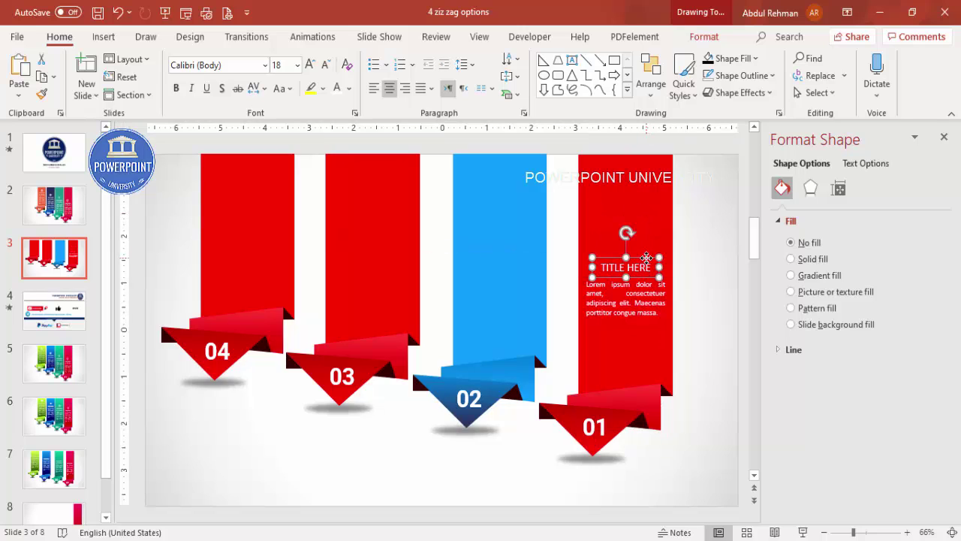
left_click(638, 286, "shift")
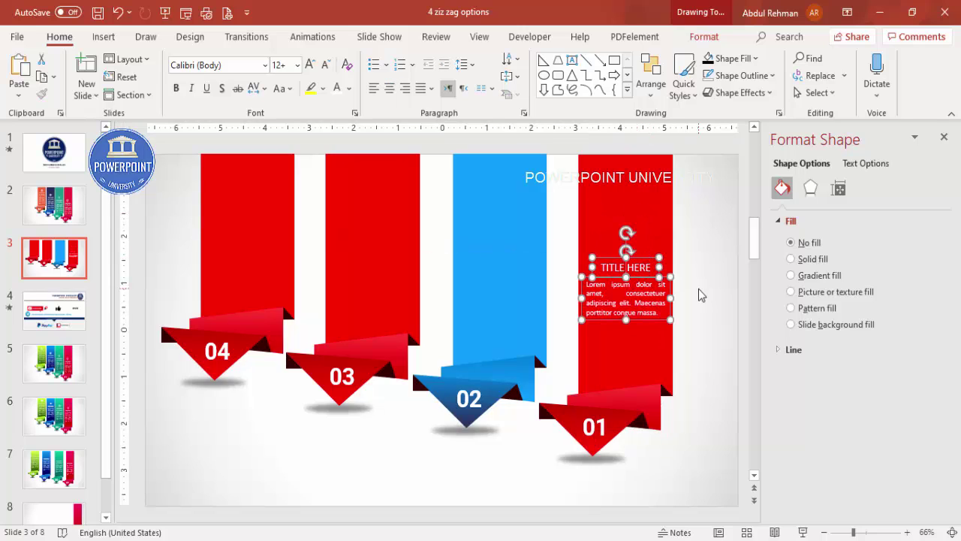
left_click_drag(639, 286, 645, 293)
left_click_drag(662, 328, 528, 303)
Duplicate the title and body text onto the 03 and 04 banners, nudging the 04 copy up.
key("ctrl+d")
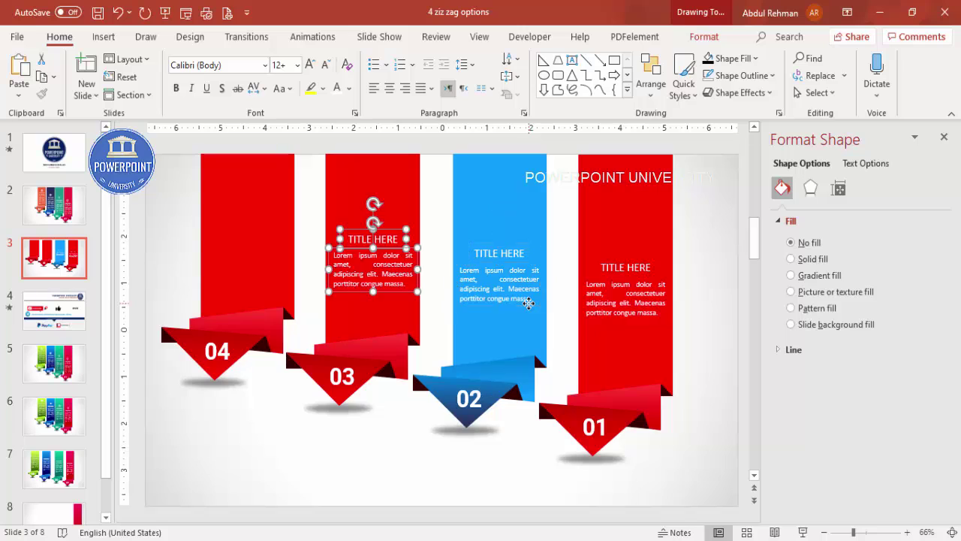
key("ctrl+d")
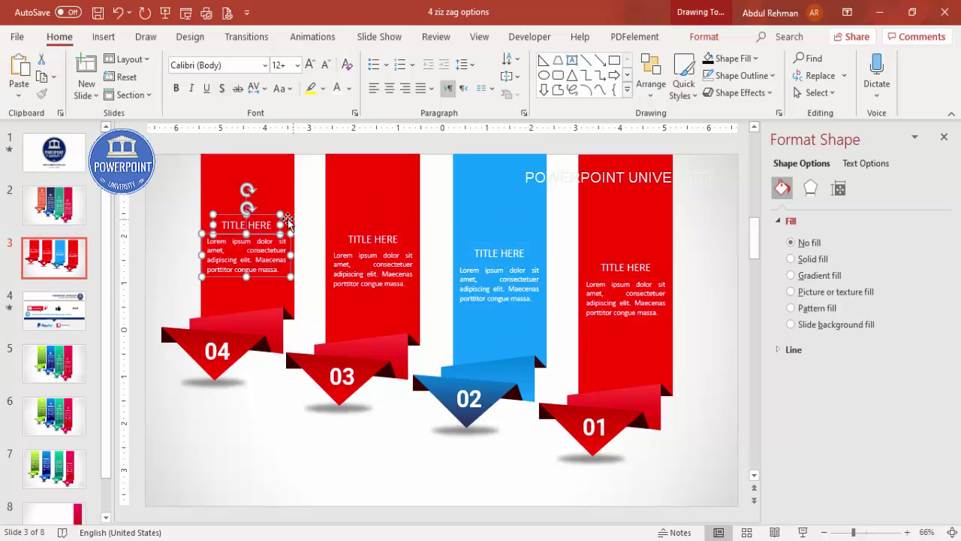
left_click_drag(272, 214, 272, 211)
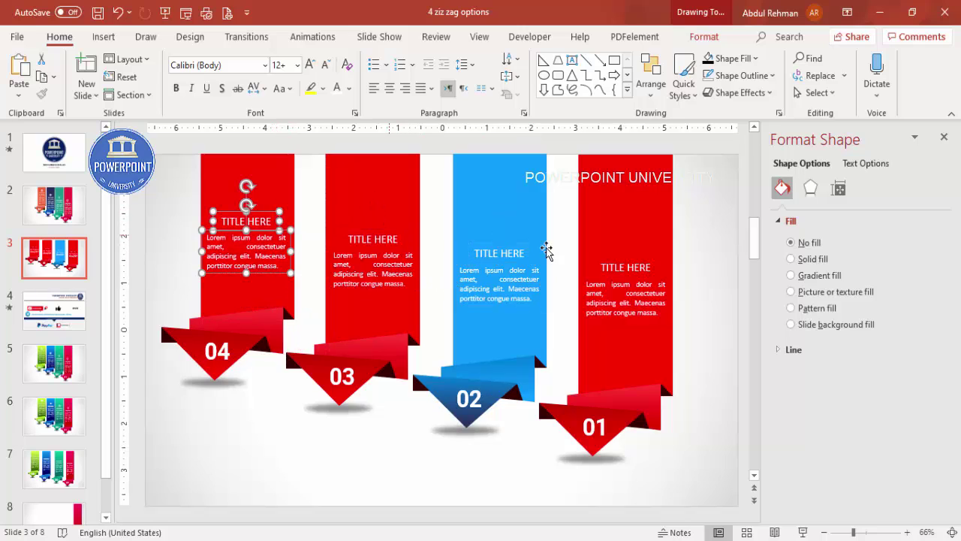
left_click(665, 255)
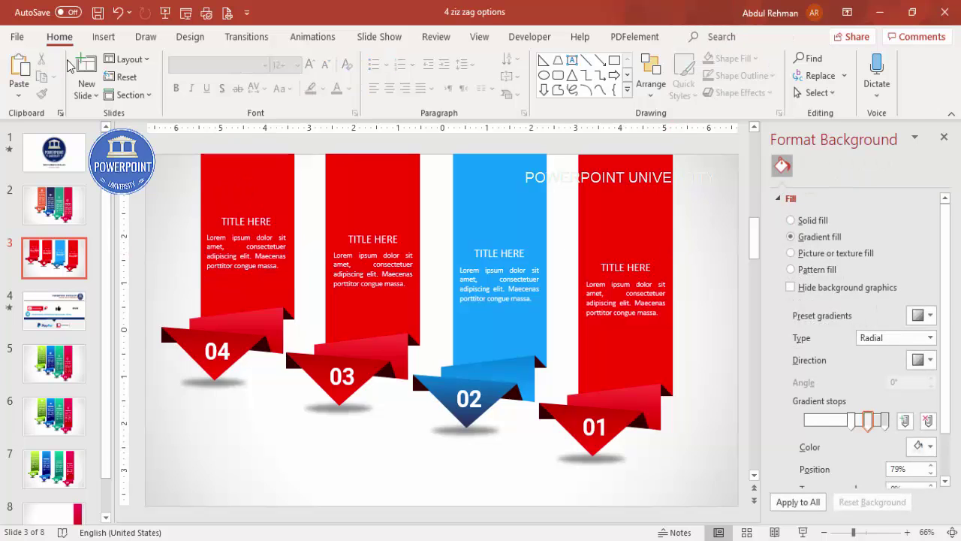
left_click(103, 36)
Insert the target, three-circle, pie chart and presentation easel icons from the Analytics icons.
left_click(254, 72)
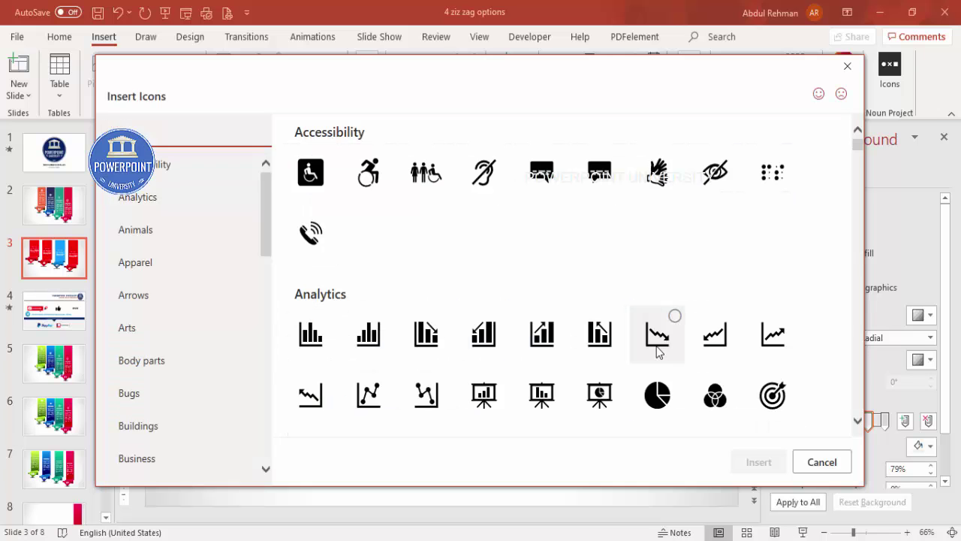
left_click(760, 408)
left_click(711, 409)
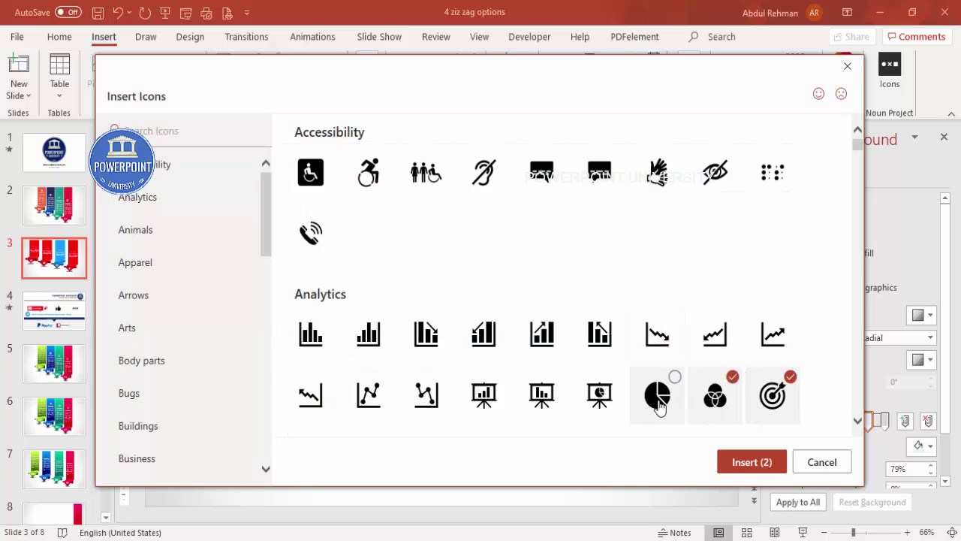
left_click(662, 403)
left_click(610, 403)
left_click(752, 462)
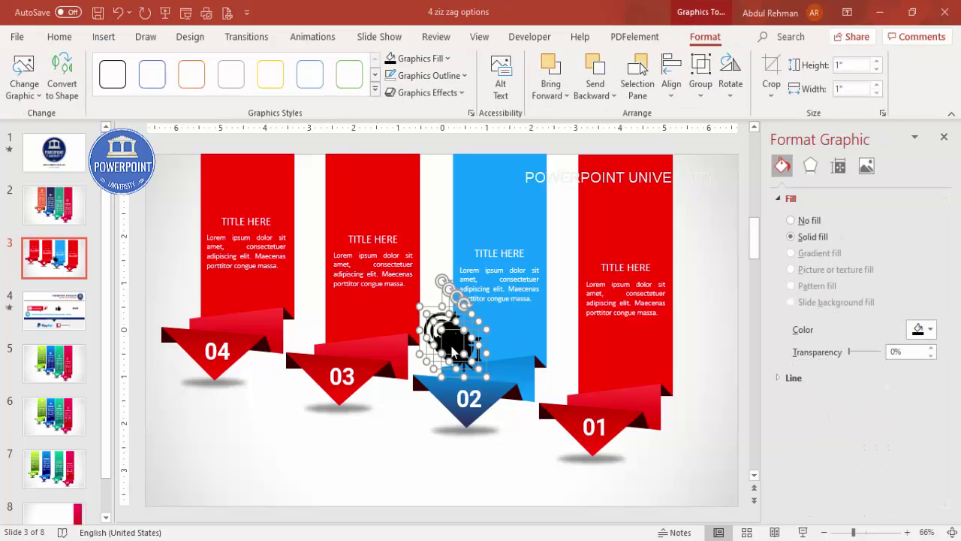
Move the stacked icons onto the 01 banner and set their height to 0.6".
left_click_drag(460, 336, 624, 216)
left_click(851, 63)
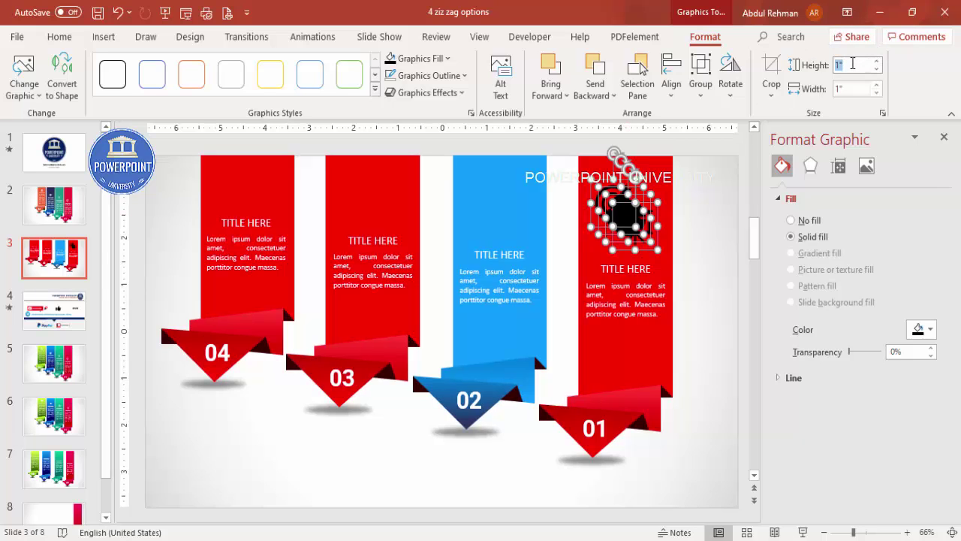
type(".6")
key("Return")
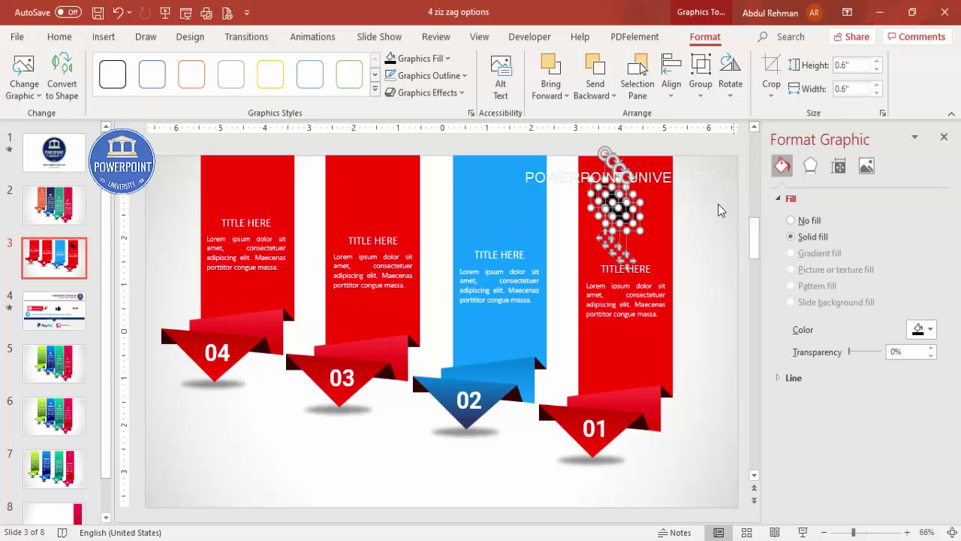
left_click(698, 223)
Place the easel on 04, pie chart on 03, three circles on 02, target on 01.
left_click(581, 213)
left_click_drag(580, 213, 248, 193)
left_click_drag(614, 216, 371, 214)
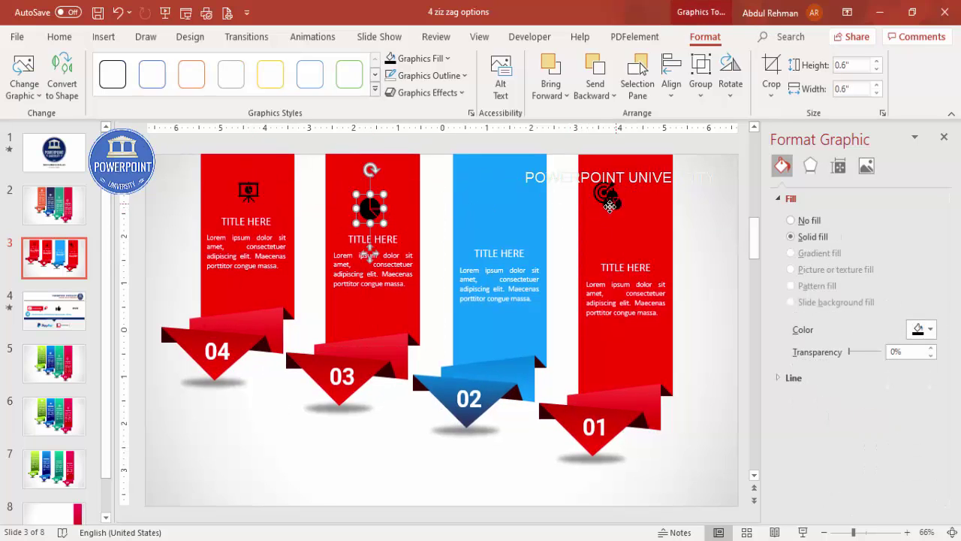
left_click_drag(607, 197, 500, 223)
left_click_drag(610, 201, 631, 249)
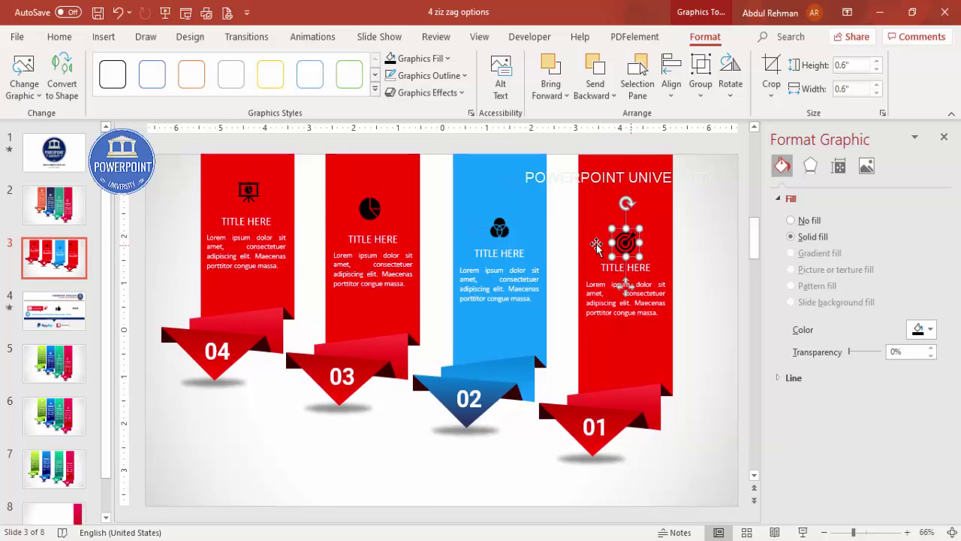
Fill all four icons white.
left_click(498, 229, "shift")
left_click(373, 209, "shift")
left_click(259, 204, "shift")
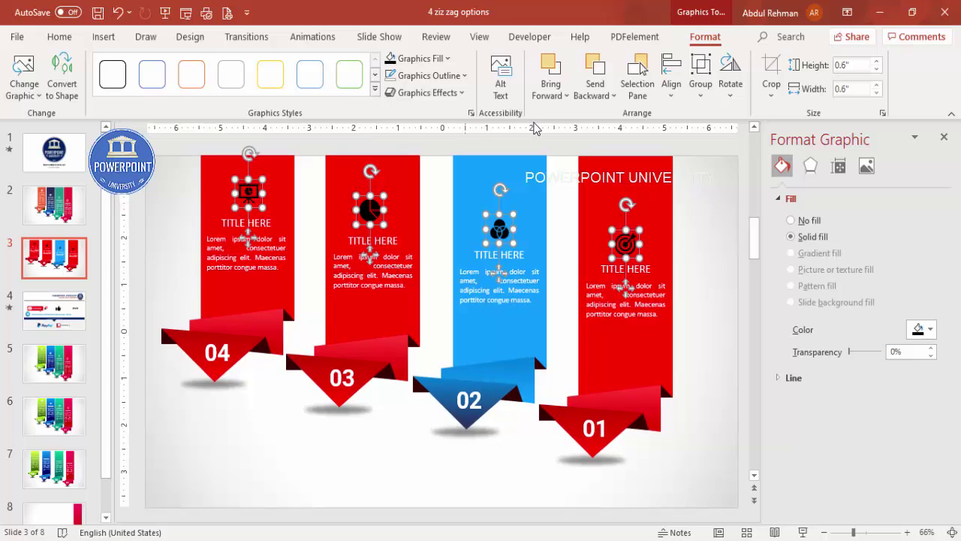
left_click(418, 58)
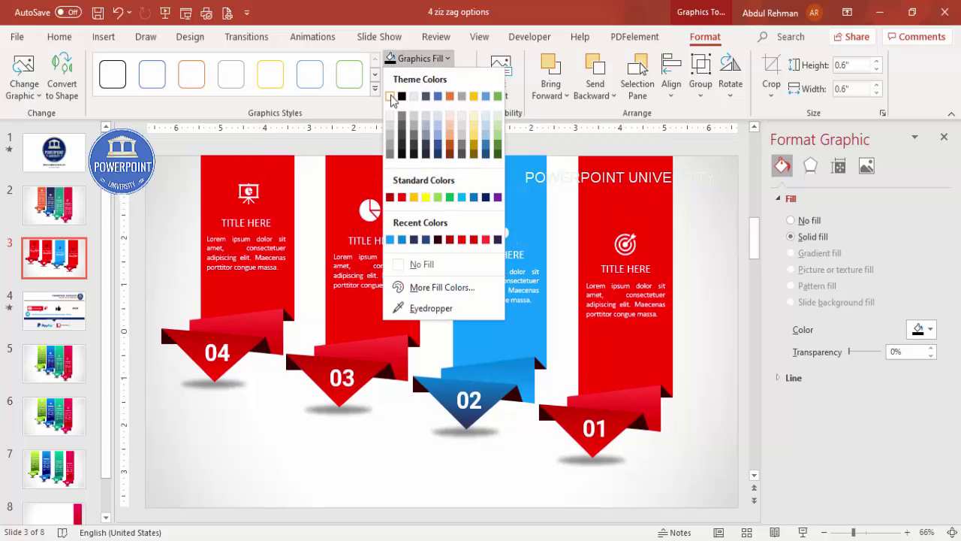
left_click(391, 96)
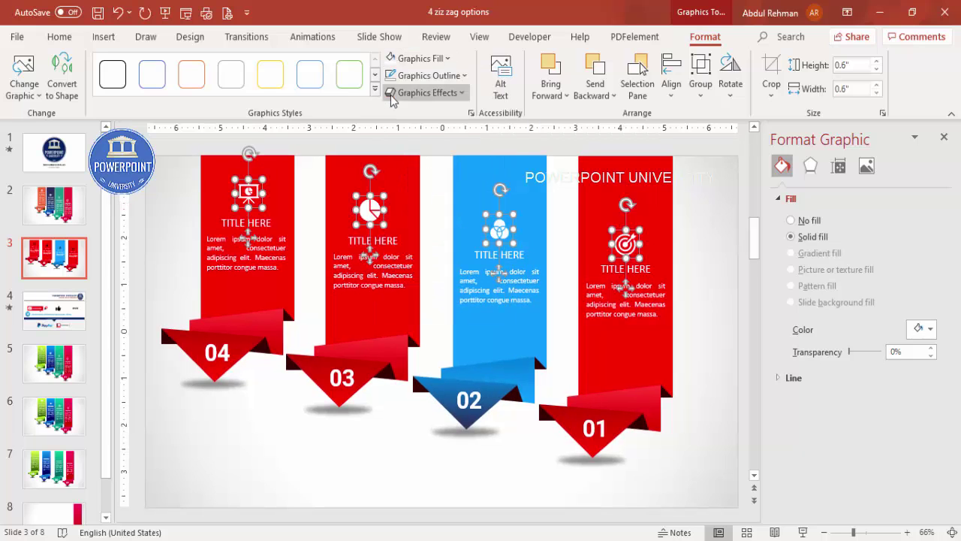
left_click(701, 205)
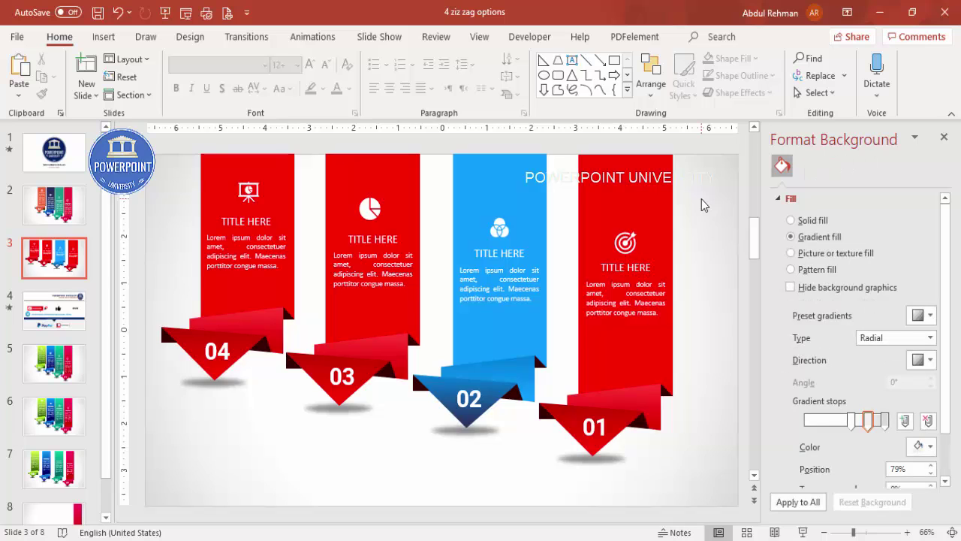
Give the 01 banner group a Fly In From Top entrance and open the Animation Pane.
left_click(666, 195)
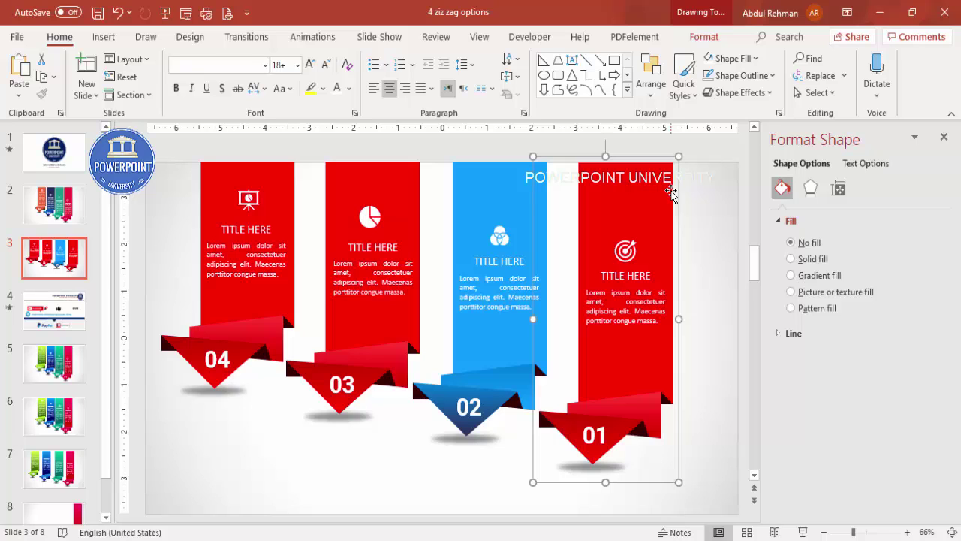
left_click(944, 139)
left_click(311, 38)
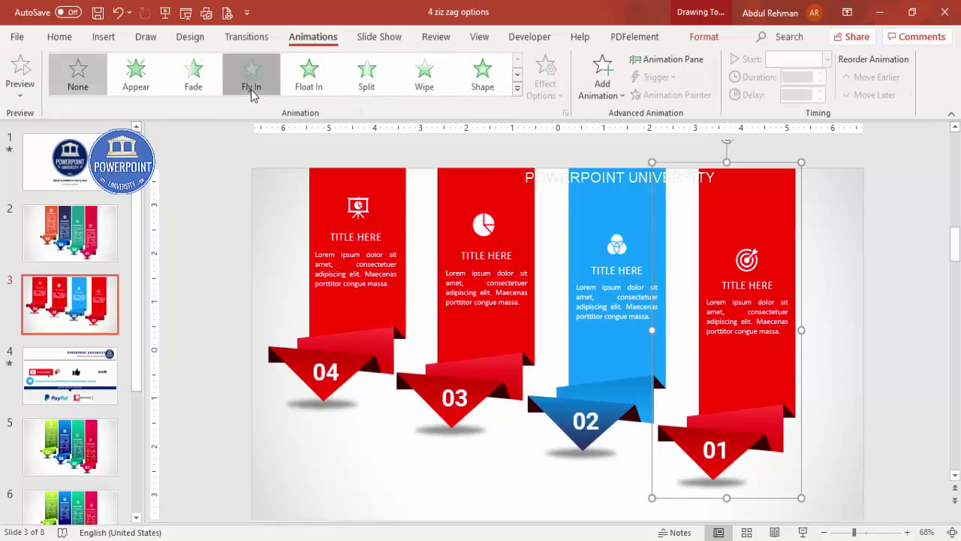
left_click(252, 88)
left_click(533, 90)
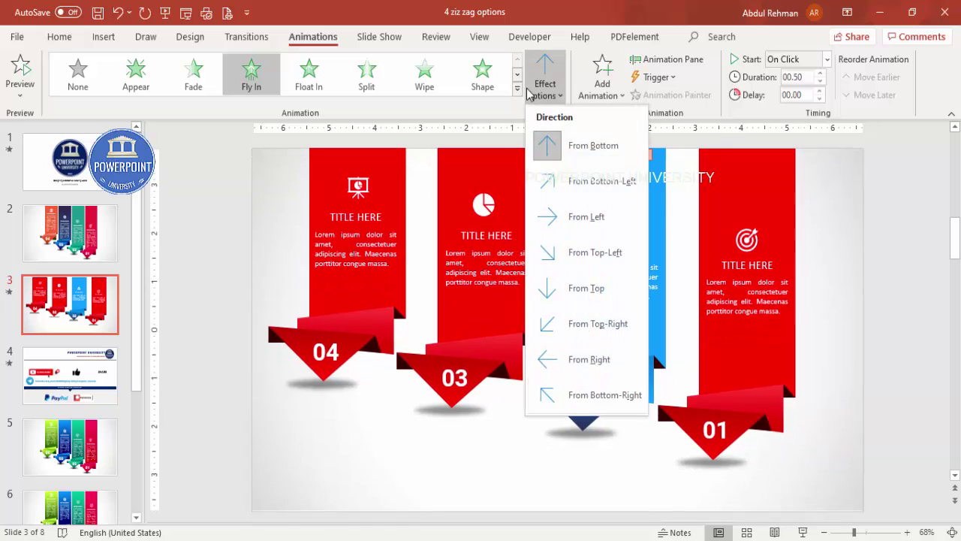
left_click(583, 288)
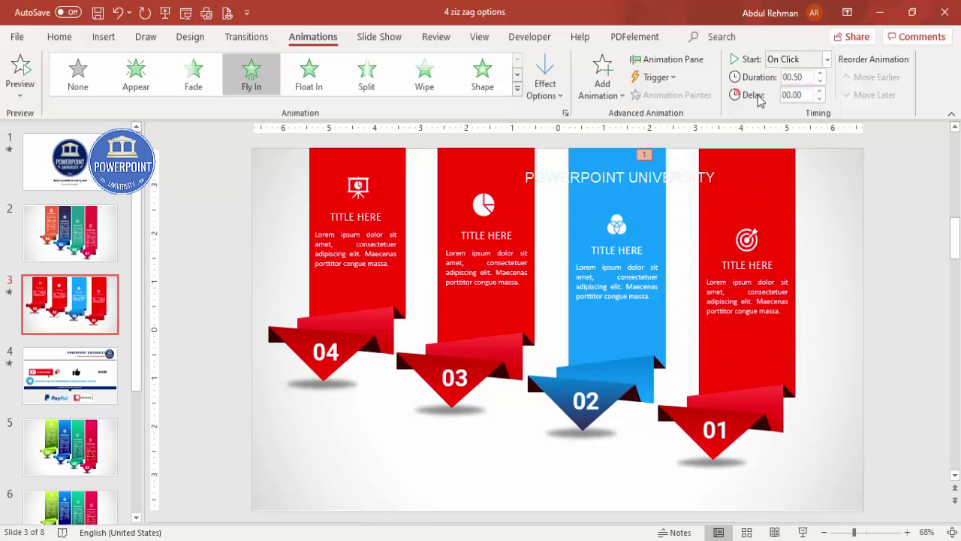
left_click(660, 60)
left_click(607, 185)
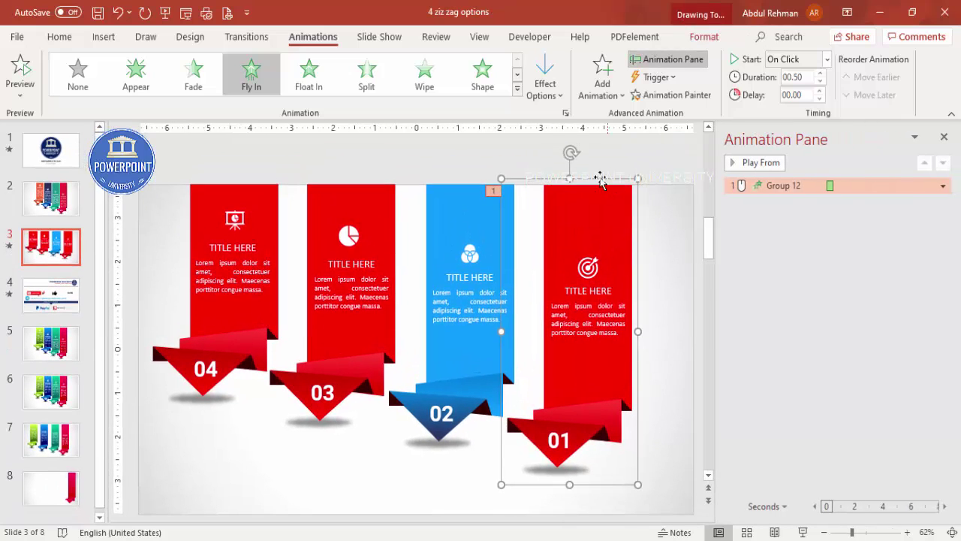
Copy the 01 Fly In animation to the 02, 03 and 04 banners with Animation Painter.
left_click(680, 94)
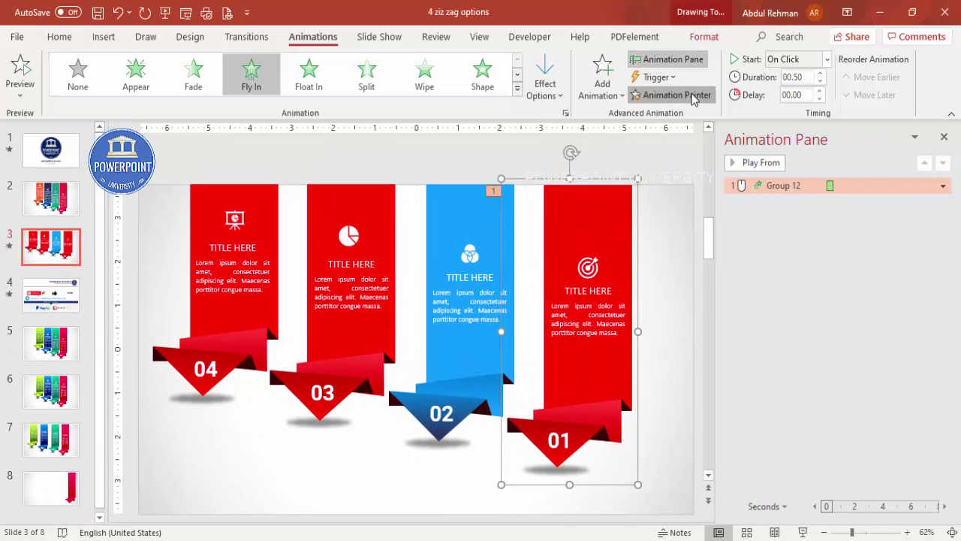
left_click(473, 218)
left_click(362, 216)
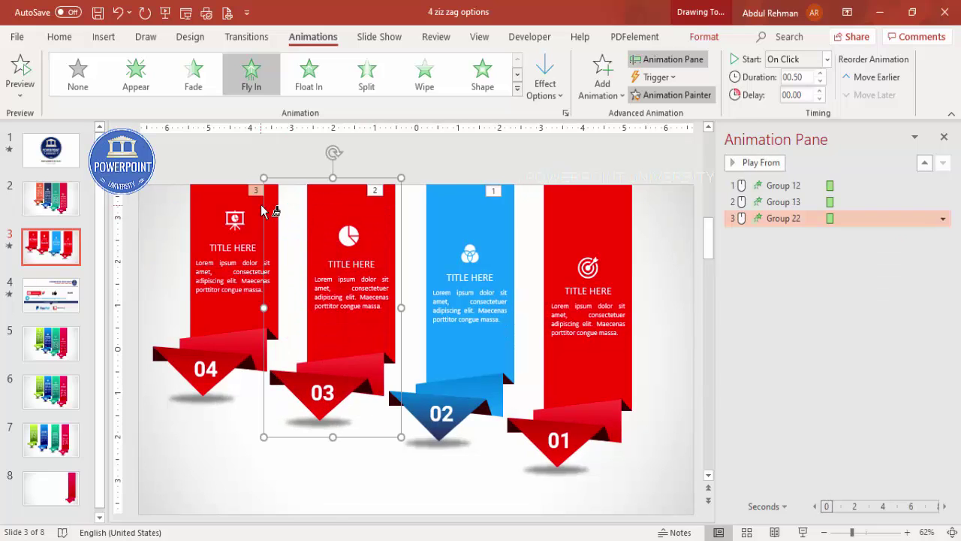
left_click(230, 206)
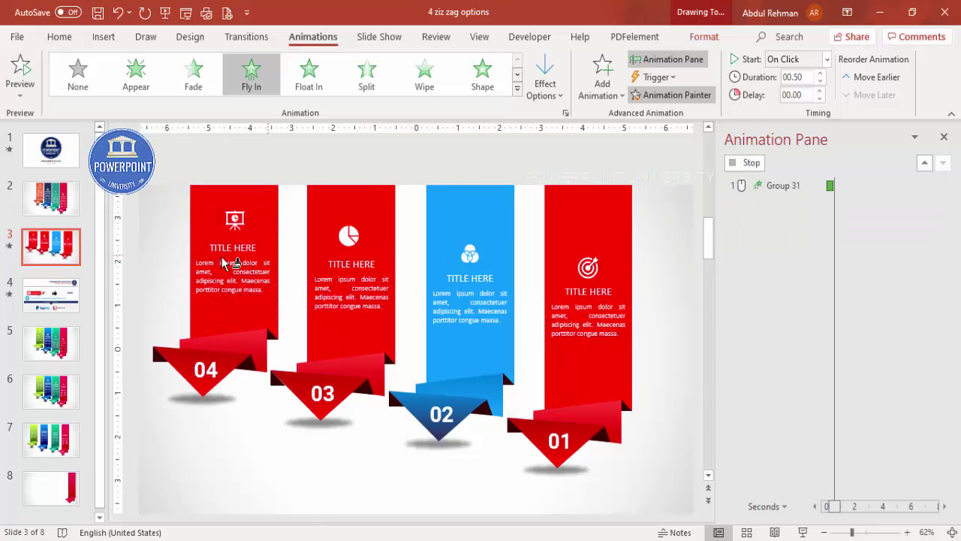
left_click(511, 455)
Preview all four banner animations with Play All.
scroll(511, 454, "down", 1)
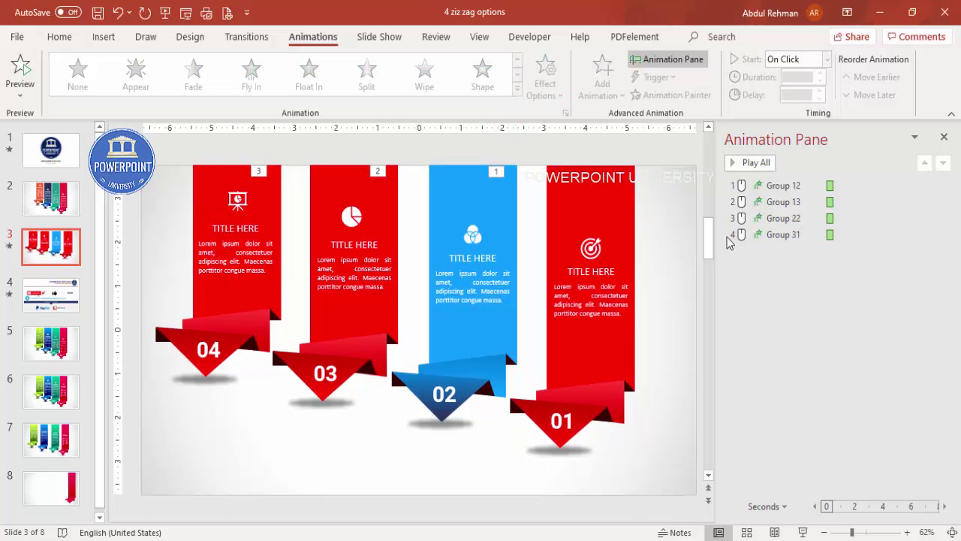
left_click(740, 162)
left_click(588, 253)
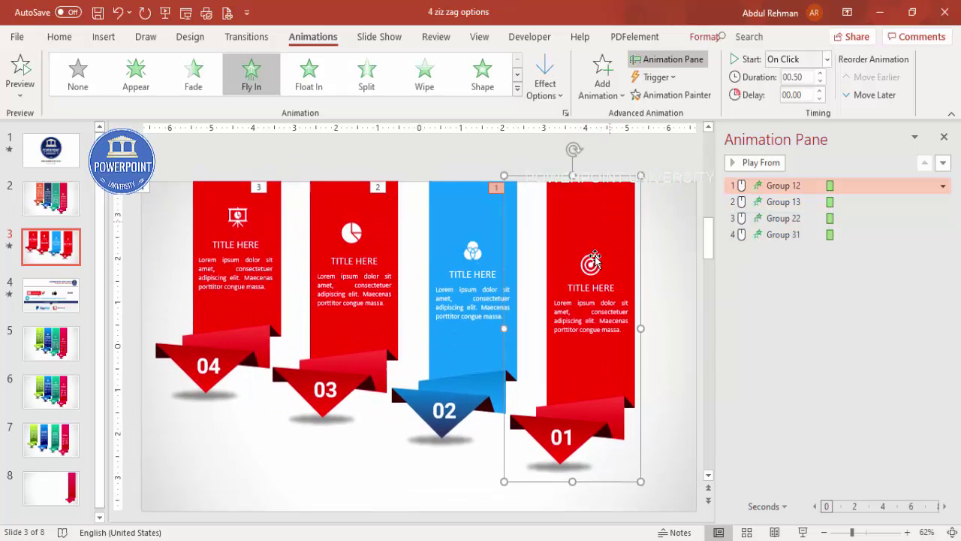
left_click(591, 248)
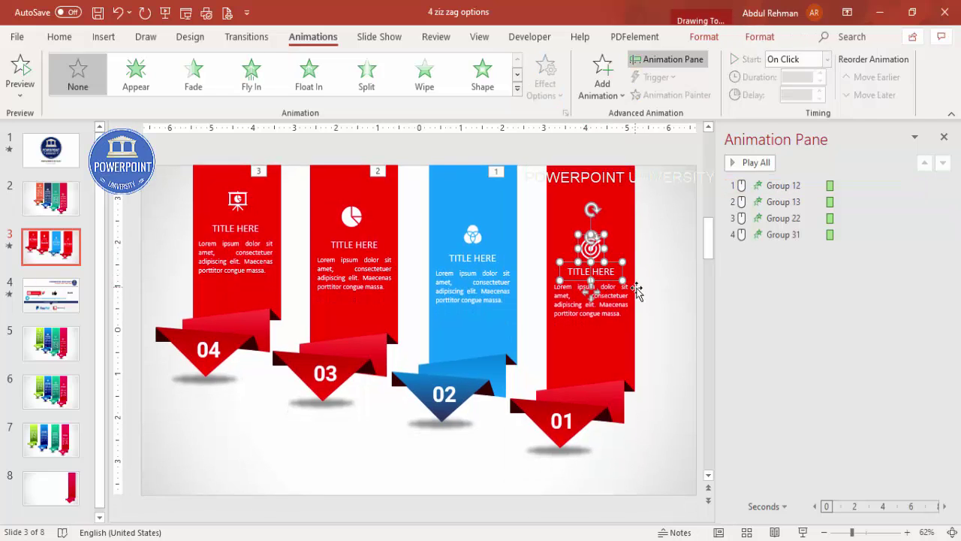
left_click(650, 289)
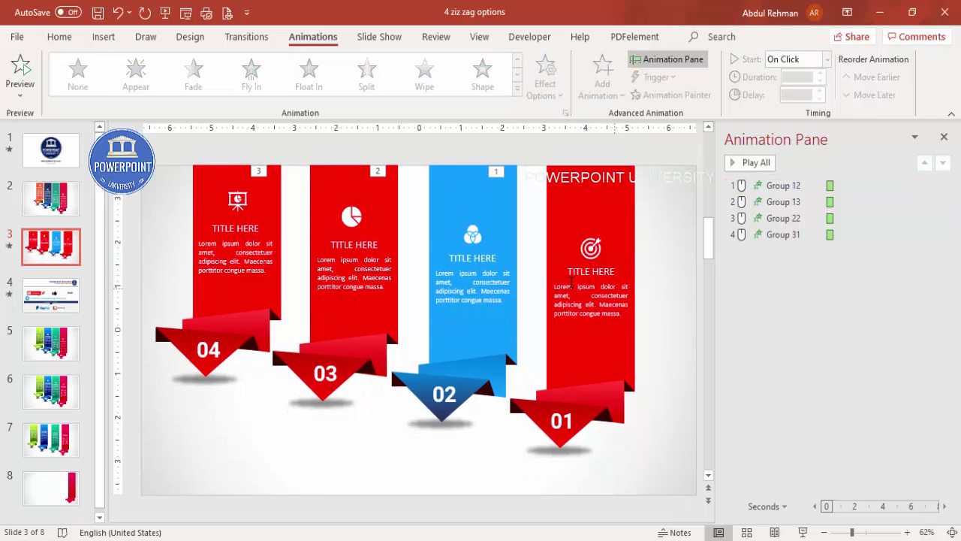